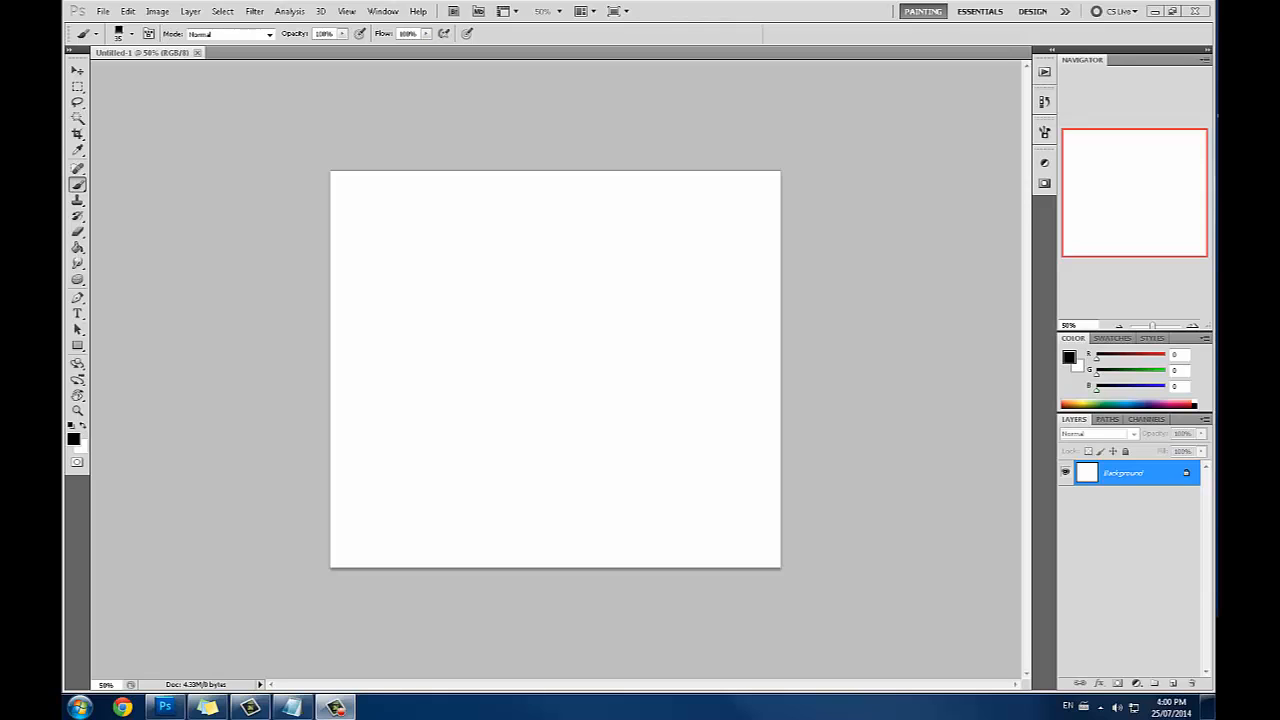
Set the foreground color to white
click(1070, 358)
drag(811, 263, 715, 213)
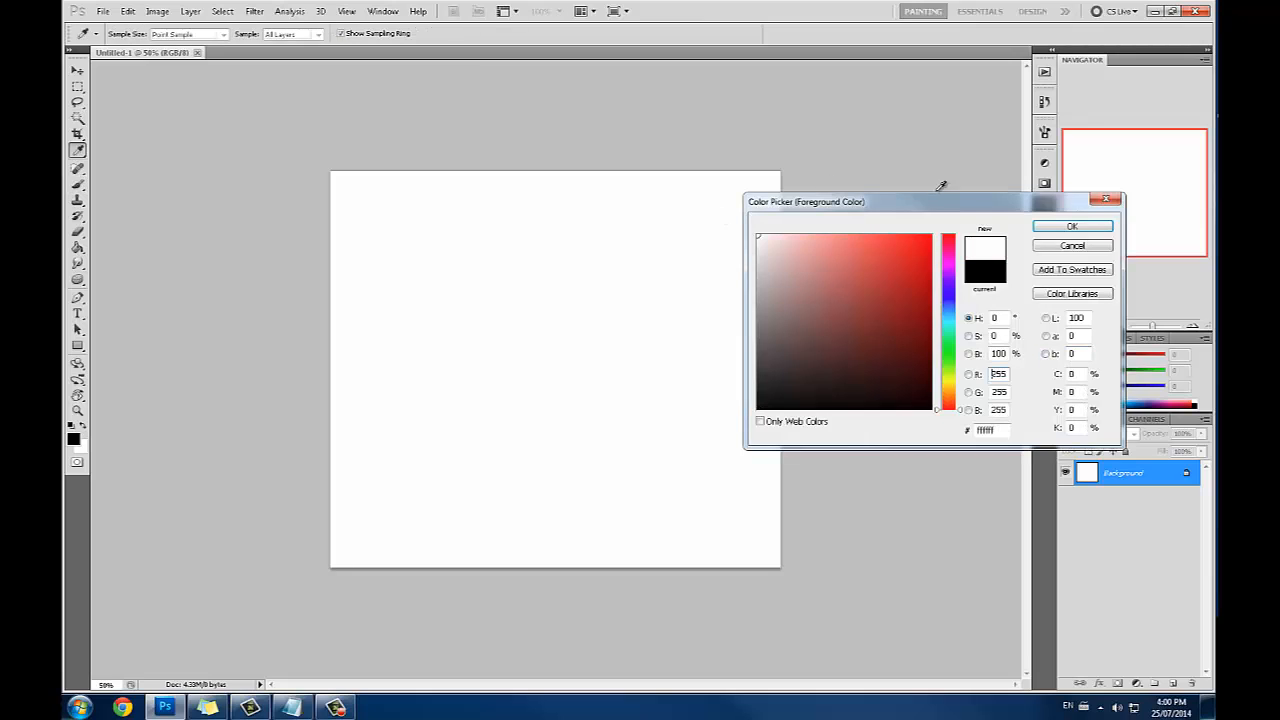
click(1065, 222)
Fill the Background layer with a light grey of about RGB 228, 228, 228 using the Paint Bucket
key(g)
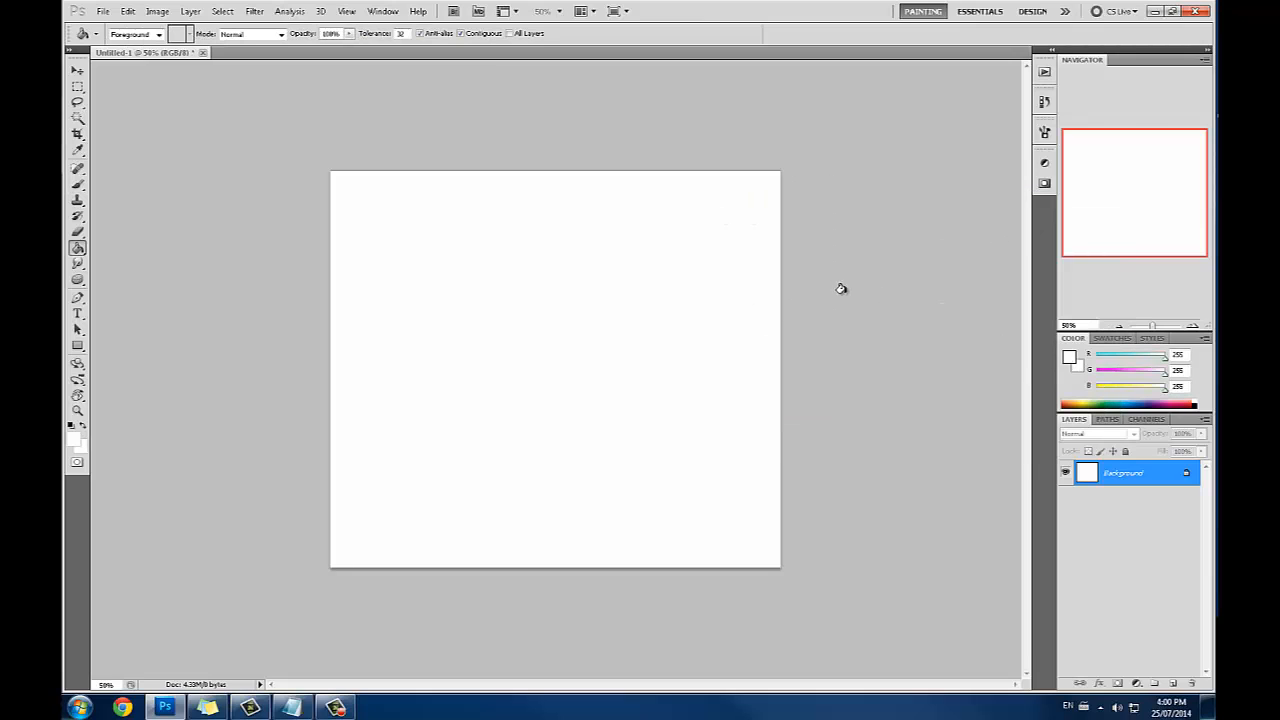
click(1070, 362)
drag(758, 254, 744, 253)
click(1068, 226)
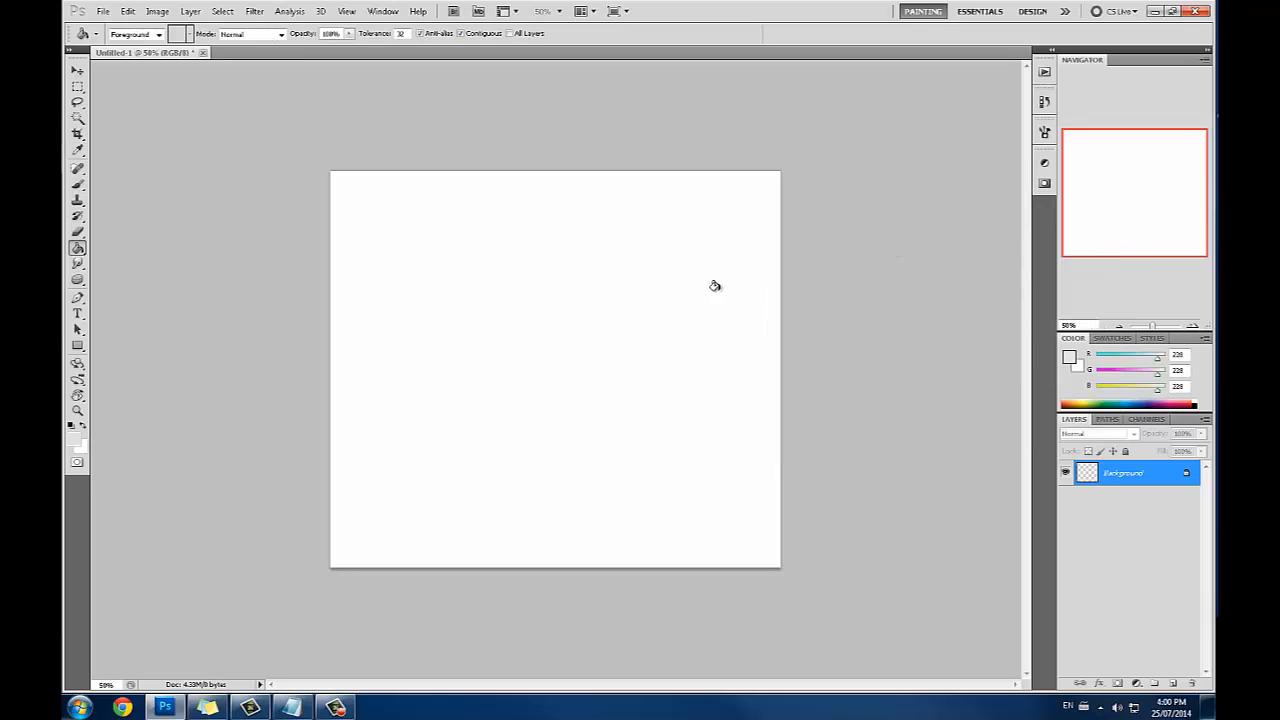
click(716, 287)
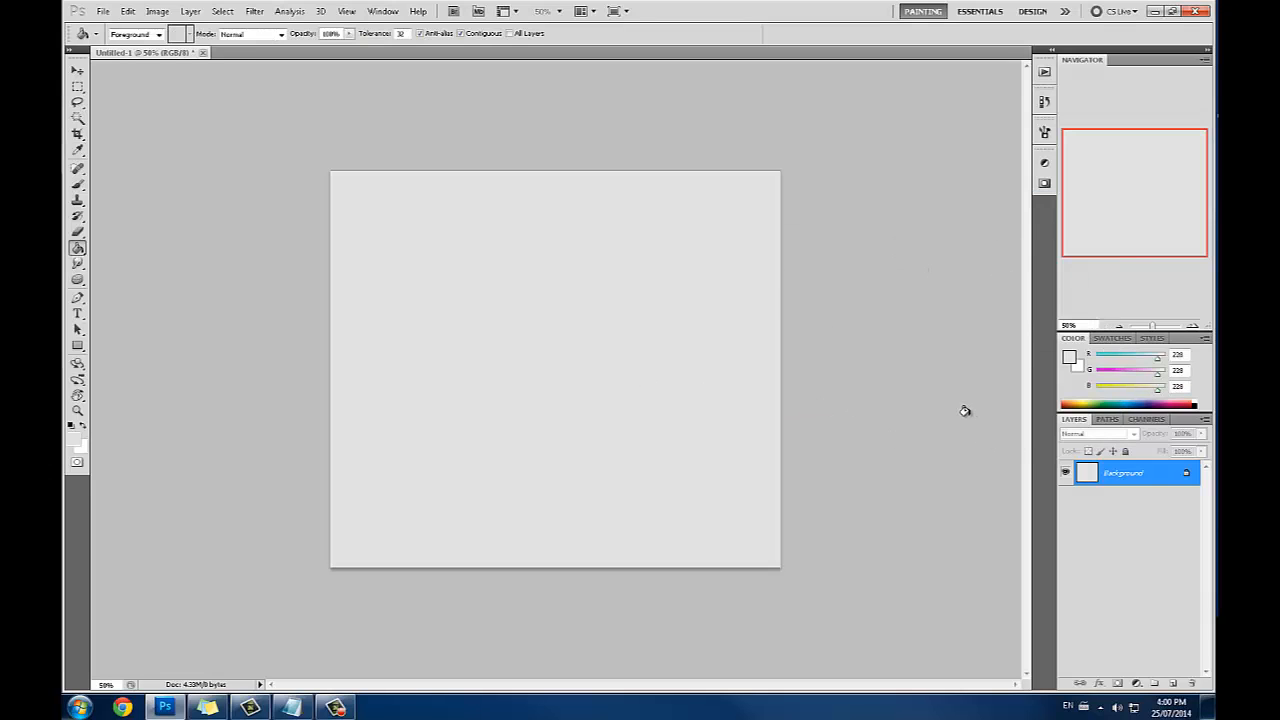
Switch to the Brush tool with black as the foreground color and add a new layer above the Background
key(b)
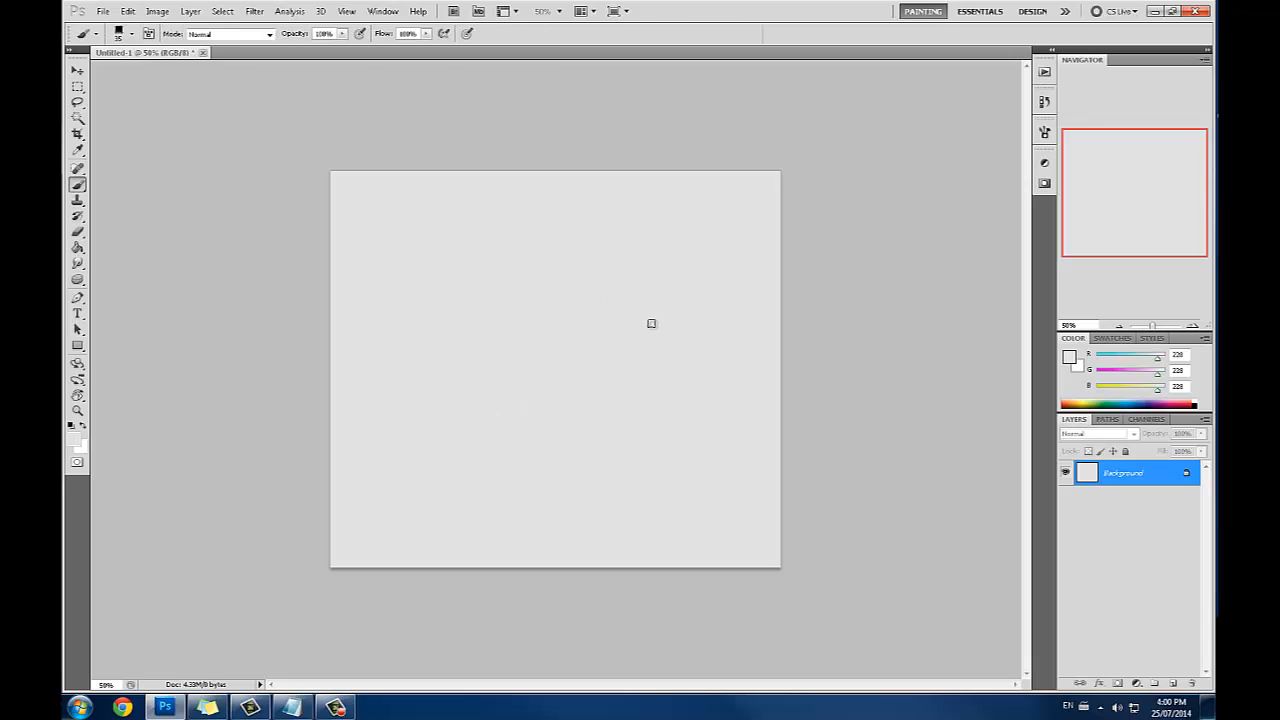
click(1069, 357)
drag(872, 372, 868, 409)
click(1072, 227)
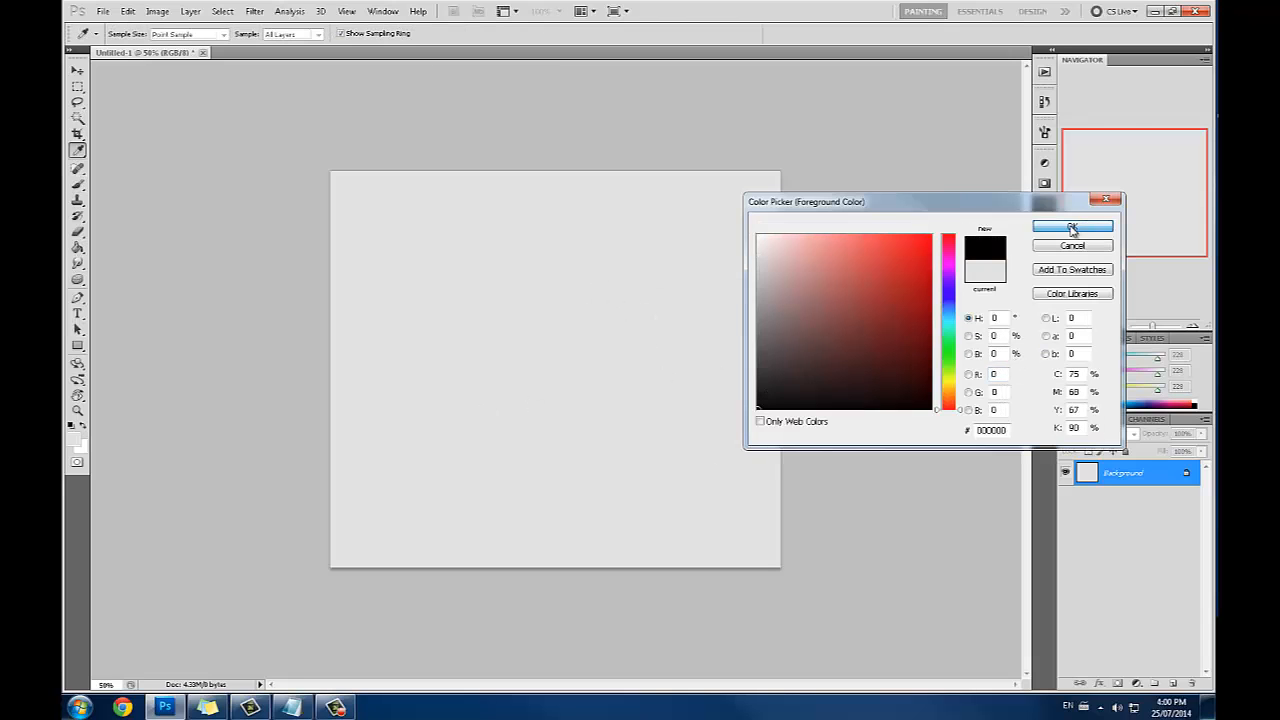
click(1173, 683)
Choose a rough square-tipped brush preset from near the end of the brush list and enlarge it
right_click(643, 271)
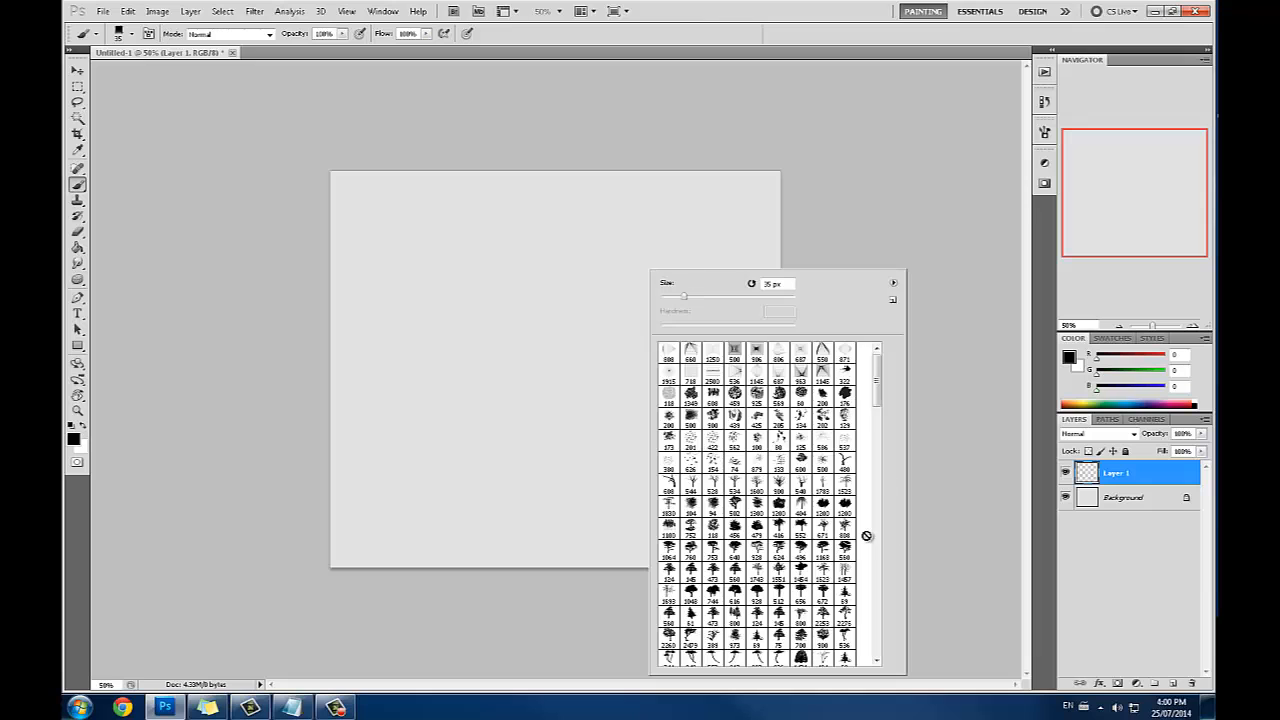
drag(877, 400, 877, 618)
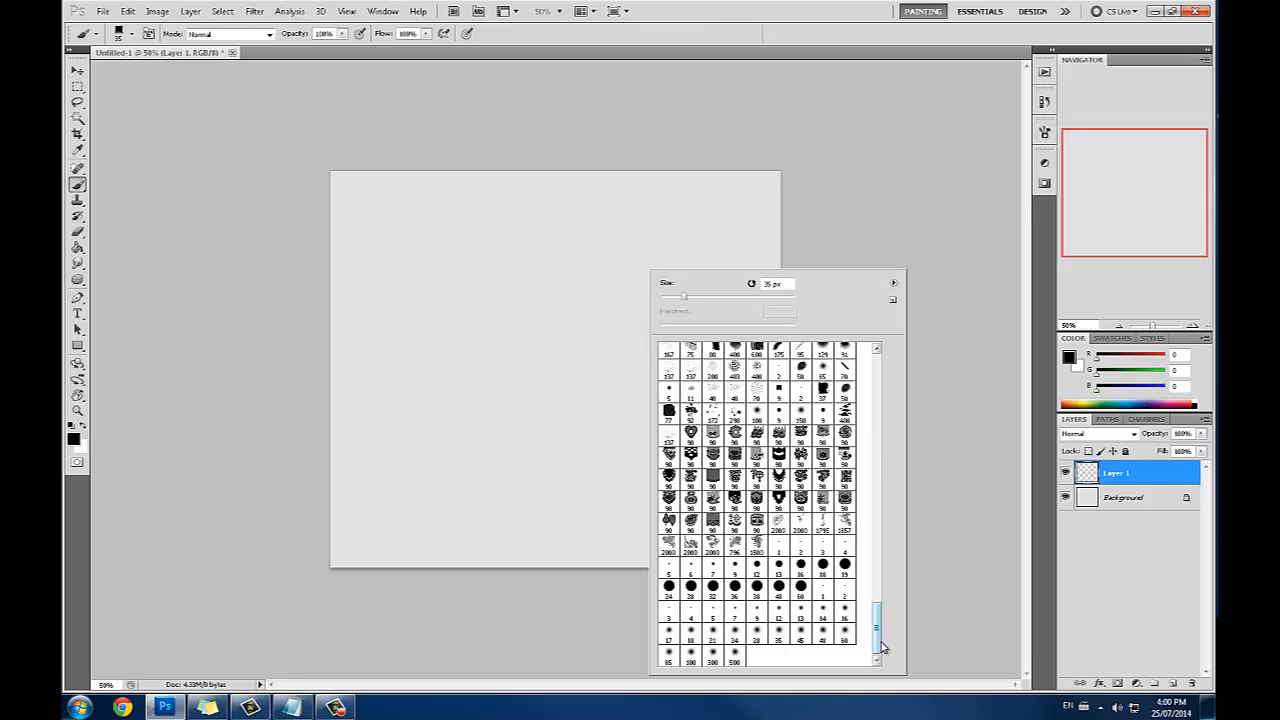
drag(879, 642, 879, 637)
click(780, 410)
click(952, 406)
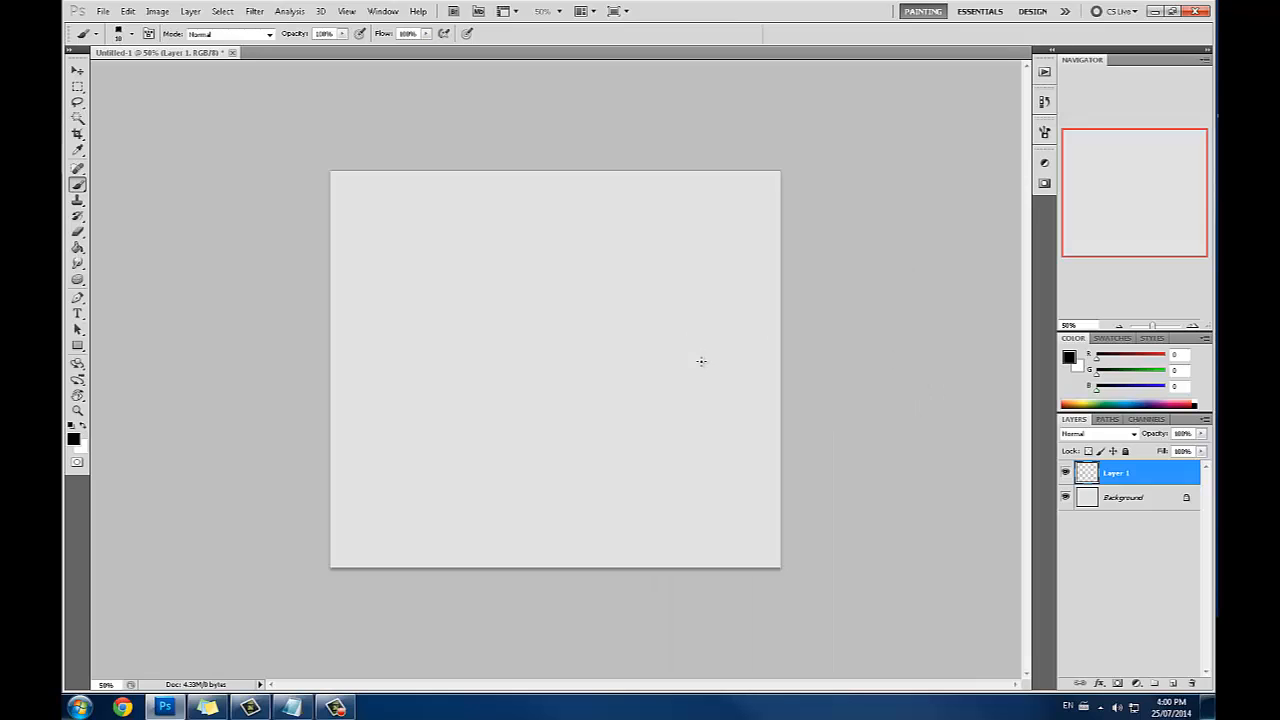
key(])
key(])
key(])
key(])
key(])
Paint several loose black looping and curved strokes across the canvas on Layer 1
mouse_move(563, 283)
mouse_down()
mouse_move(676, 336)
mouse_move(532, 484)
mouse_up()
drag(666, 261, 408, 460)
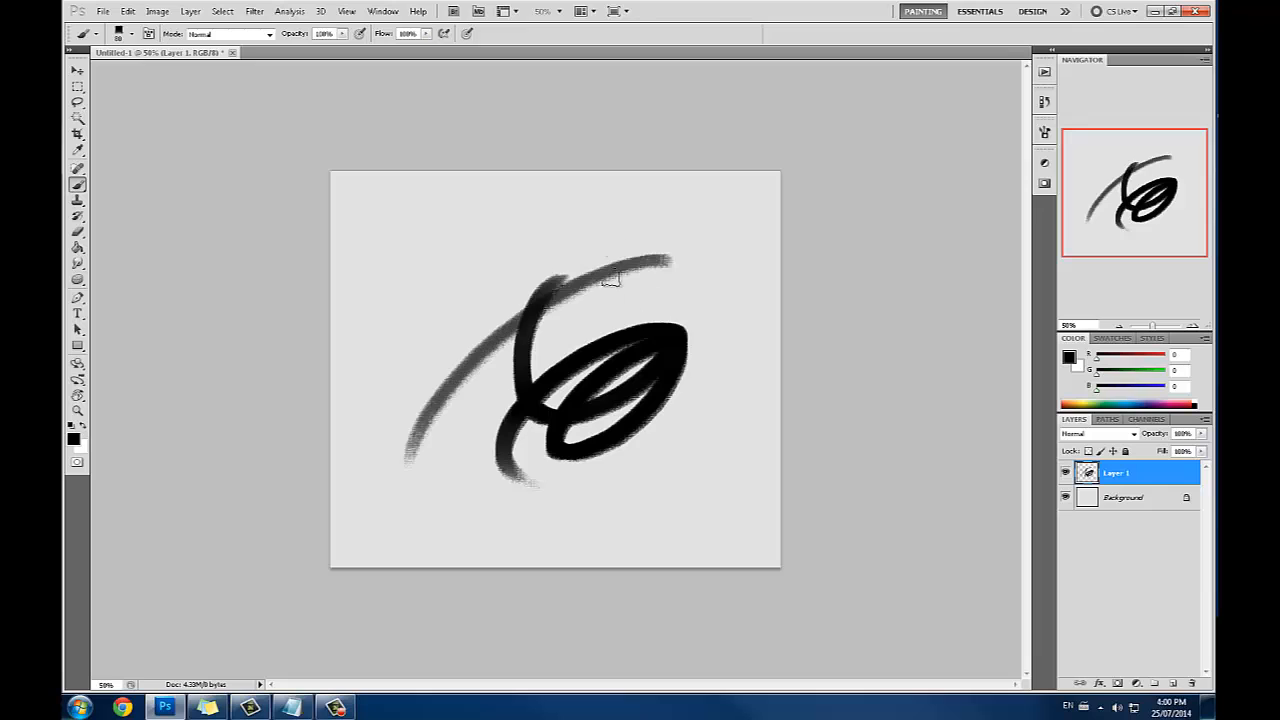
drag(606, 242, 384, 273)
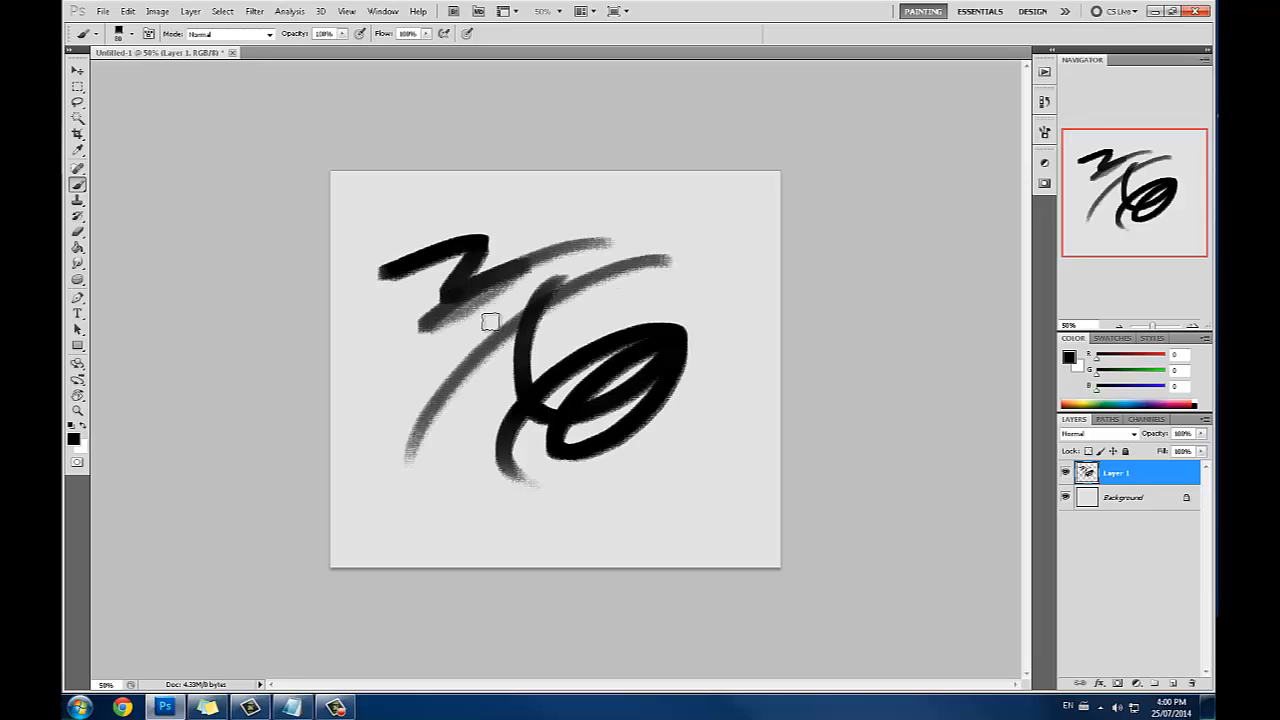
Add a new layer directly above the Background and fill it with white
click(1135, 498)
click(1173, 684)
click(1068, 356)
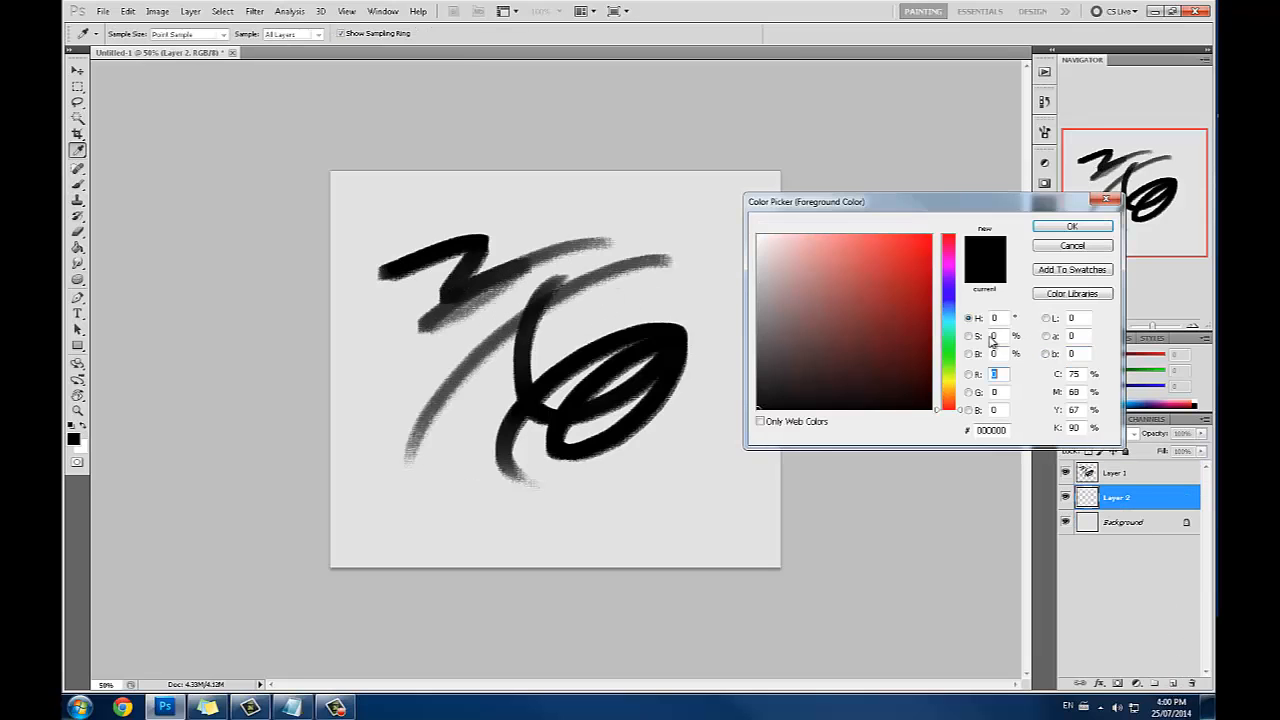
click(760, 231)
click(1071, 223)
key(g)
click(750, 300)
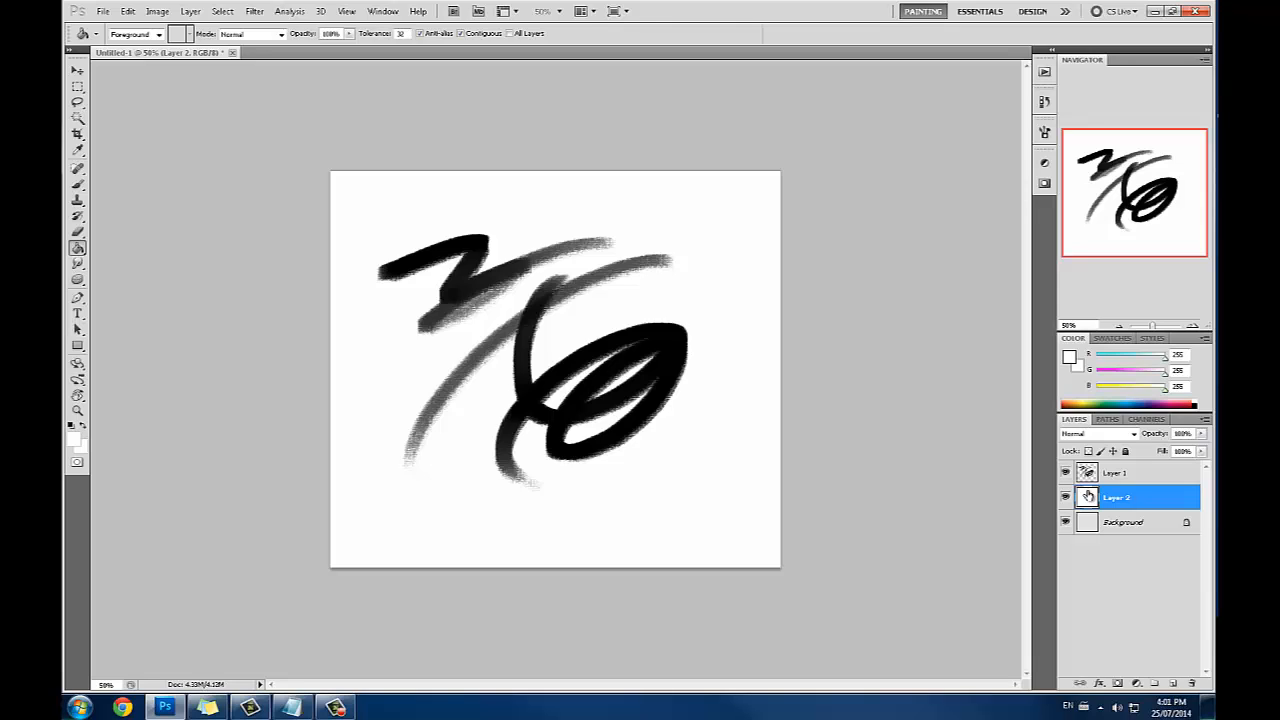
click(1044, 131)
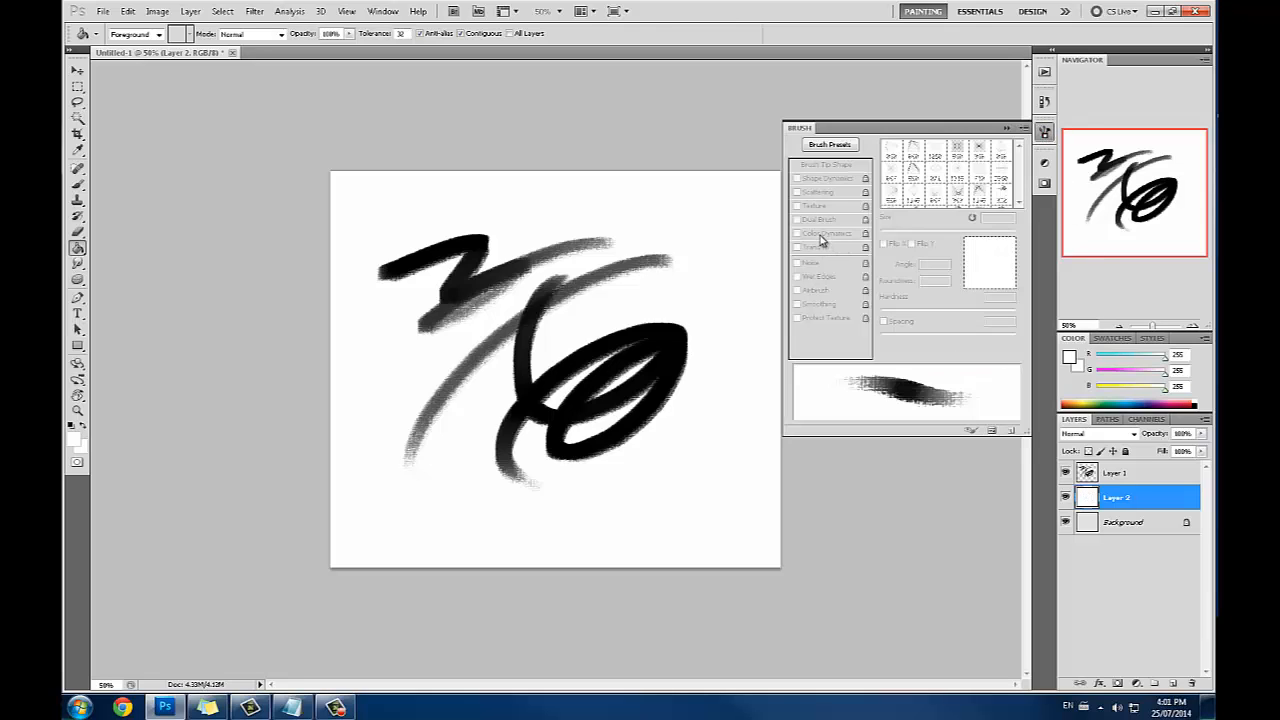
click(1008, 128)
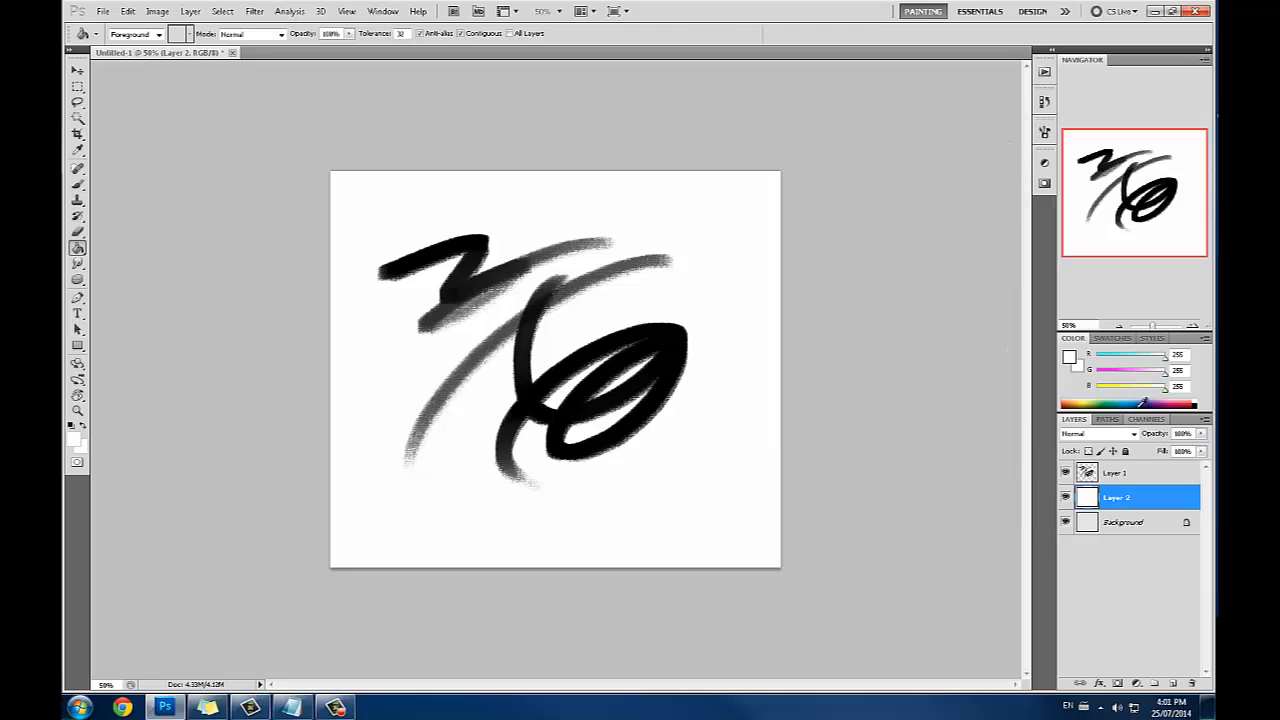
click(1092, 436)
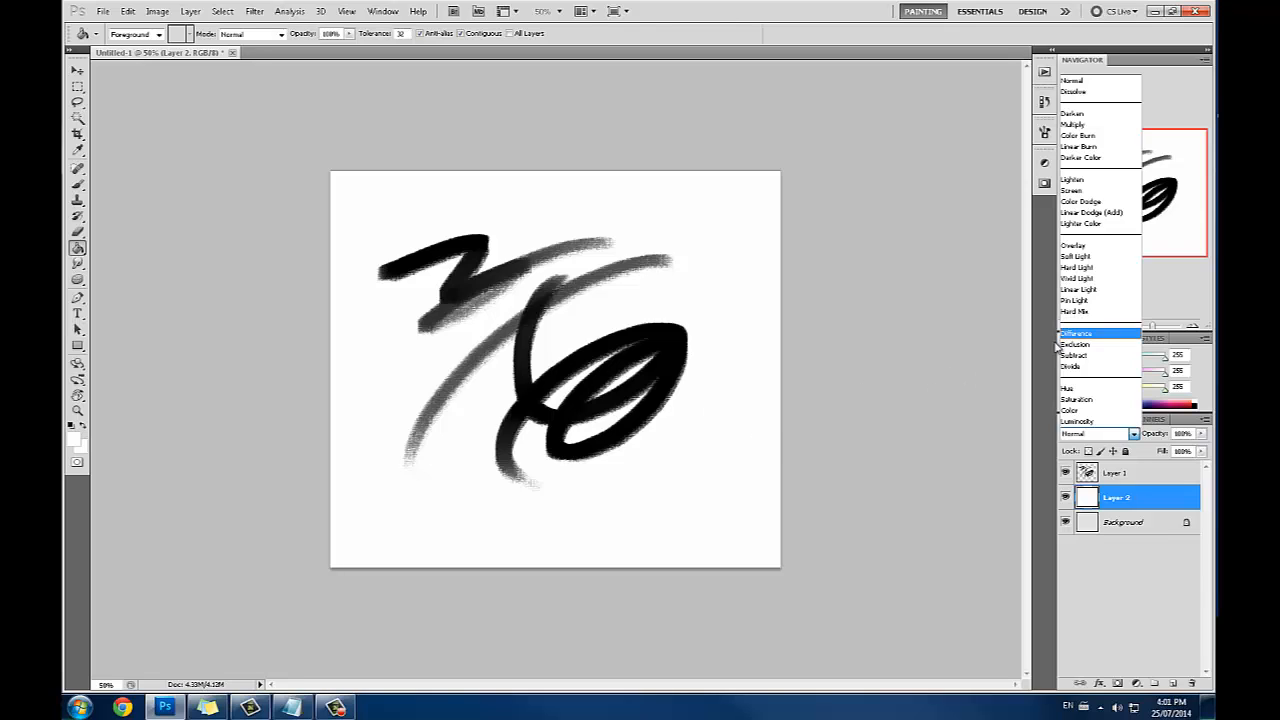
click(906, 380)
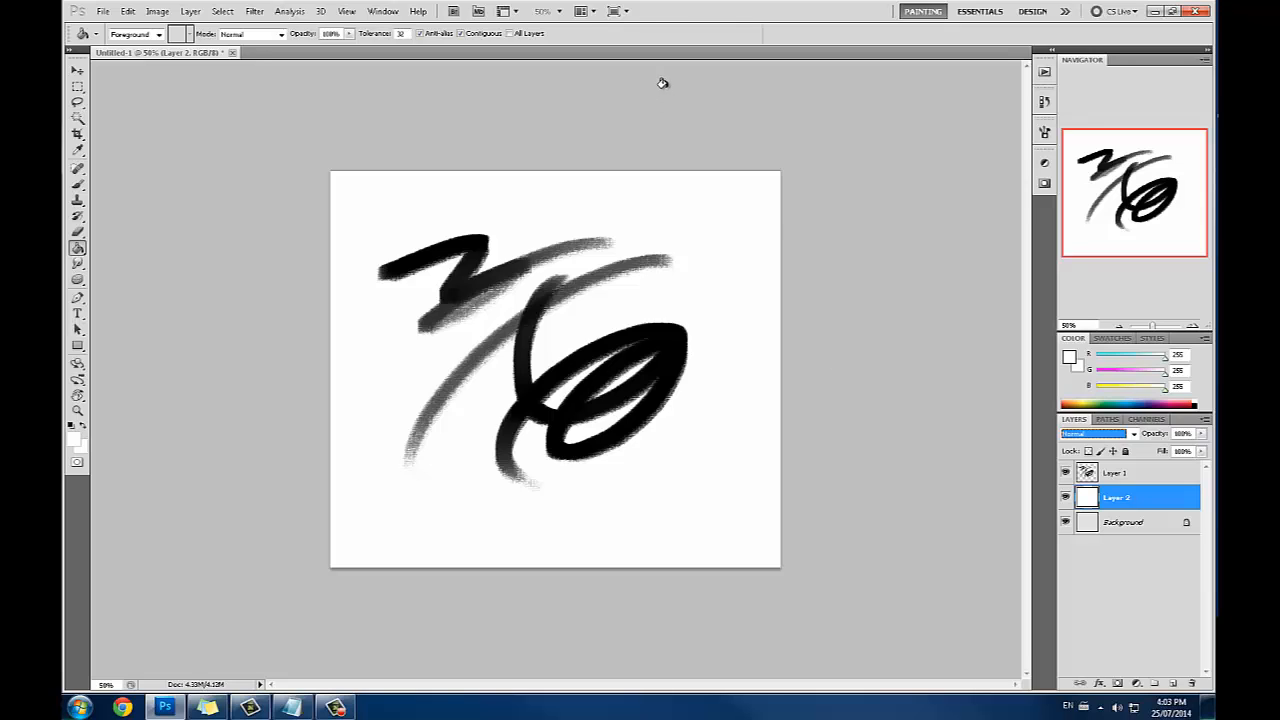
Toggle the visibility of the white Layer 2 to compare the black strokes on white and on grey
click(1066, 498)
click(1090, 522)
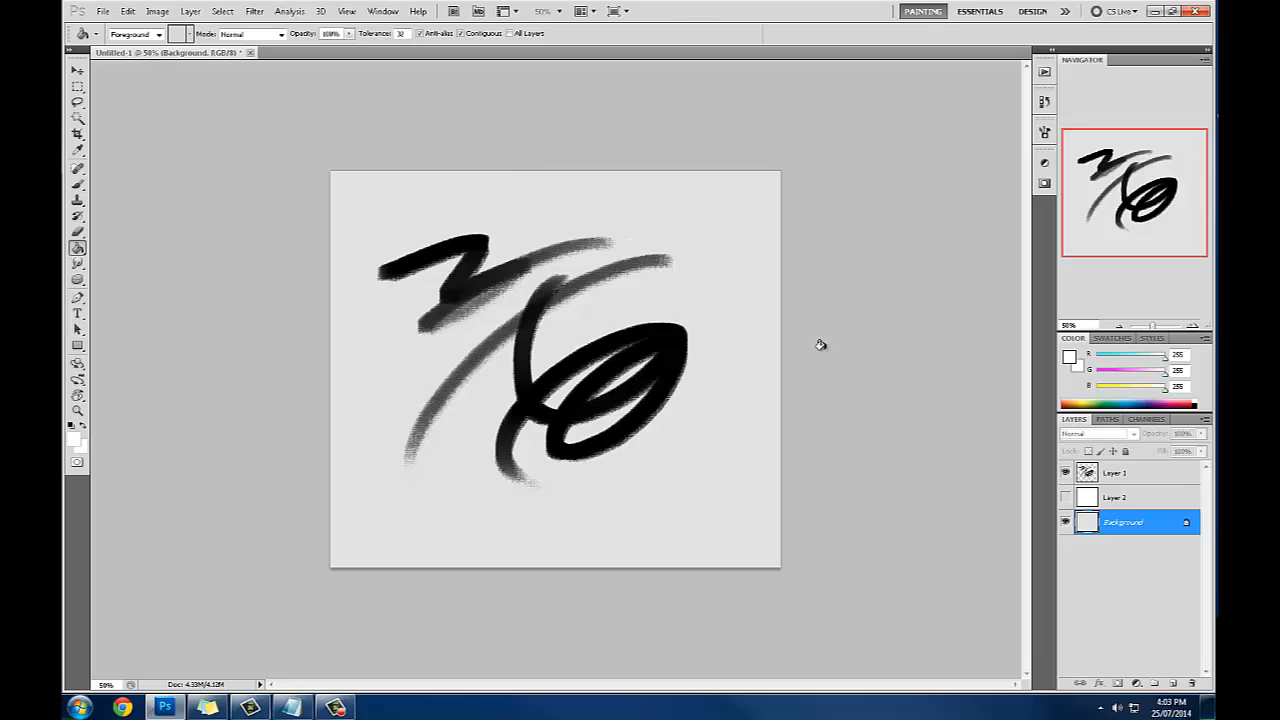
click(1066, 498)
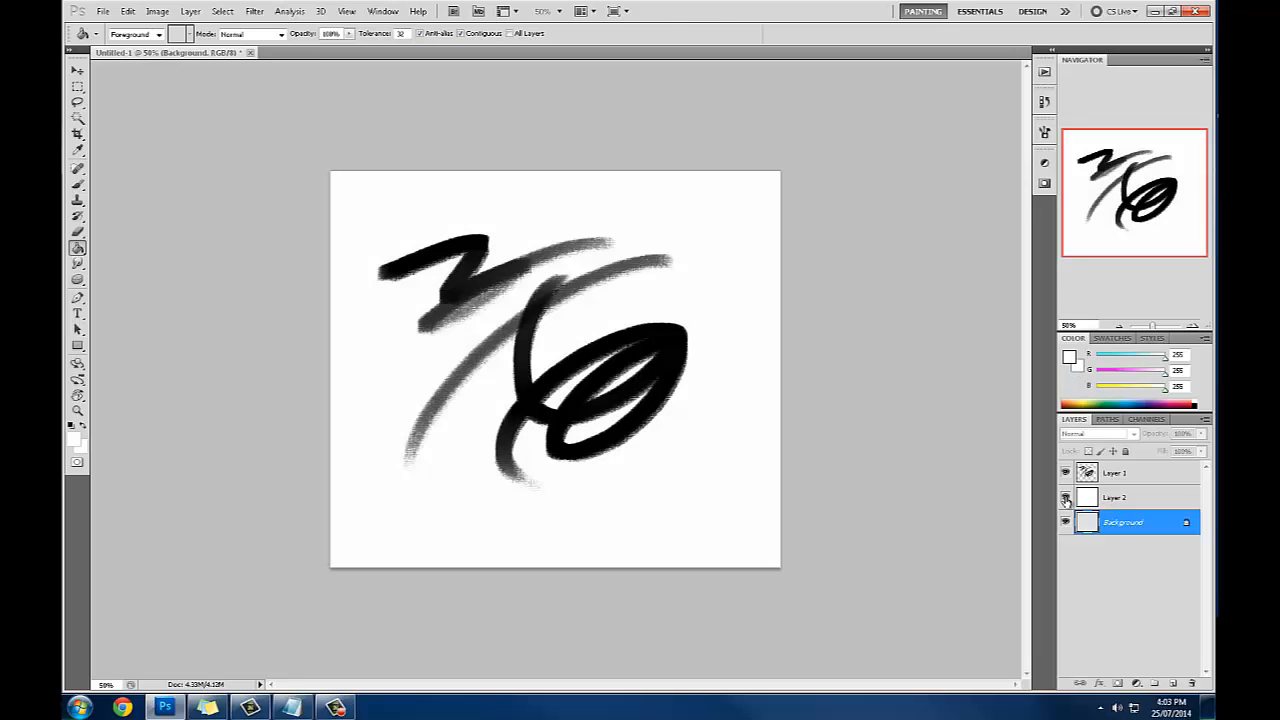
click(1066, 498)
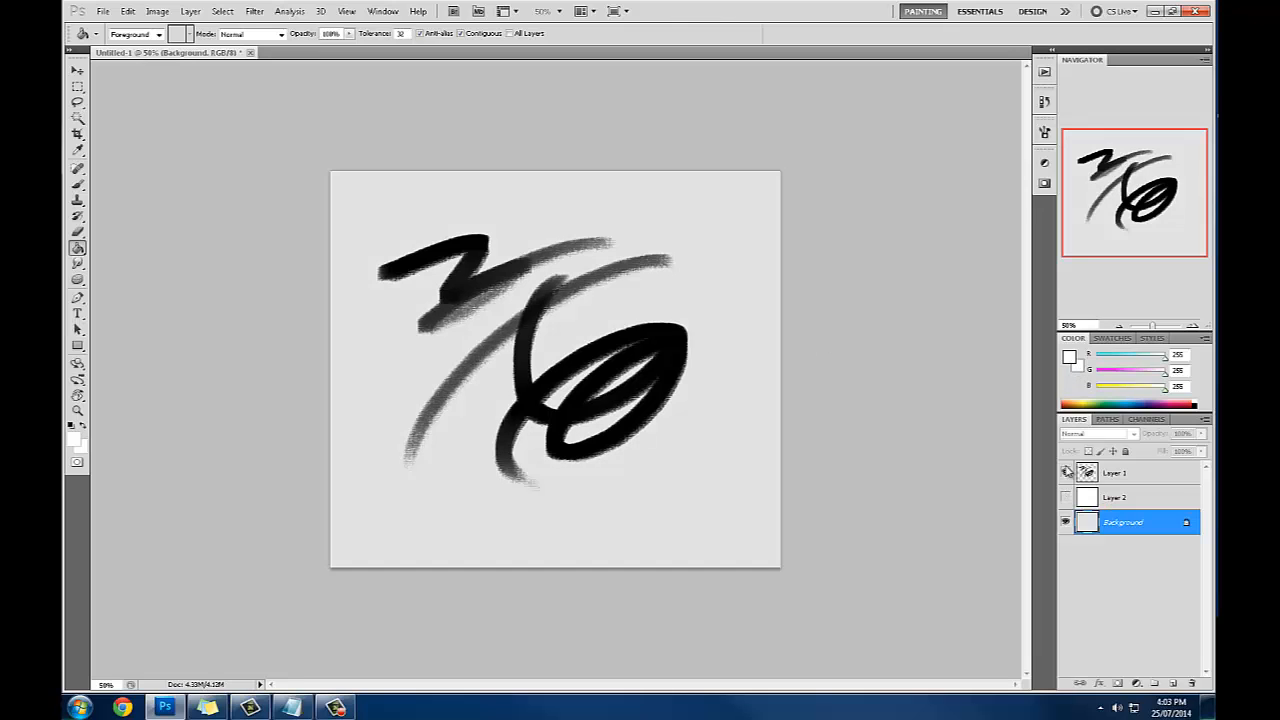
Compare white, grey and saturated red shades in the foreground color picker without applying any of them
click(1067, 359)
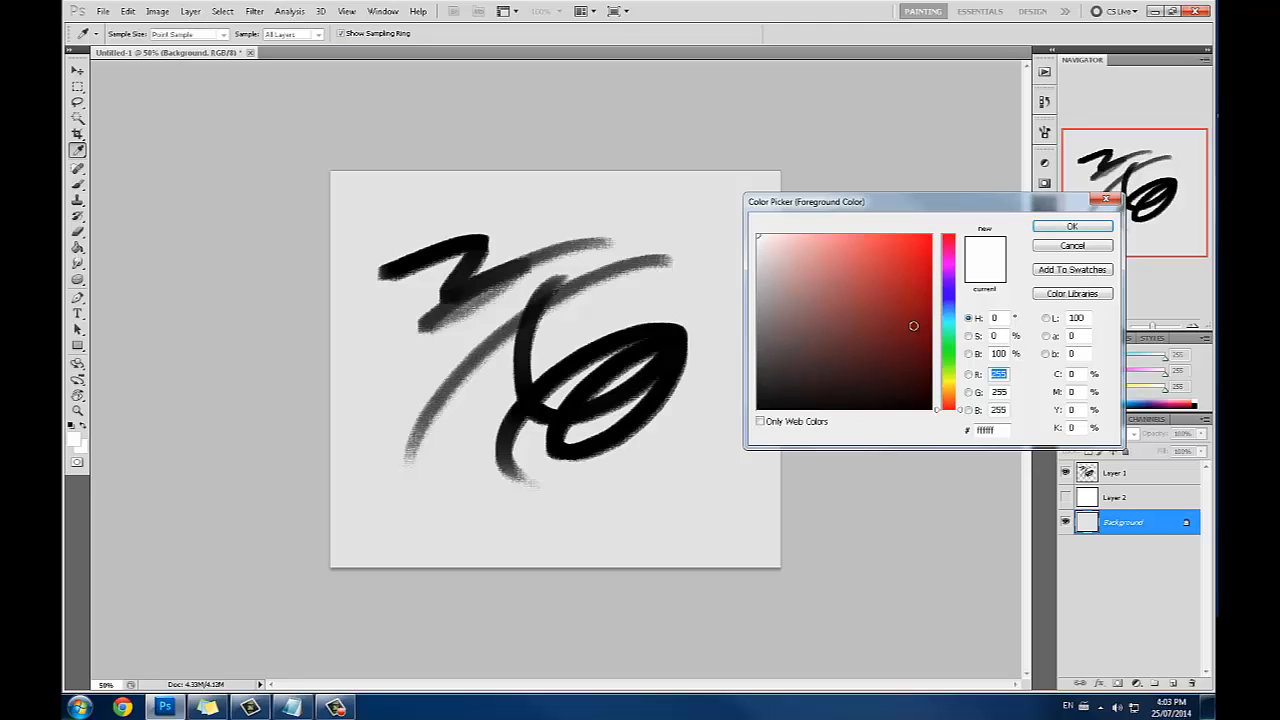
click(716, 297)
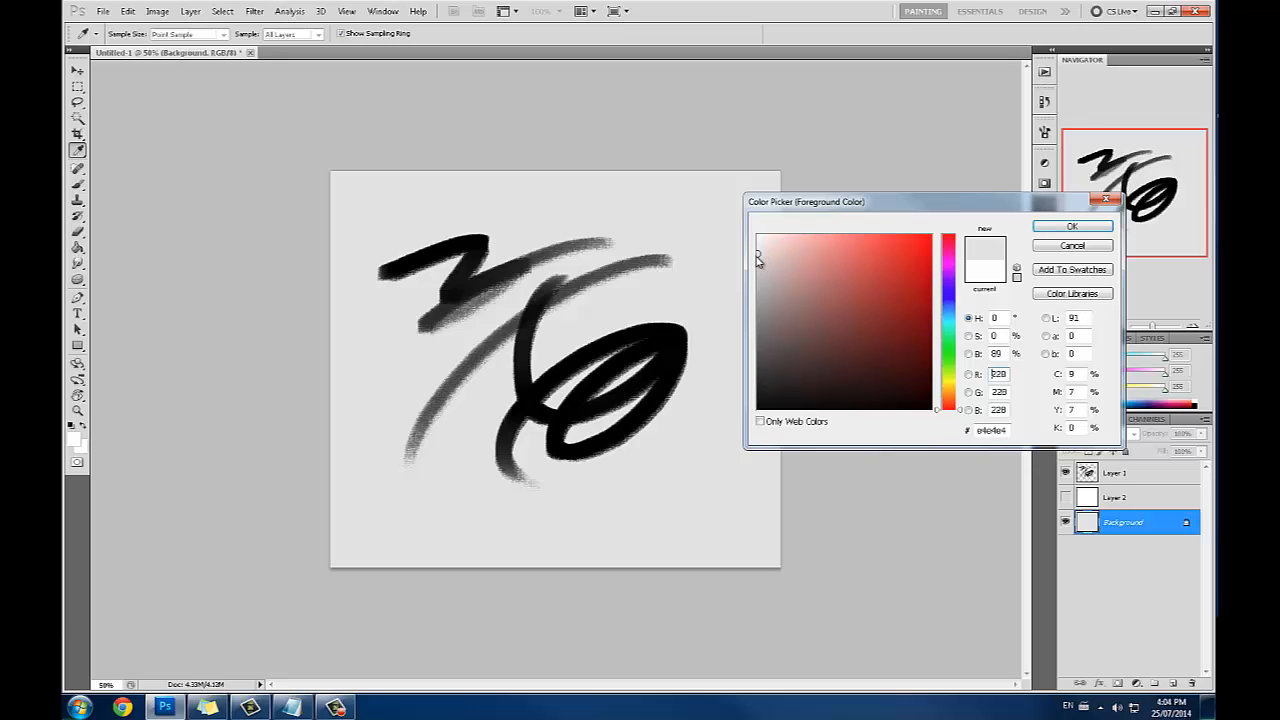
mouse_move(758, 260)
mouse_down()
mouse_move(780, 251)
mouse_move(746, 231)
mouse_move(870, 238)
mouse_move(923, 219)
mouse_move(929, 256)
mouse_move(740, 250)
mouse_move(745, 228)
mouse_move(958, 217)
mouse_move(953, 260)
mouse_move(757, 250)
mouse_move(936, 222)
mouse_move(938, 246)
mouse_move(800, 245)
mouse_move(792, 227)
mouse_move(946, 234)
mouse_move(975, 250)
mouse_move(955, 248)
mouse_up()
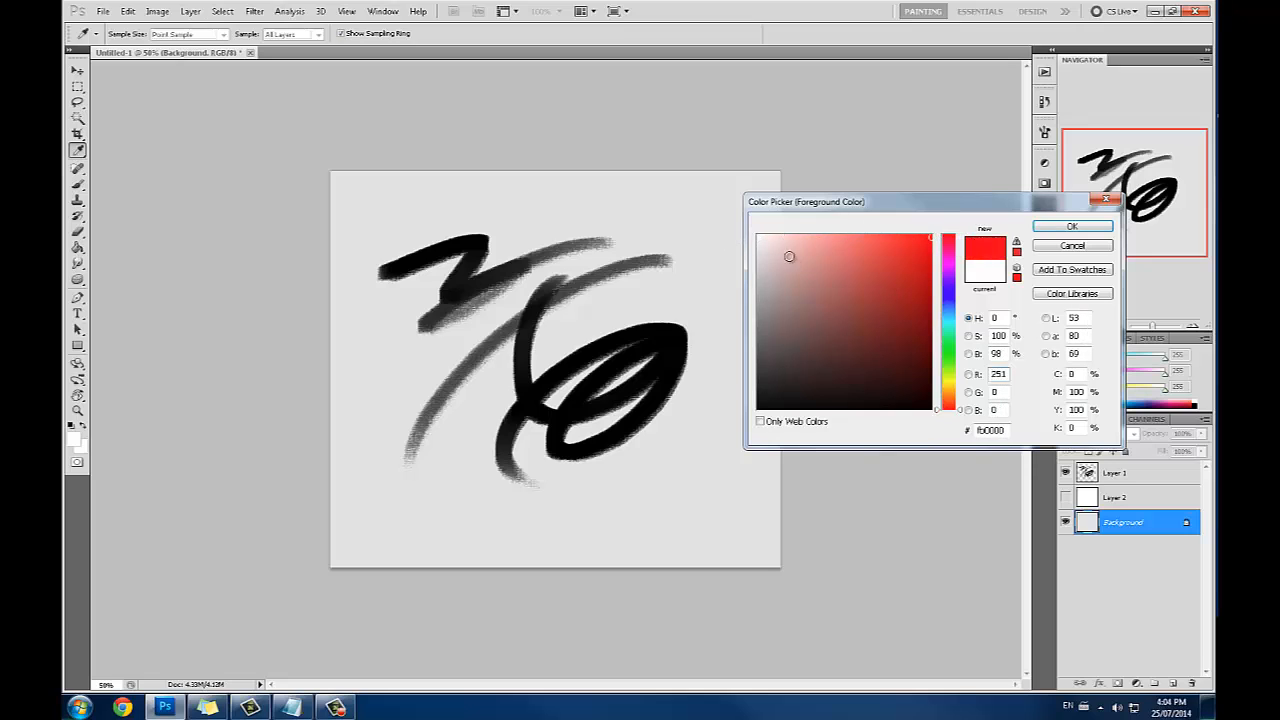
mouse_move(766, 240)
mouse_down()
mouse_move(751, 234)
mouse_move(774, 246)
mouse_move(762, 240)
mouse_up()
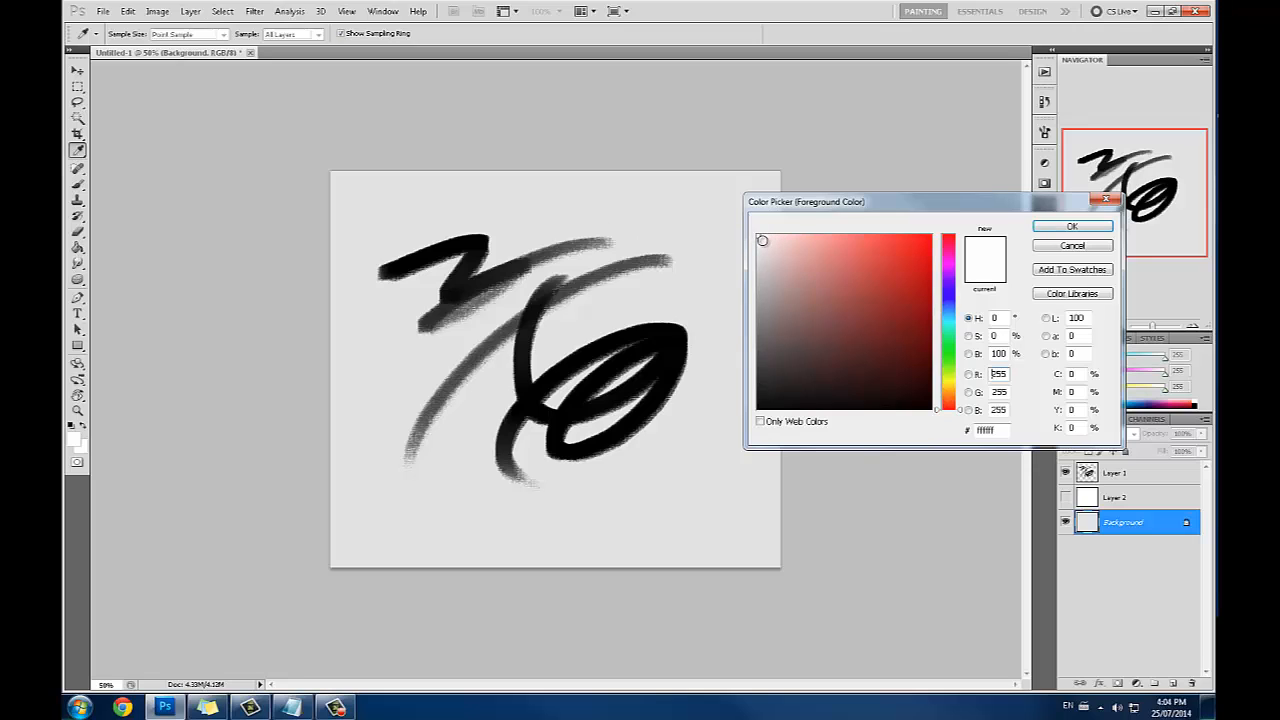
mouse_move(763, 240)
mouse_down()
mouse_move(748, 232)
mouse_move(945, 234)
mouse_move(733, 225)
mouse_move(945, 234)
mouse_move(748, 228)
mouse_move(940, 245)
mouse_move(758, 241)
mouse_move(932, 238)
mouse_move(906, 234)
mouse_move(919, 236)
mouse_up()
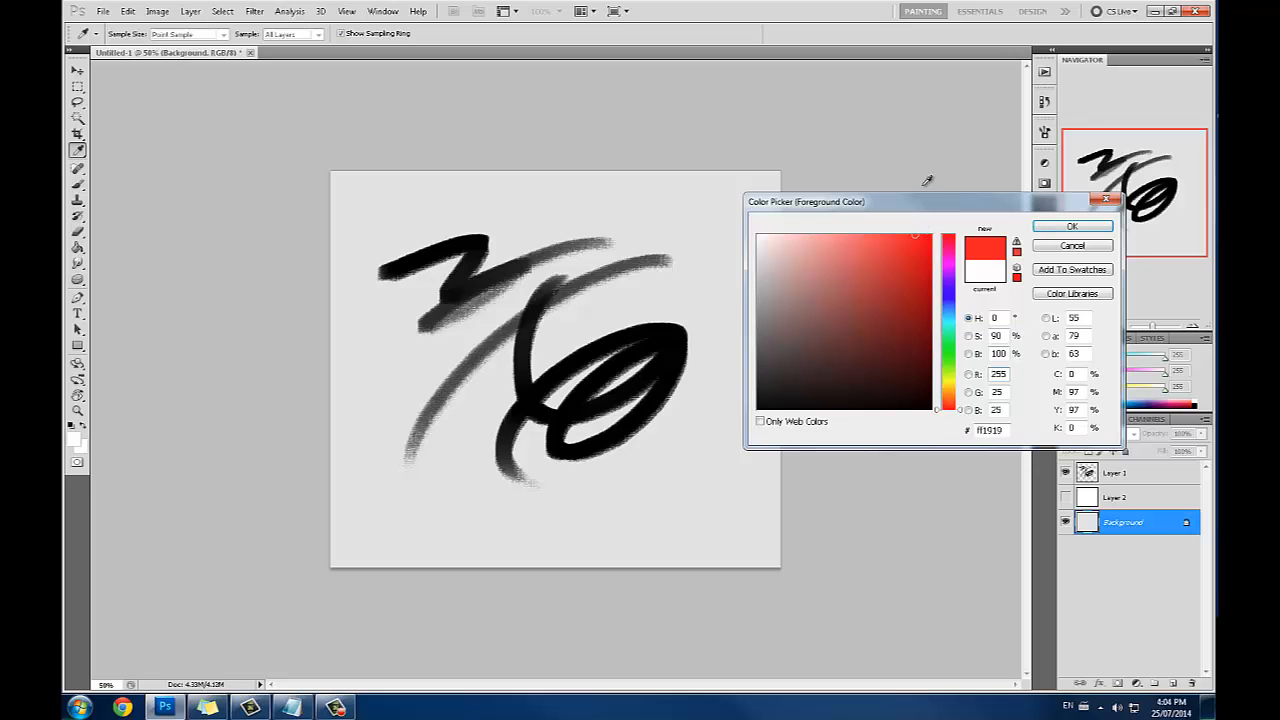
drag(928, 242, 926, 236)
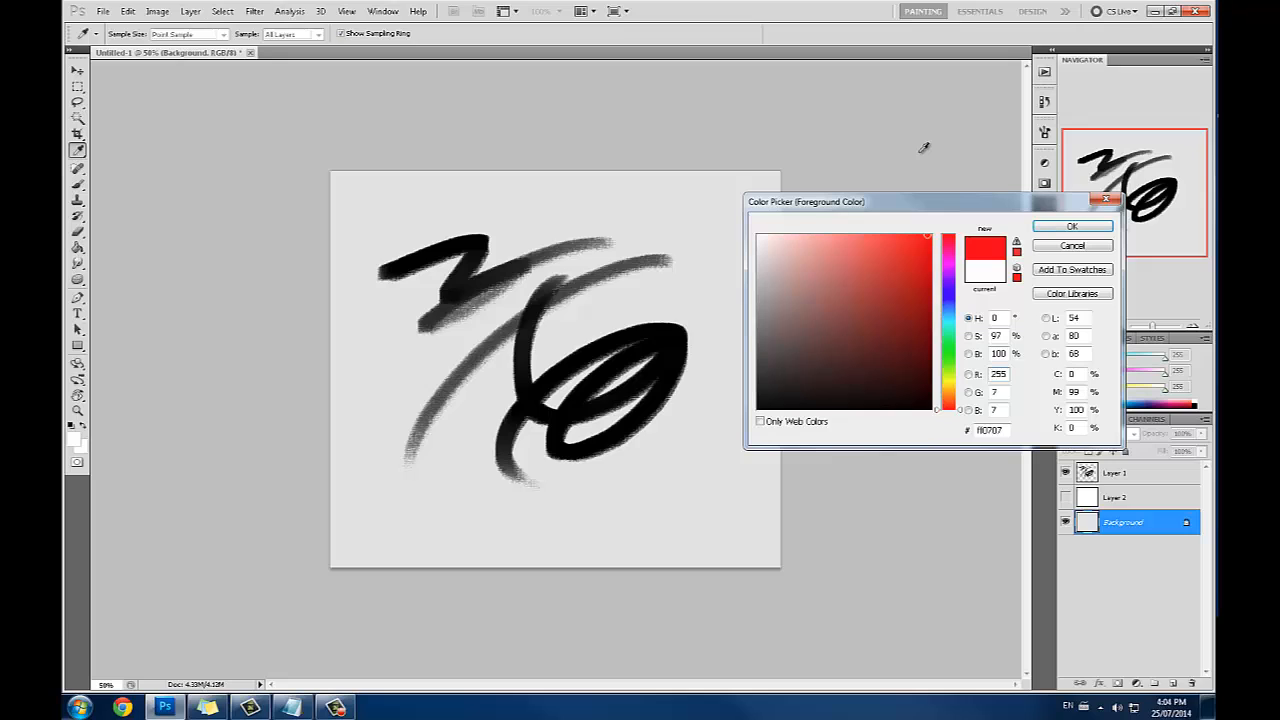
click(925, 245)
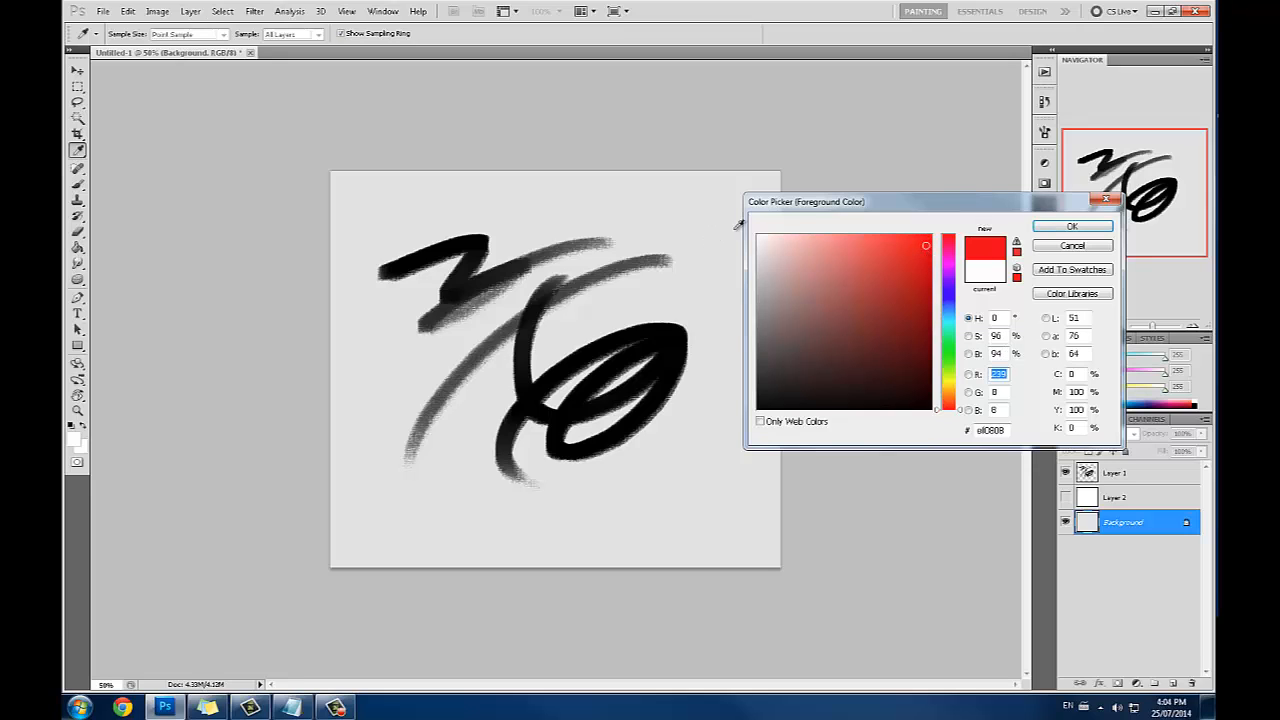
mouse_move(823, 253)
mouse_down()
mouse_move(741, 252)
mouse_move(831, 209)
mouse_move(931, 240)
mouse_move(848, 260)
mouse_up()
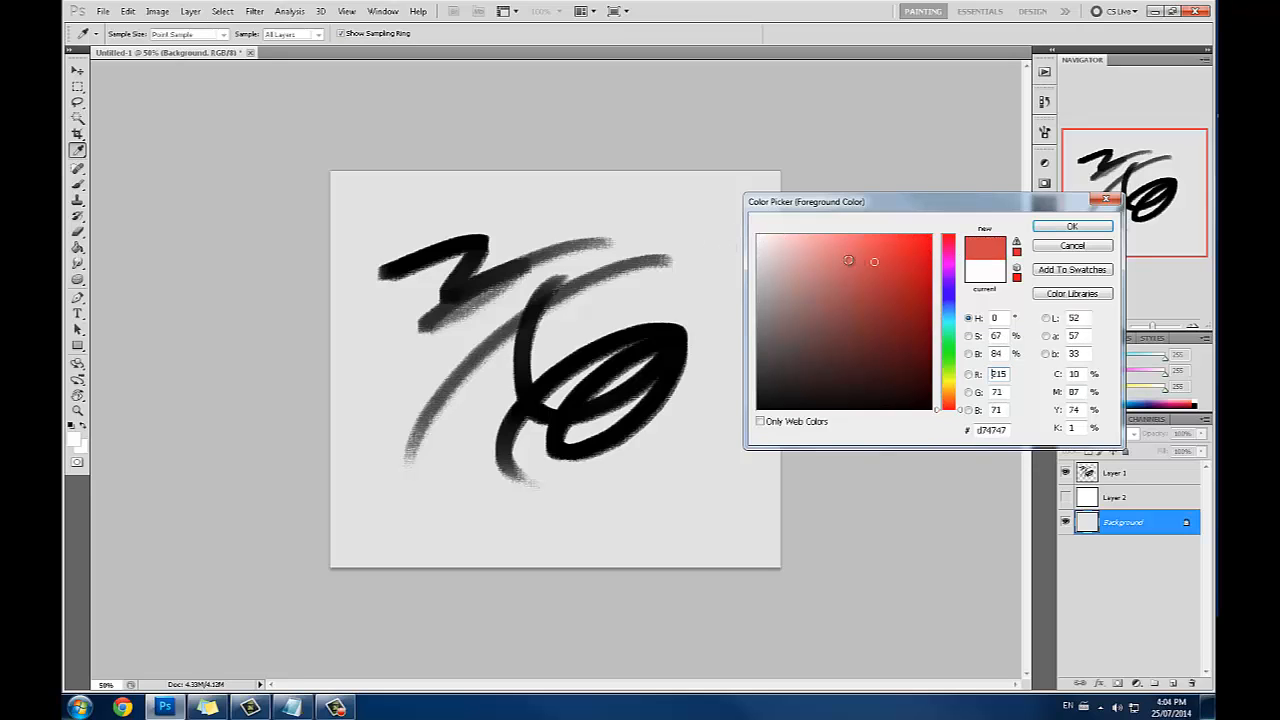
click(703, 263)
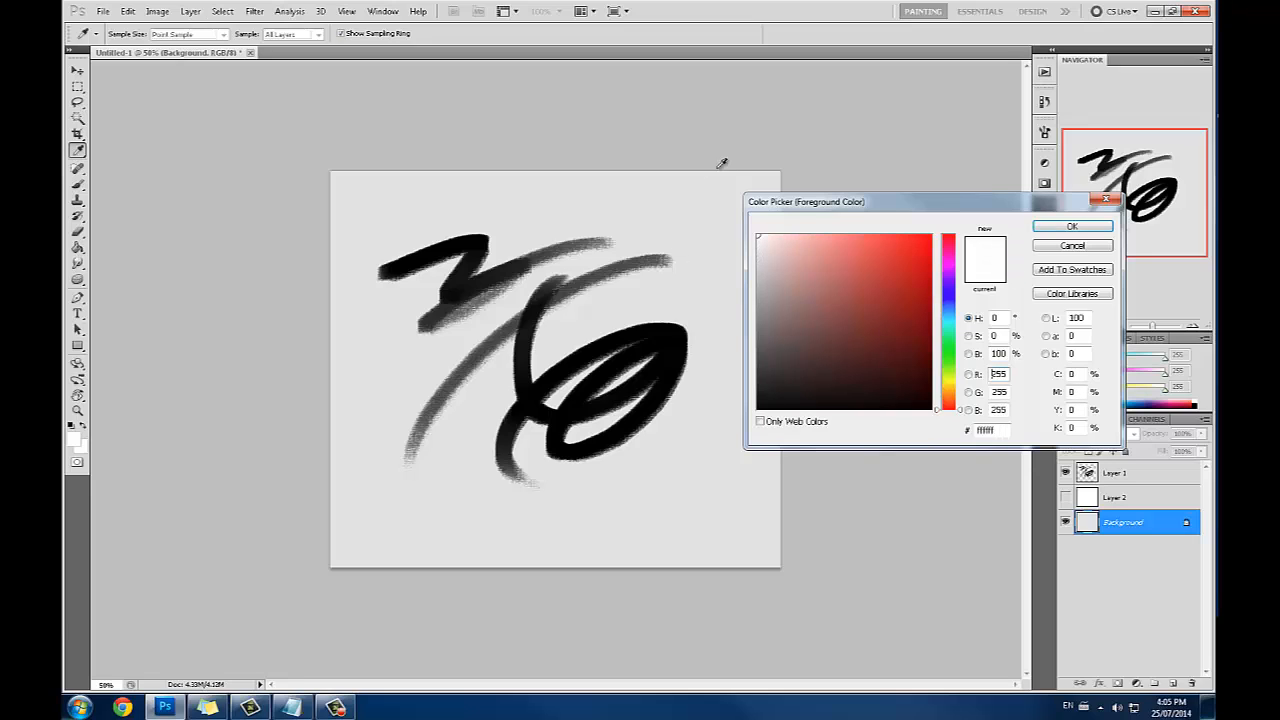
mouse_move(757, 260)
mouse_down()
mouse_move(923, 263)
mouse_move(777, 263)
mouse_move(757, 380)
mouse_move(905, 376)
mouse_move(935, 260)
mouse_move(774, 262)
mouse_move(791, 346)
mouse_move(815, 358)
mouse_move(848, 364)
mouse_move(946, 322)
mouse_move(920, 285)
mouse_move(878, 262)
mouse_move(790, 266)
mouse_move(737, 306)
mouse_move(742, 282)
mouse_up()
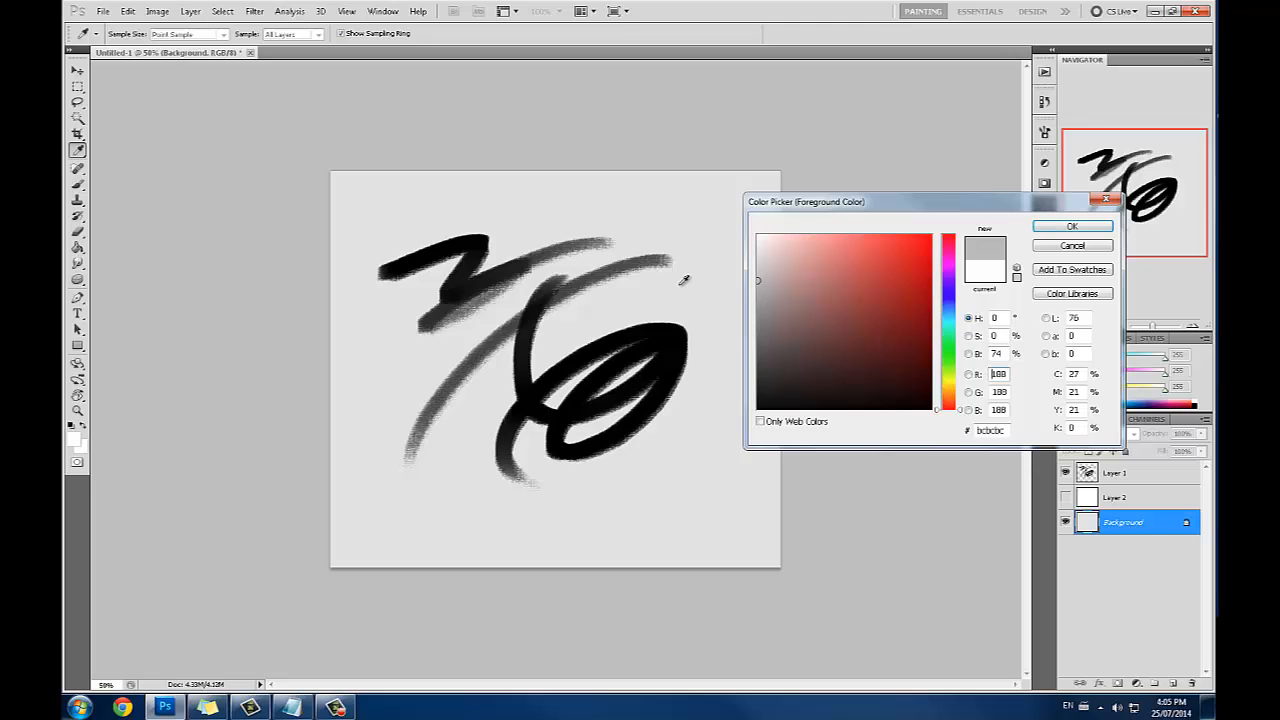
click(1072, 245)
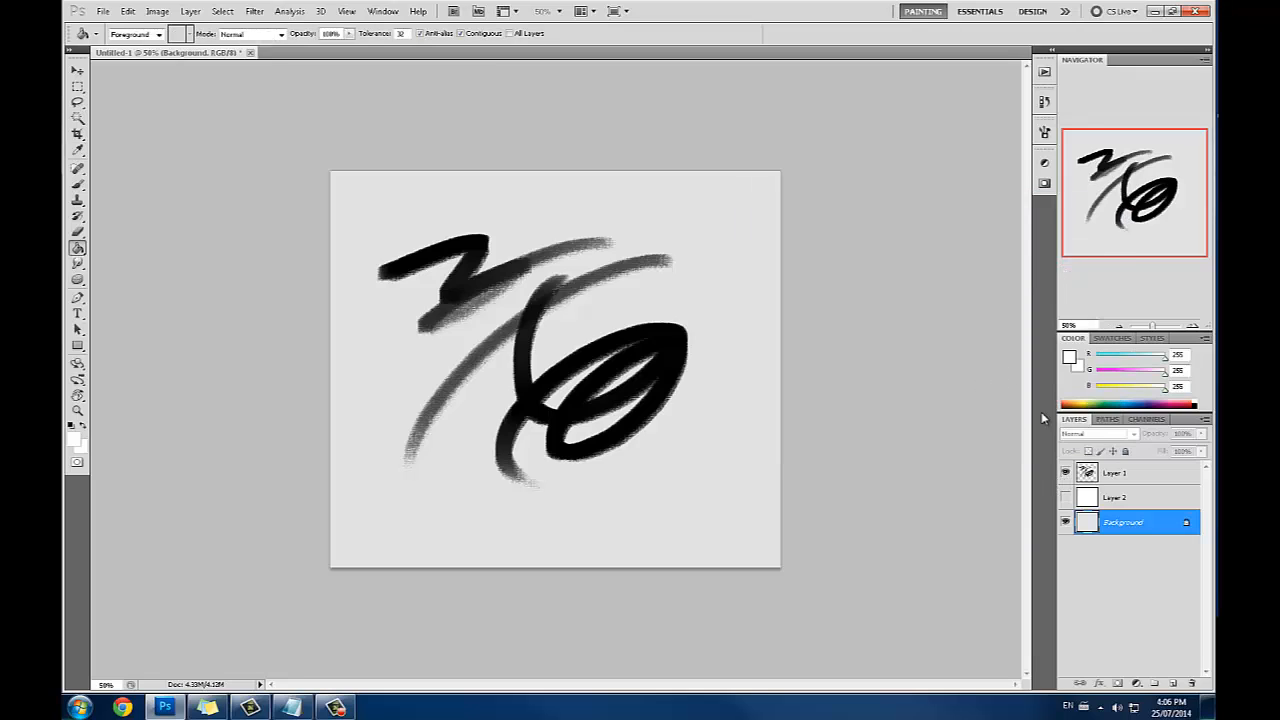
Hide the stroke layer, Layer 1, and add a new empty layer above the white Layer 2
click(1065, 472)
click(1117, 503)
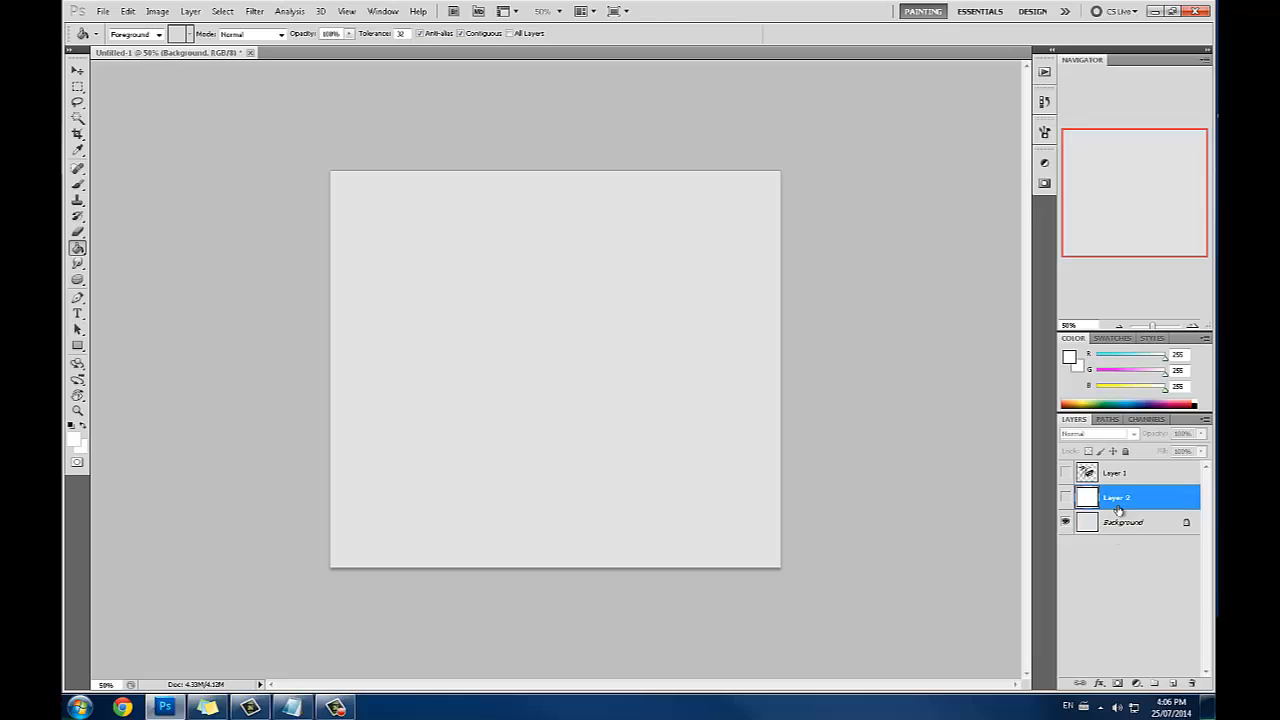
click(1173, 683)
click(1068, 357)
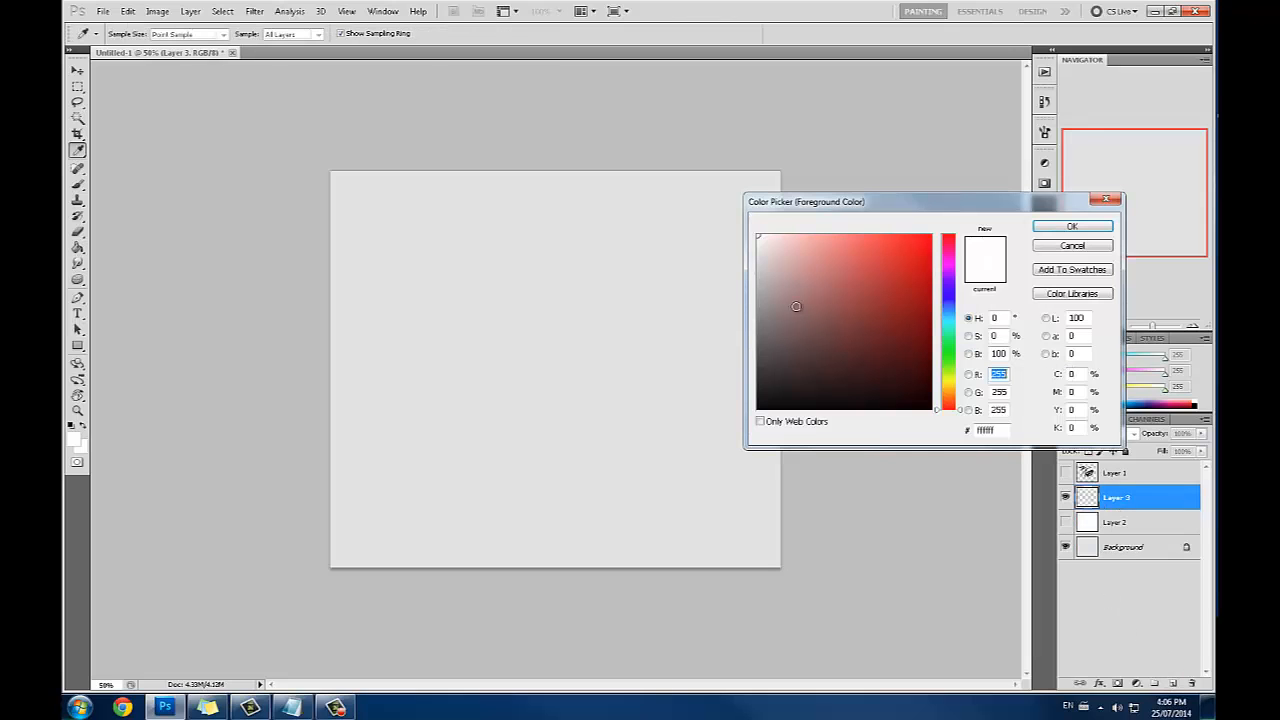
click(793, 313)
click(1072, 245)
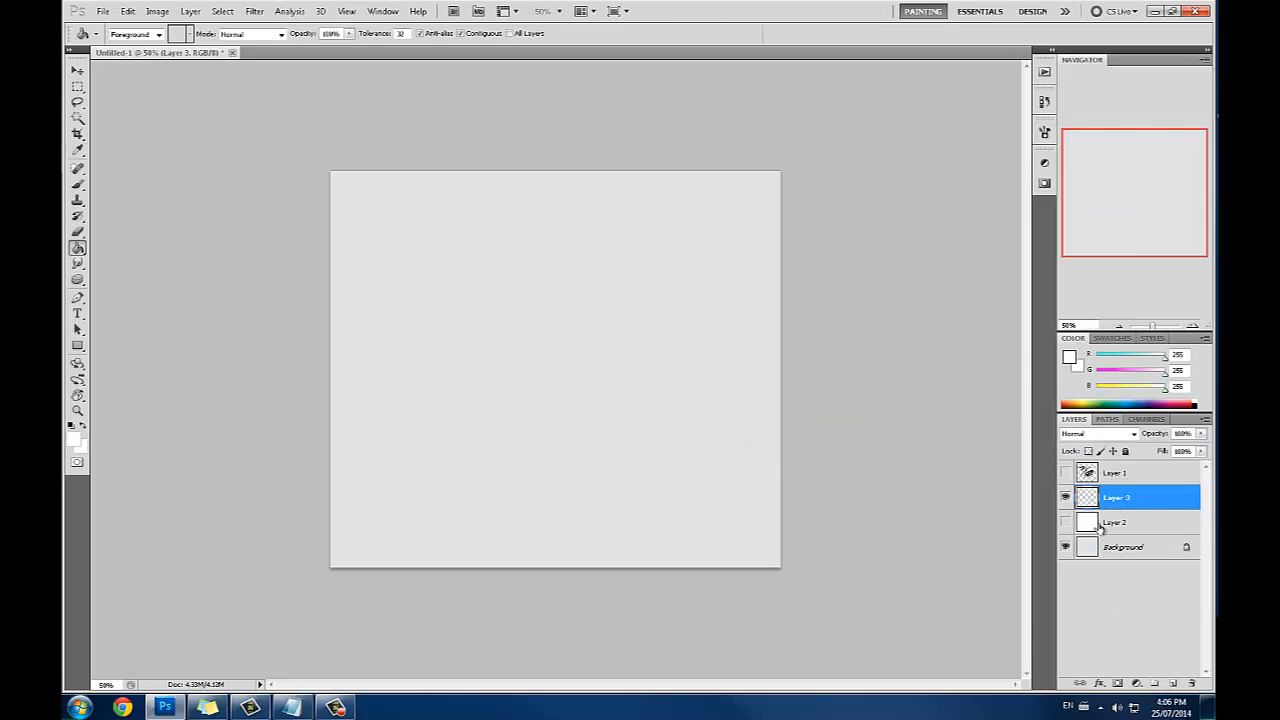
Hide the new empty layer and the grey Background, and show the white Layer 2
click(1065, 497)
click(1065, 547)
click(1065, 522)
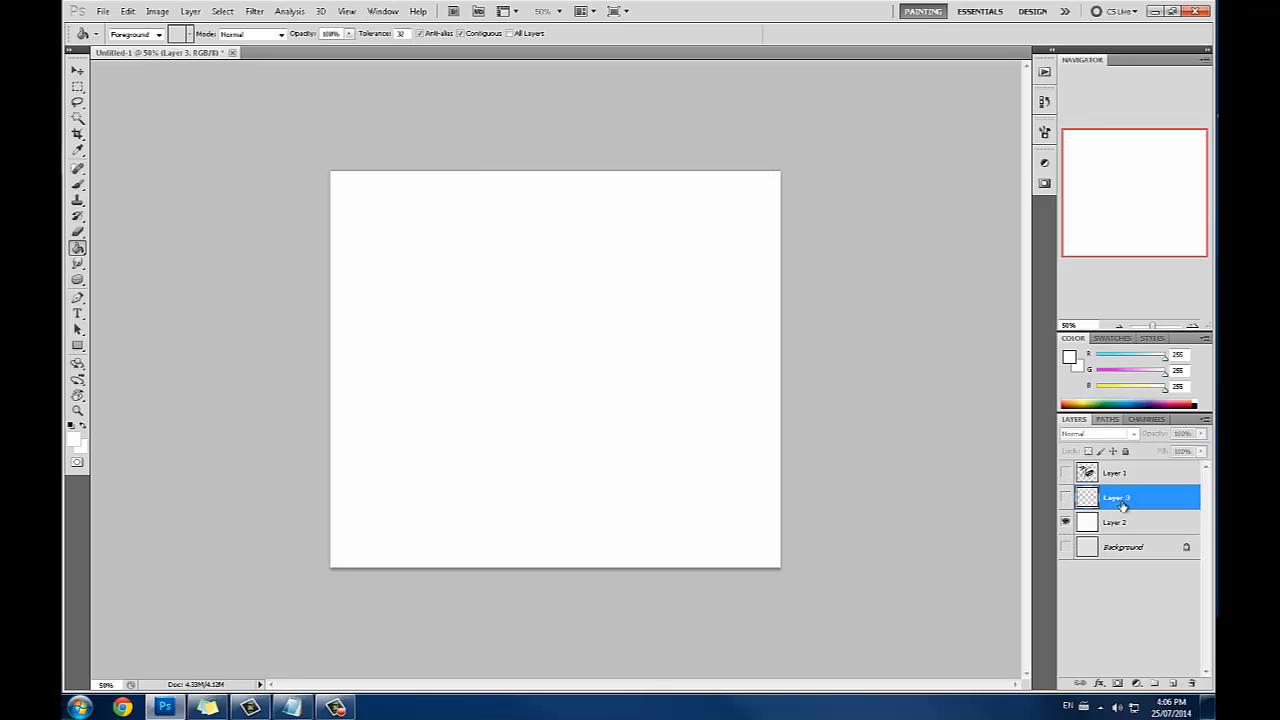
Add a new empty layer above the white Layer 2 and set the foreground color to pale beige, RGB 229, 206, 189
click(1130, 521)
click(1175, 684)
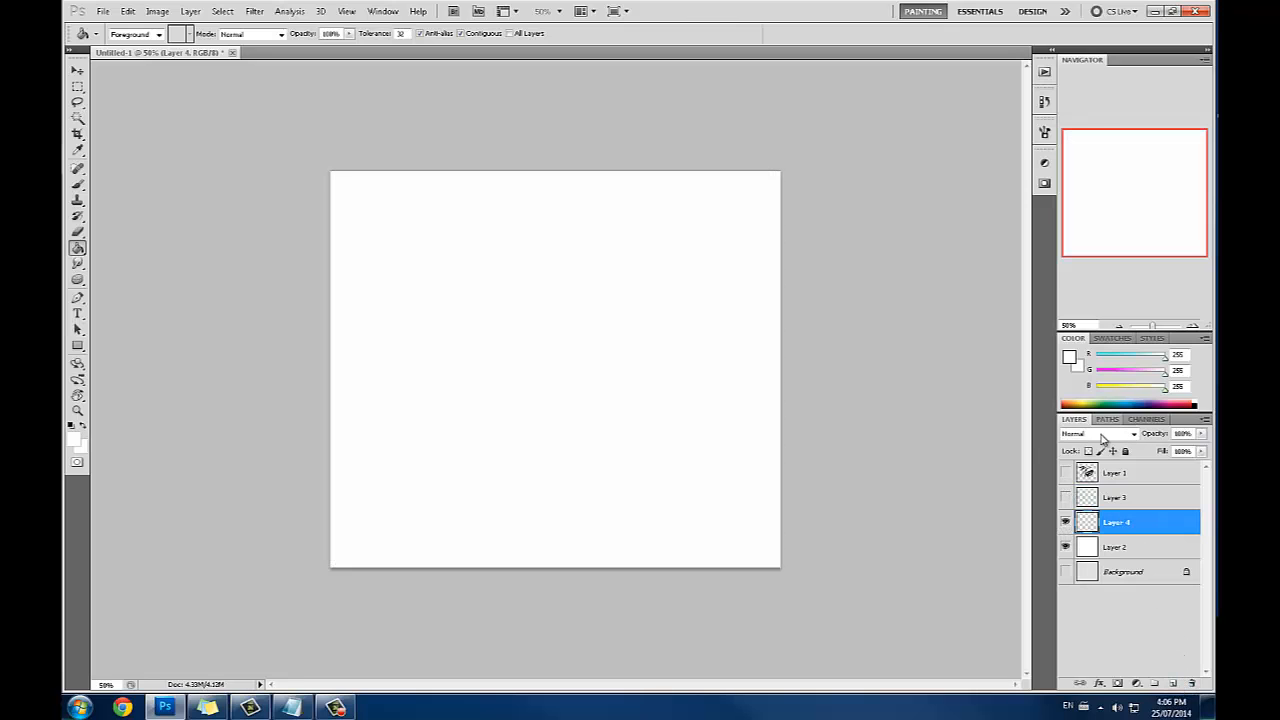
click(1067, 357)
click(795, 293)
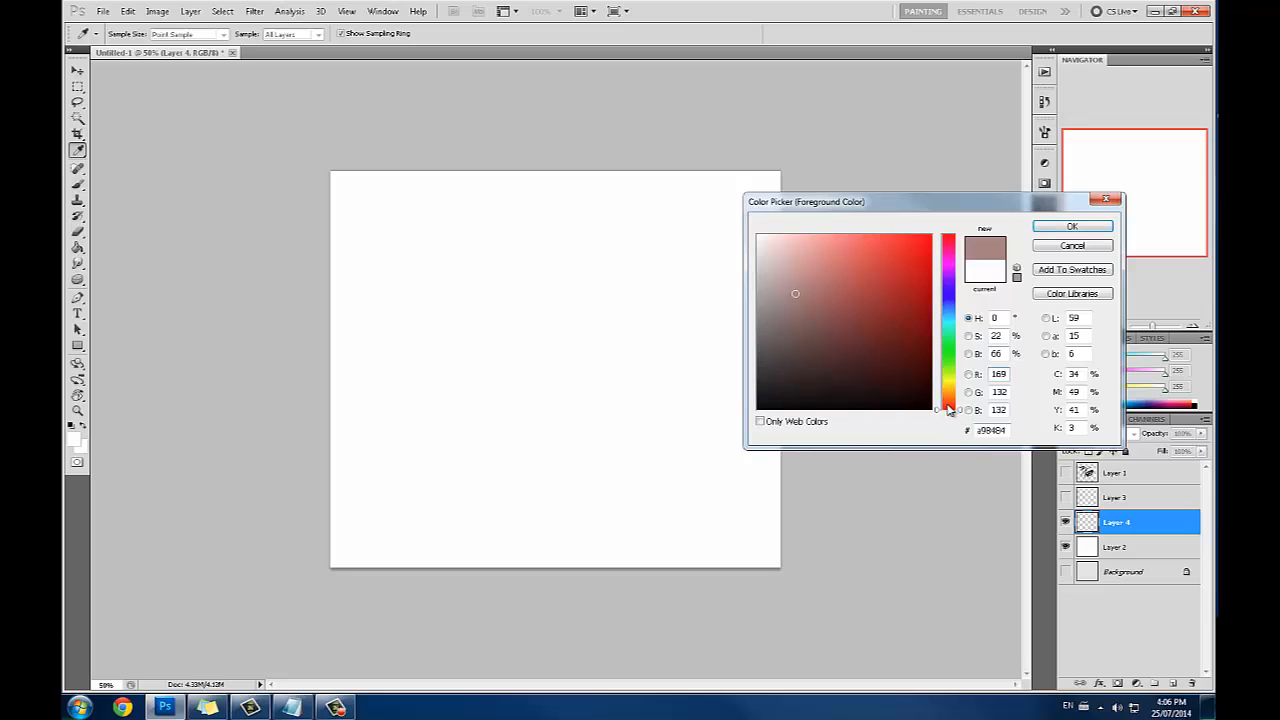
drag(949, 410, 952, 398)
mouse_move(785, 272)
mouse_down()
mouse_move(806, 252)
mouse_move(771, 254)
mouse_move(808, 264)
mouse_move(776, 260)
mouse_move(787, 254)
mouse_up()
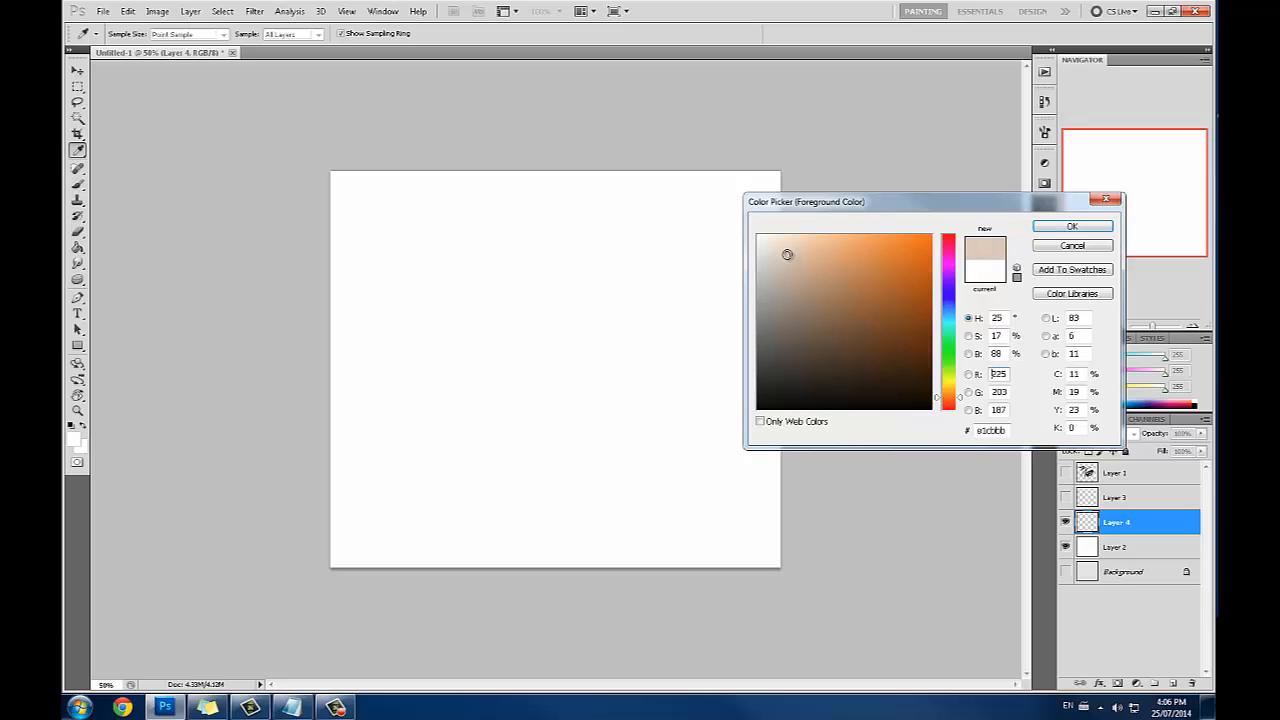
click(1058, 226)
Paint a rounded pale beige patch in the canvas's upper left area with an enlarged brush
key(b)
key(bracketright)
key(bracketright)
key(bracketright)
key(bracketright)
key(bracketright)
key(bracketright)
key(bracketright)
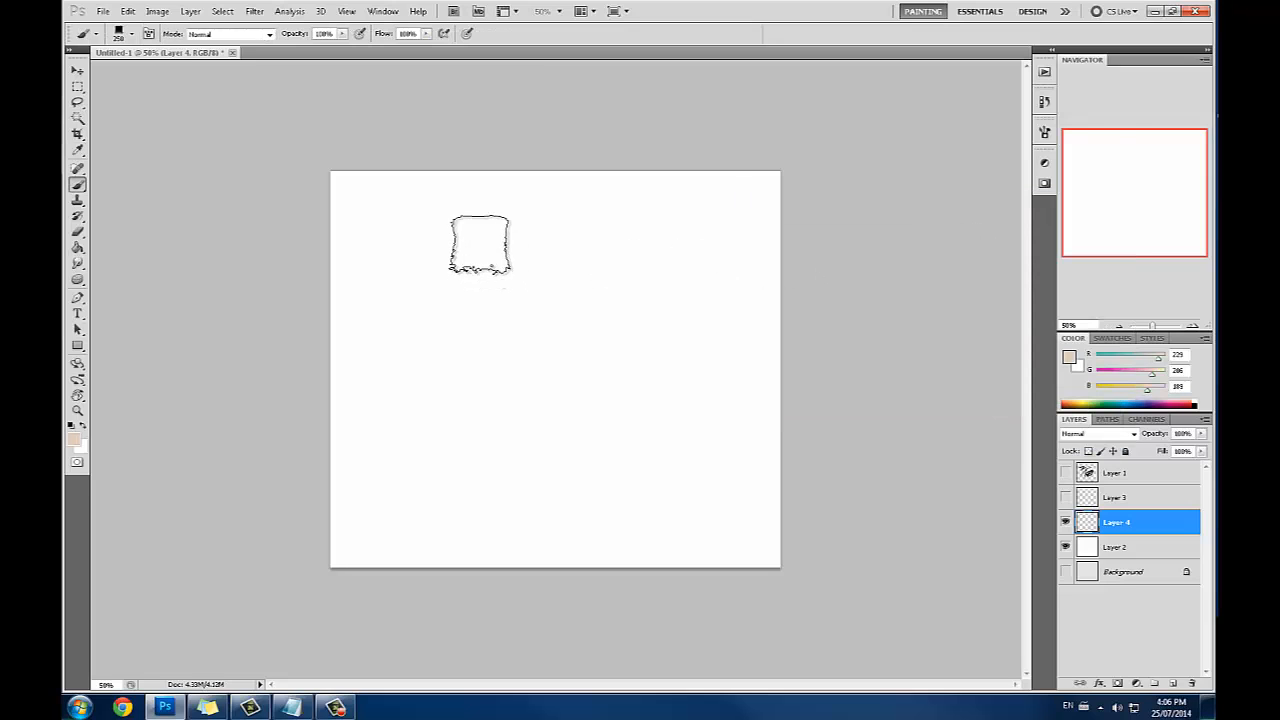
key(bracketleft)
mouse_move(488, 268)
mouse_down()
mouse_move(466, 280)
mouse_move(490, 256)
mouse_up()
Set the foreground color to pink, RGB 242, 187, 173, and paint a patch overlapping the beige patch's lower right corner
click(1068, 356)
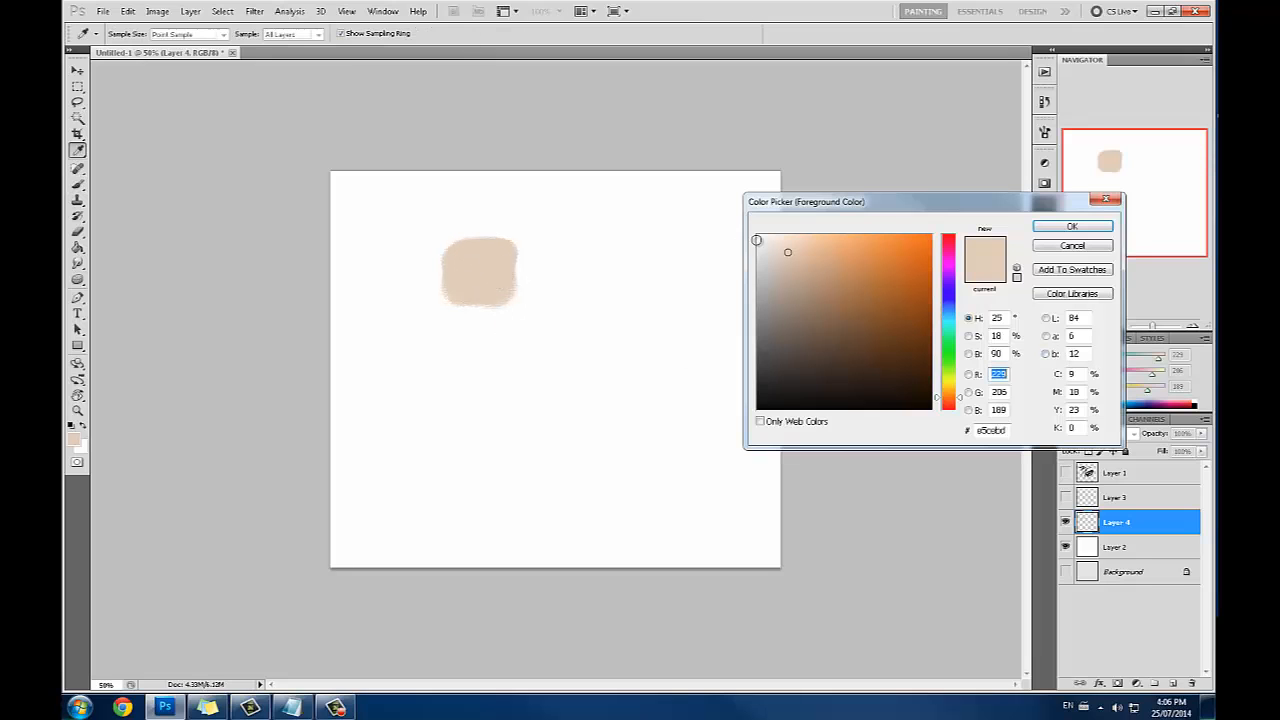
drag(956, 400, 953, 405)
drag(812, 261, 807, 243)
click(1071, 226)
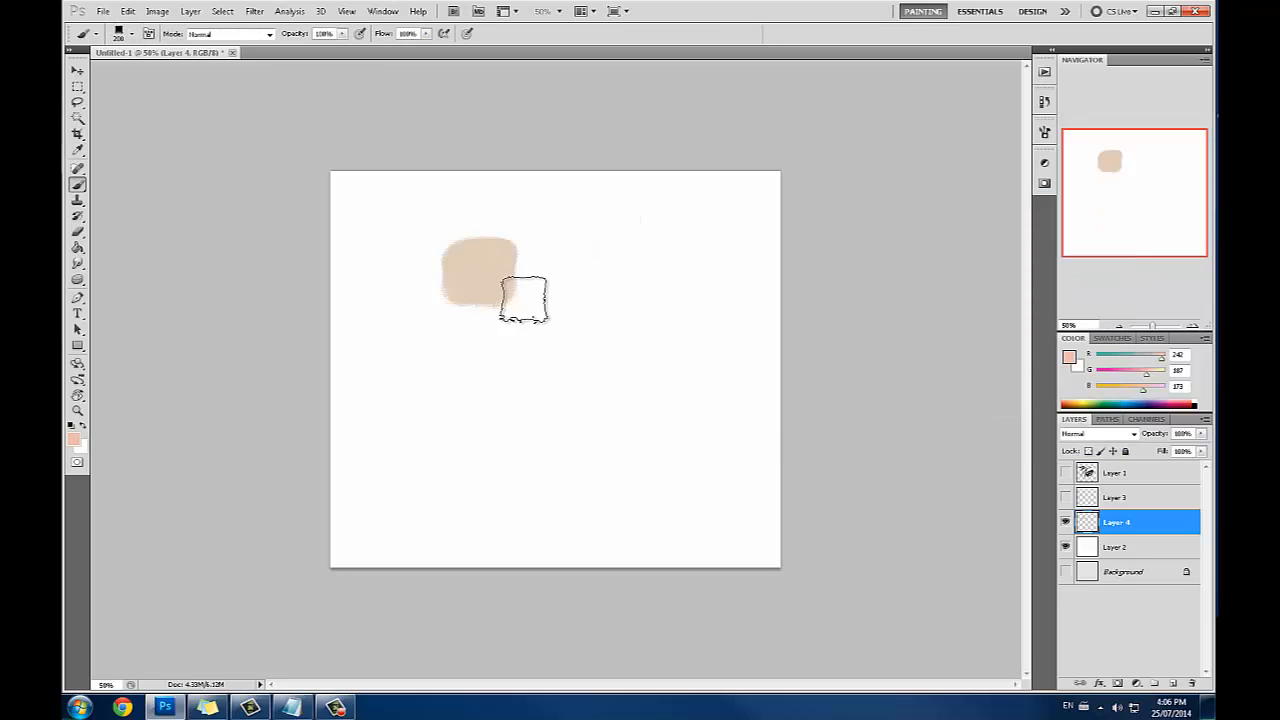
mouse_move(514, 300)
mouse_down()
mouse_move(517, 286)
mouse_move(516, 300)
mouse_up()
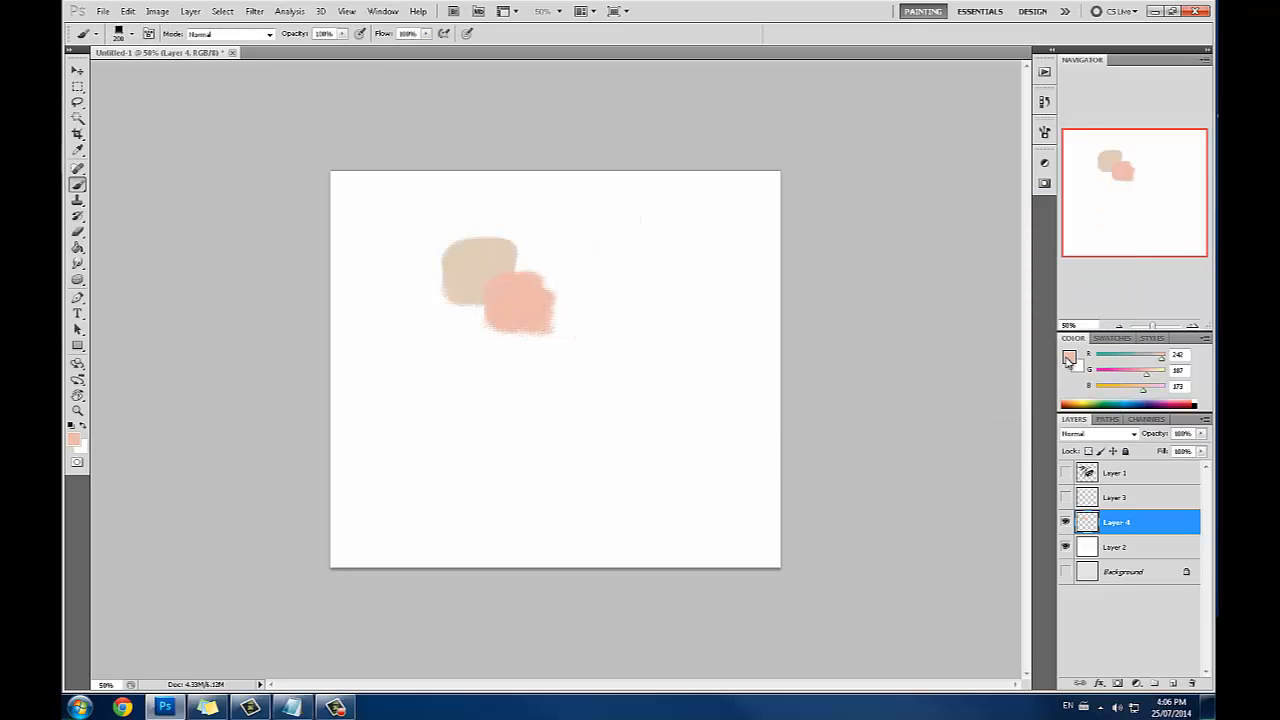
Set the foreground color to brown, RGB 157, 110, 97, and paint a separate patch right of the canvas center
click(1068, 356)
click(799, 263)
mouse_move(799, 263)
mouse_down()
mouse_move(828, 296)
mouse_move(831, 278)
mouse_move(843, 288)
mouse_move(811, 312)
mouse_move(823, 301)
mouse_up()
click(1069, 227)
key(b)
mouse_move(700, 355)
mouse_down()
mouse_move(663, 366)
mouse_move(680, 405)
mouse_up()
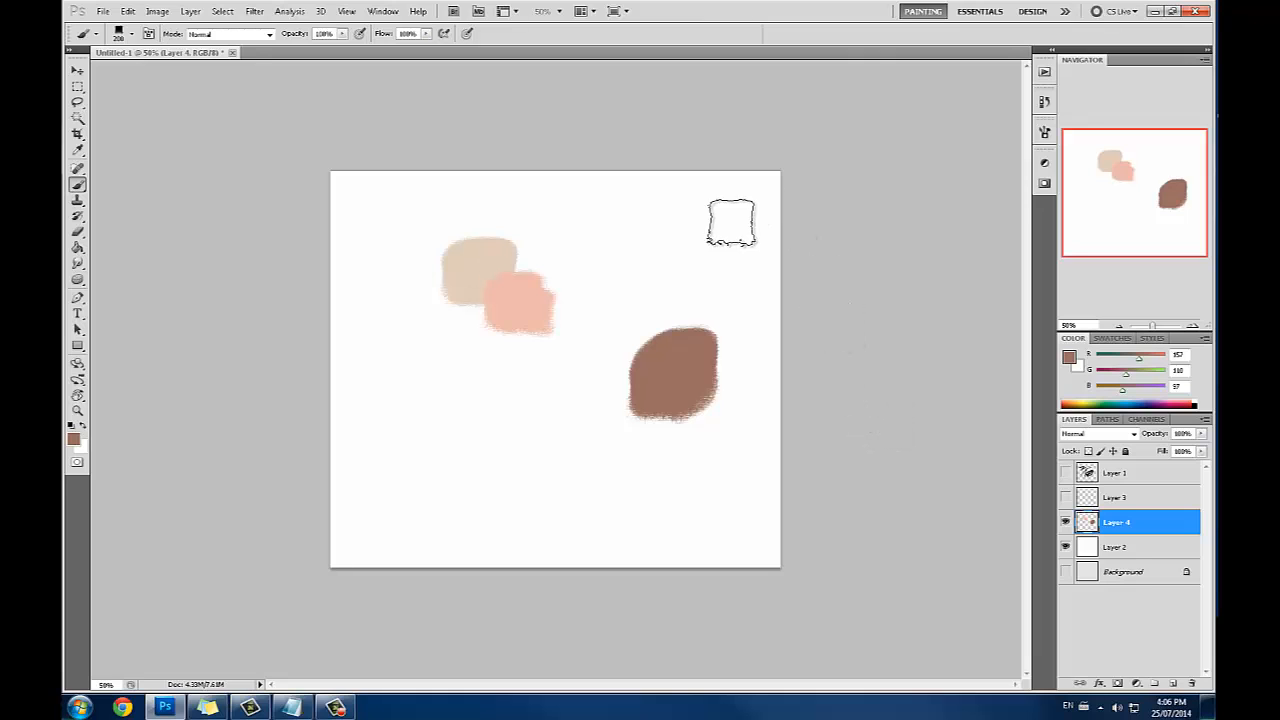
Try two brown brush strokes across the canvas's upper right area, undoing each one
drag(631, 212, 778, 226)
key(ctrl+z)
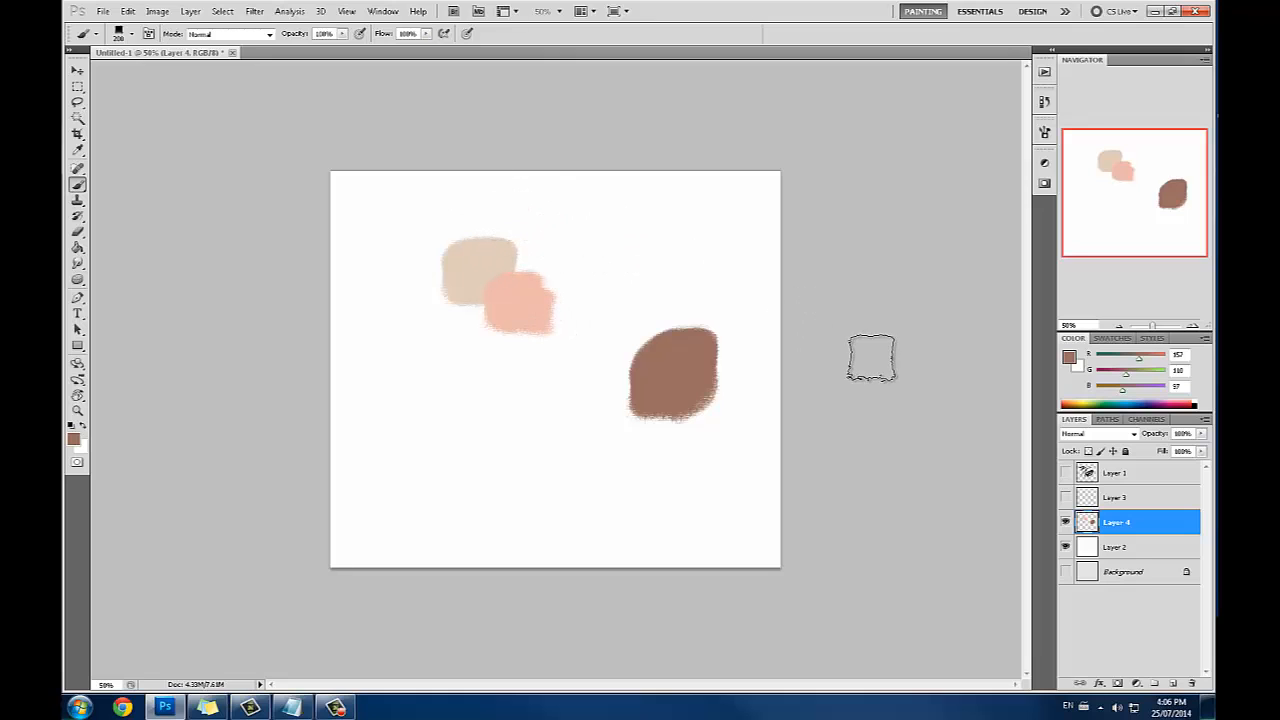
mouse_move(674, 229)
mouse_down()
mouse_move(737, 219)
mouse_move(780, 291)
mouse_up()
key(ctrl+z)
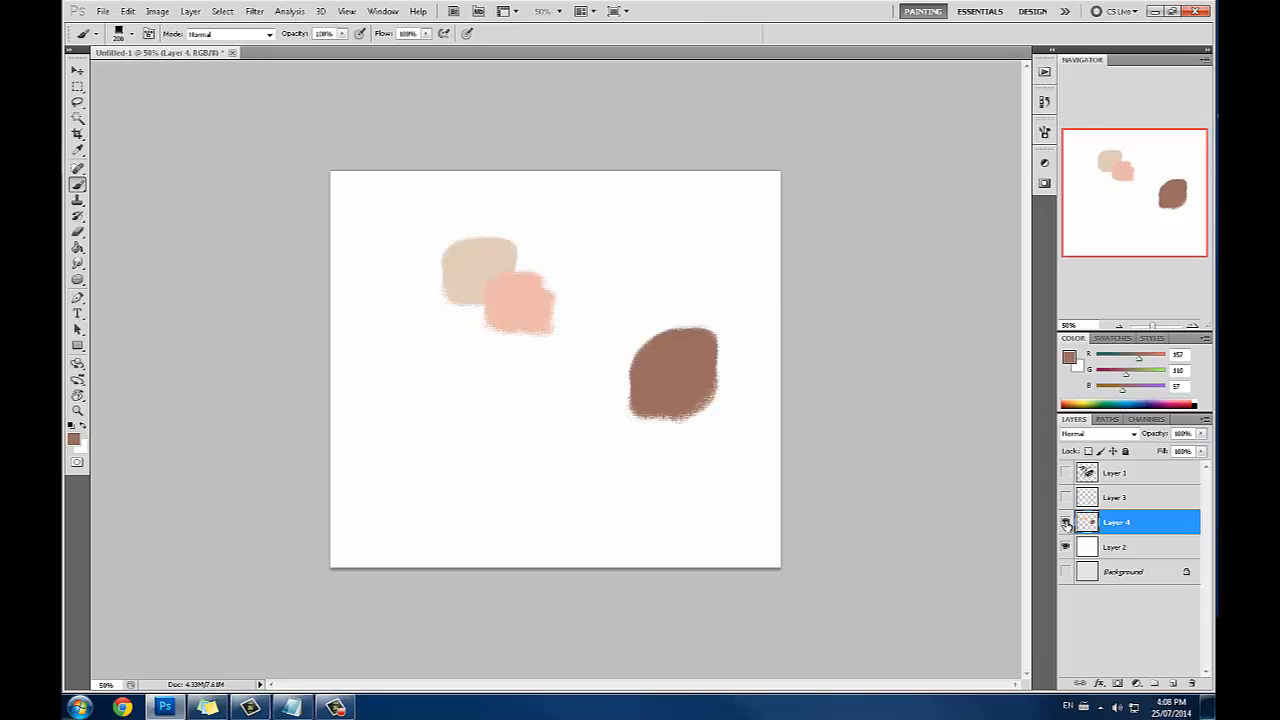
Show the Layer 4 patches over the grey Background with the white Layer 2 hidden, and make Layer 4 active
click(1065, 522)
click(1065, 547)
click(1105, 547)
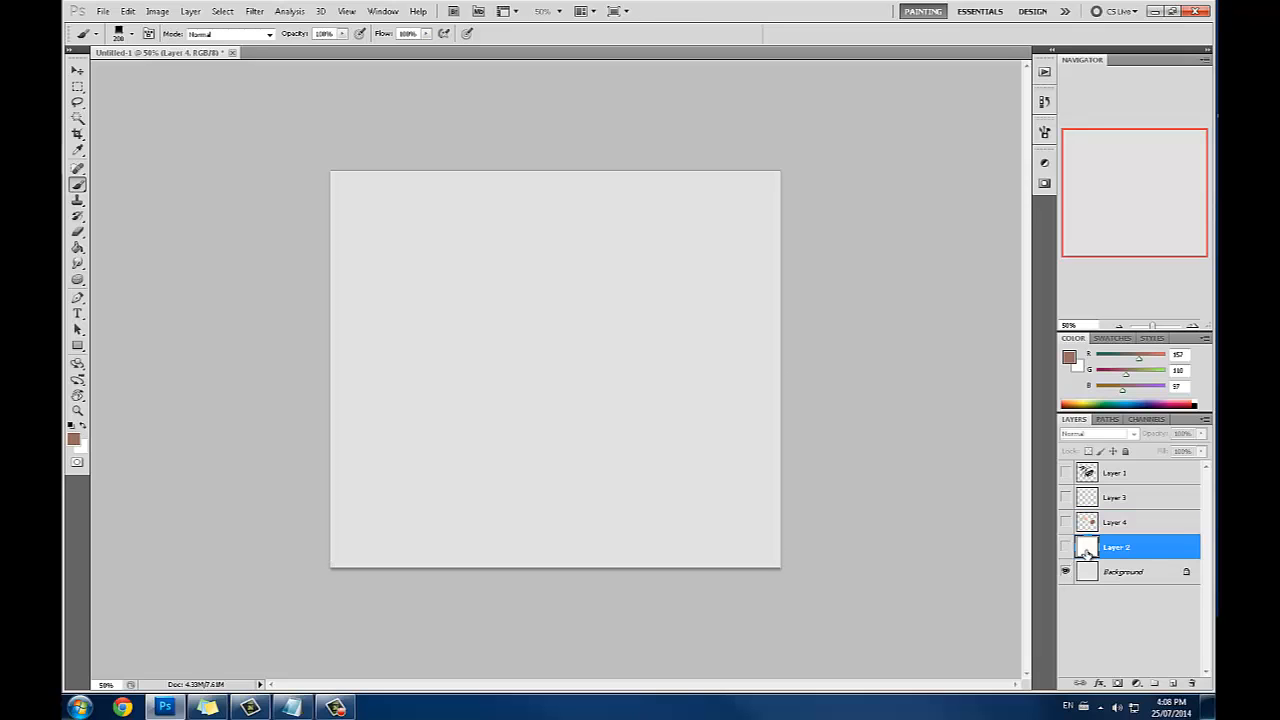
click(1065, 571)
click(1065, 547)
click(1065, 522)
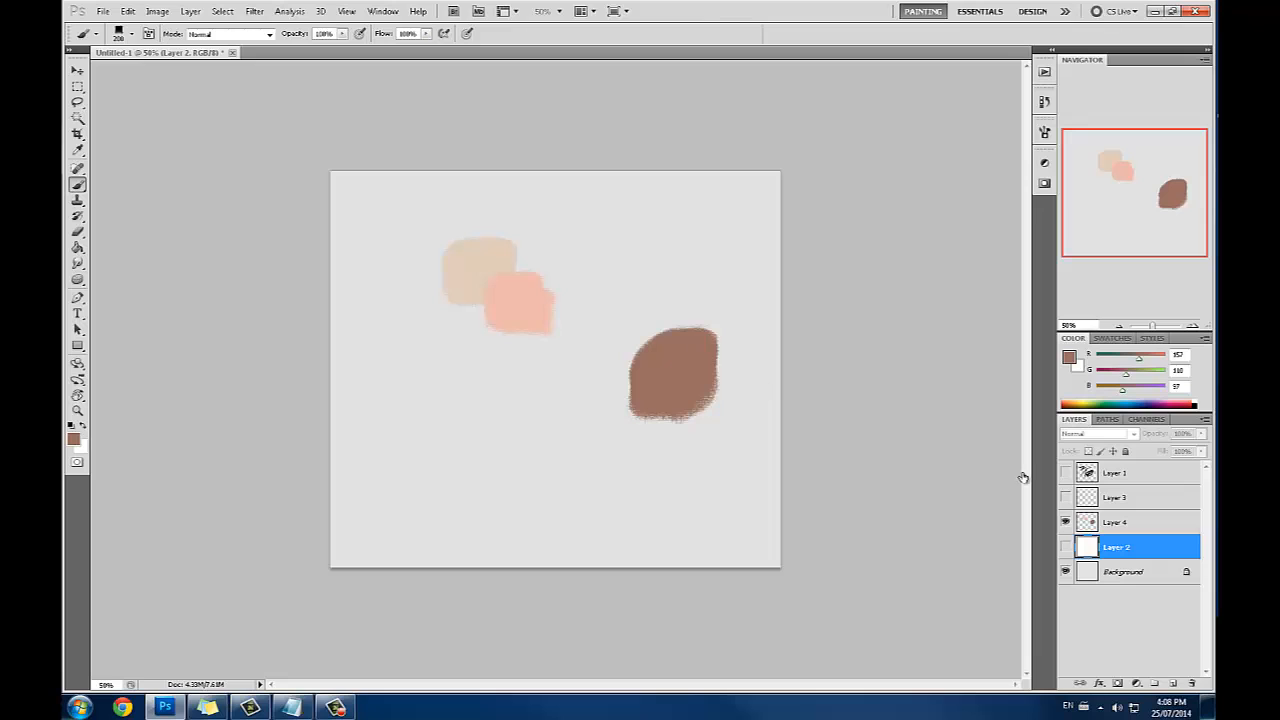
click(1139, 524)
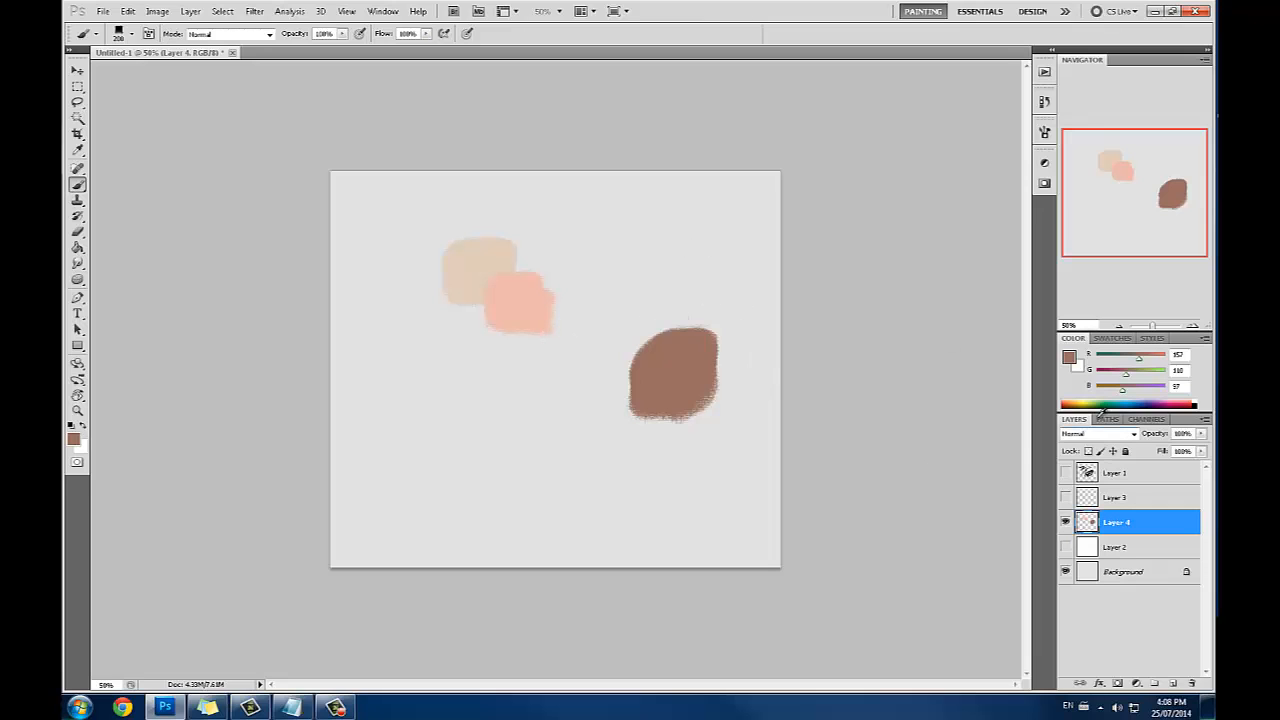
click(1069, 357)
drag(797, 320, 804, 290)
click(1070, 227)
key(e)
mouse_move(686, 326)
mouse_down()
mouse_move(627, 409)
mouse_move(712, 284)
mouse_move(610, 394)
mouse_move(690, 302)
mouse_move(628, 411)
mouse_move(749, 289)
mouse_move(655, 414)
mouse_move(734, 334)
mouse_move(675, 404)
mouse_move(684, 413)
mouse_move(741, 355)
mouse_move(726, 383)
mouse_move(625, 434)
mouse_up()
click(1068, 357)
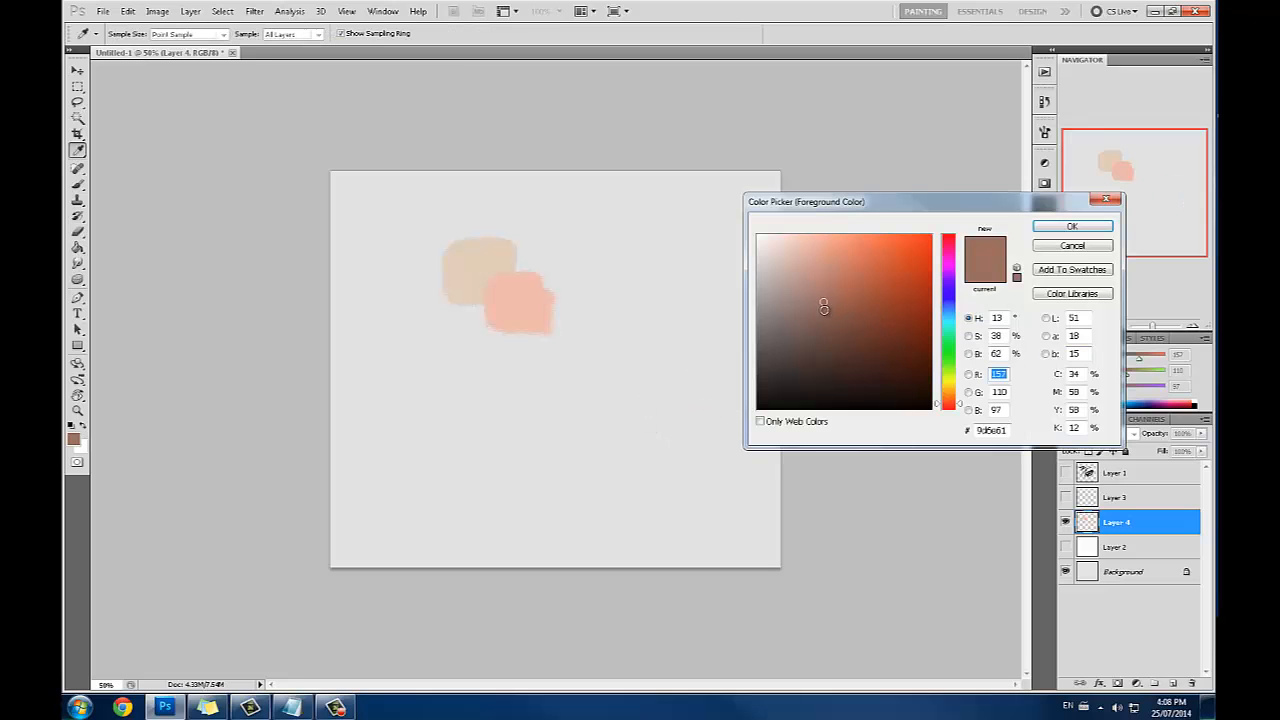
click(849, 307)
mouse_move(849, 307)
mouse_down()
mouse_move(740, 294)
mouse_move(806, 287)
mouse_move(857, 345)
mouse_move(814, 359)
mouse_move(838, 362)
mouse_up()
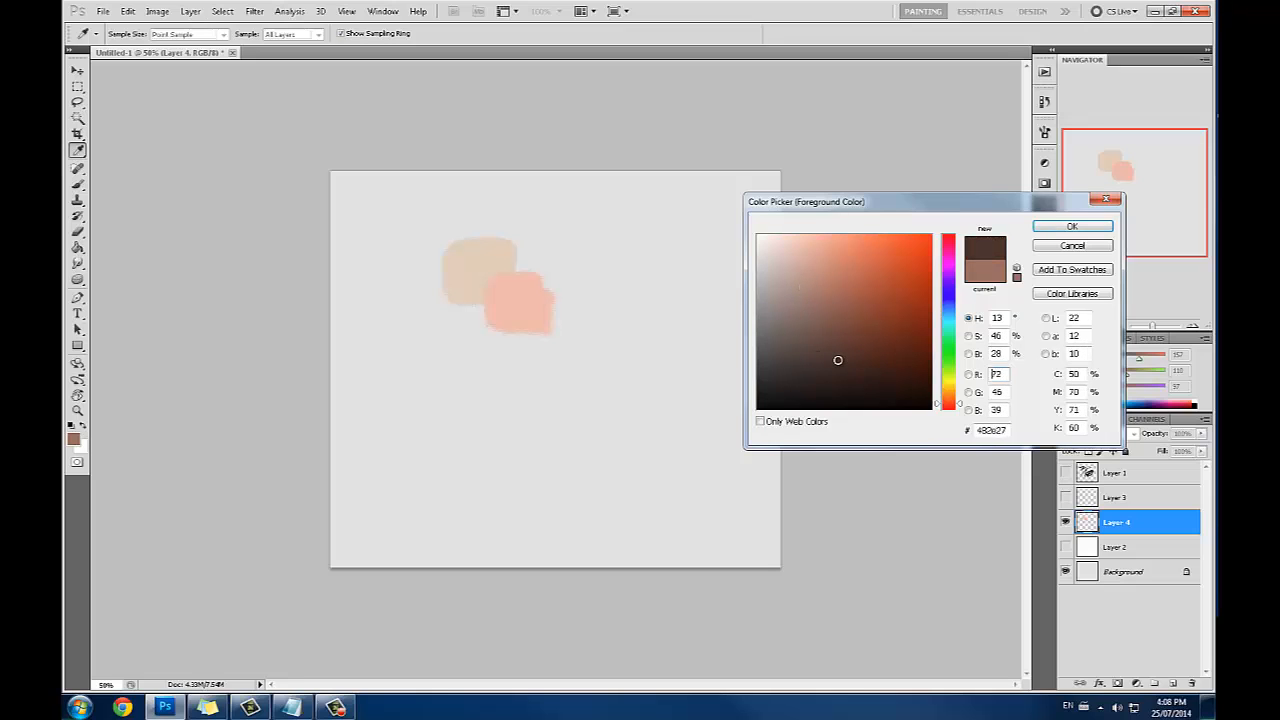
click(1061, 248)
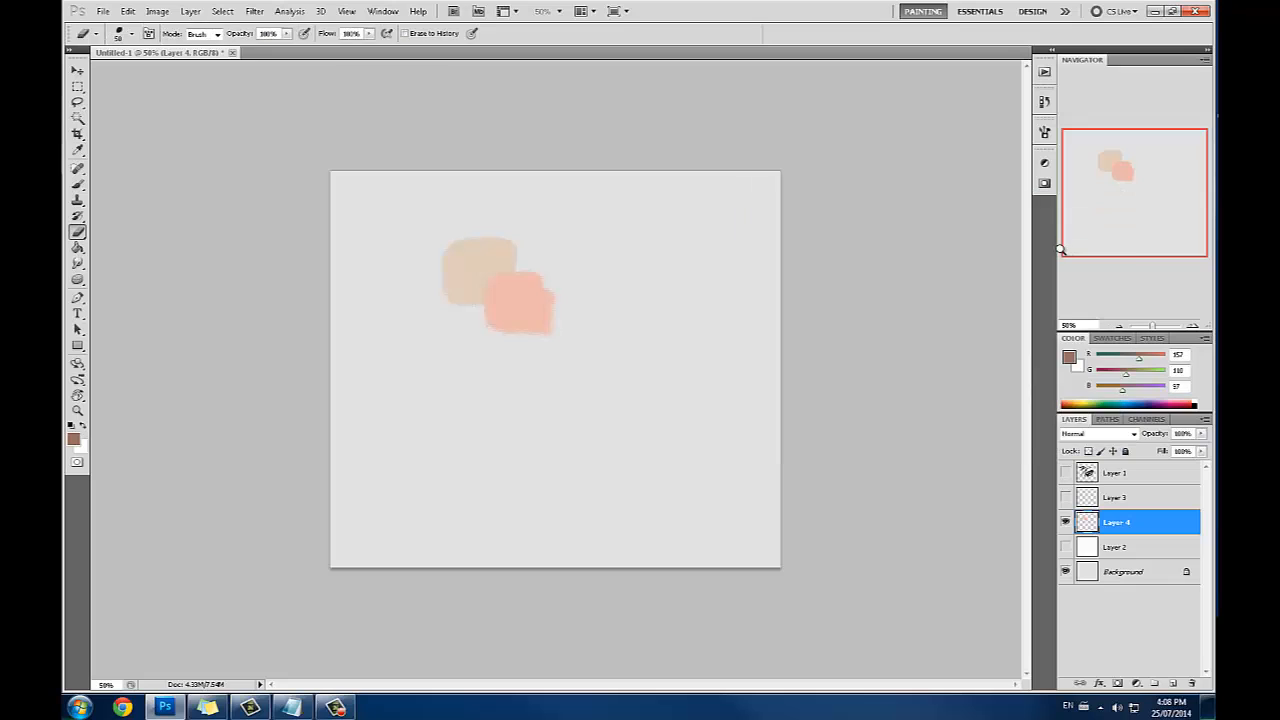
key(ctrl+z)
Paint a large dark brown patch, RGB 84, 63, 57, overlapping the brown patch's lower edge, and reduce the brush size
click(1072, 360)
mouse_move(837, 374)
mouse_down()
mouse_move(804, 360)
mouse_move(812, 351)
mouse_up()
click(1072, 226)
key(b)
key(])
key(])
key(])
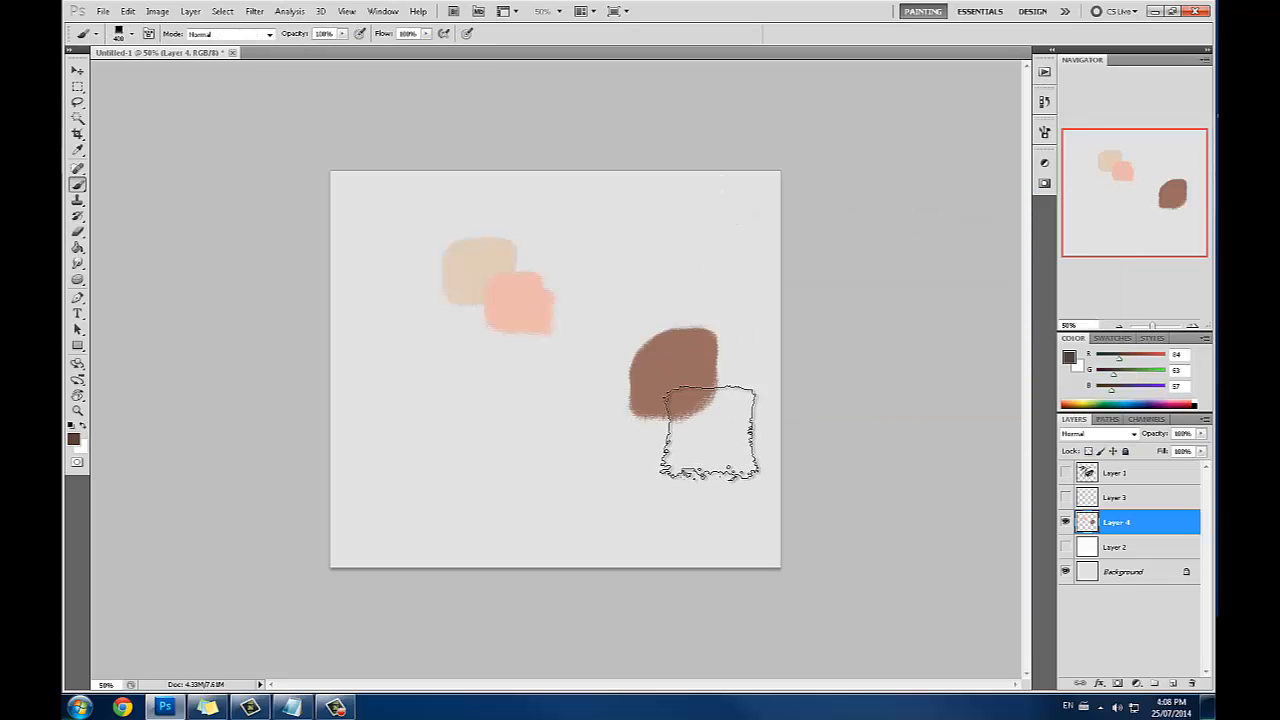
mouse_move(711, 432)
mouse_down()
mouse_move(677, 464)
mouse_move(711, 437)
mouse_up()
key([)
key([)
key([)
key([)
key([)
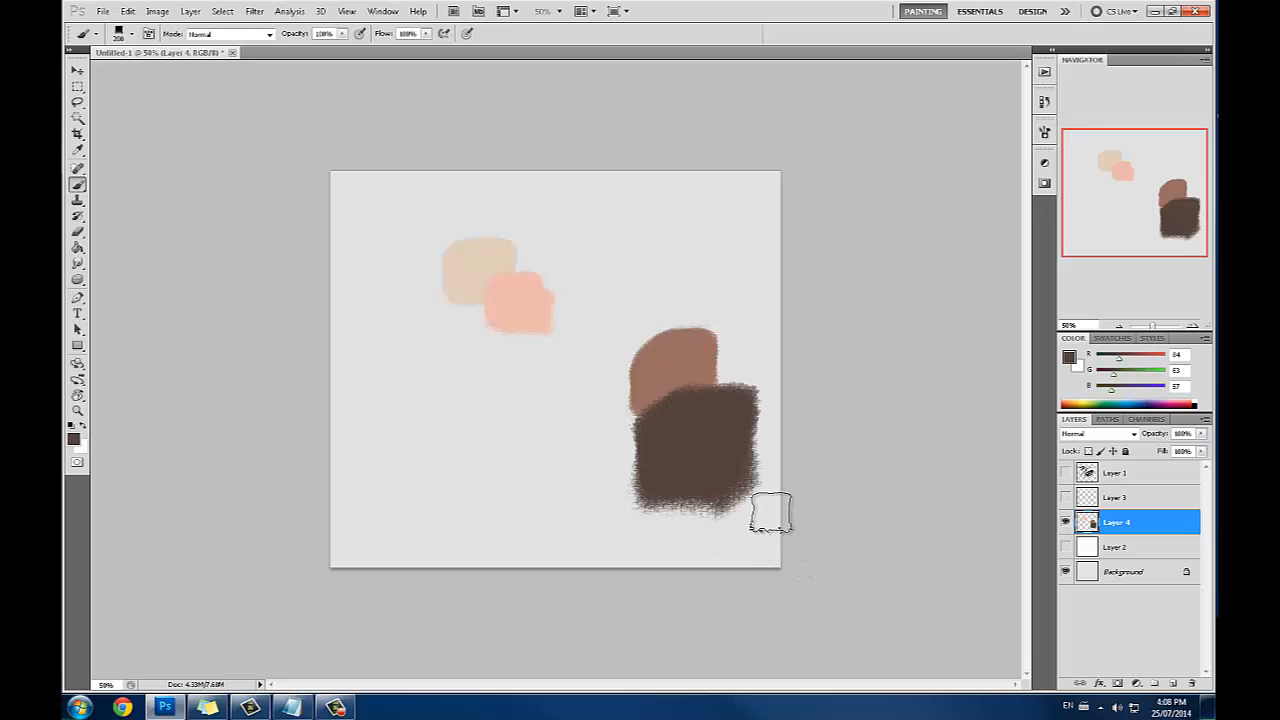
Show the white Layer 2 and toggle Layer 4 off and on to examine the patches against white
click(1065, 547)
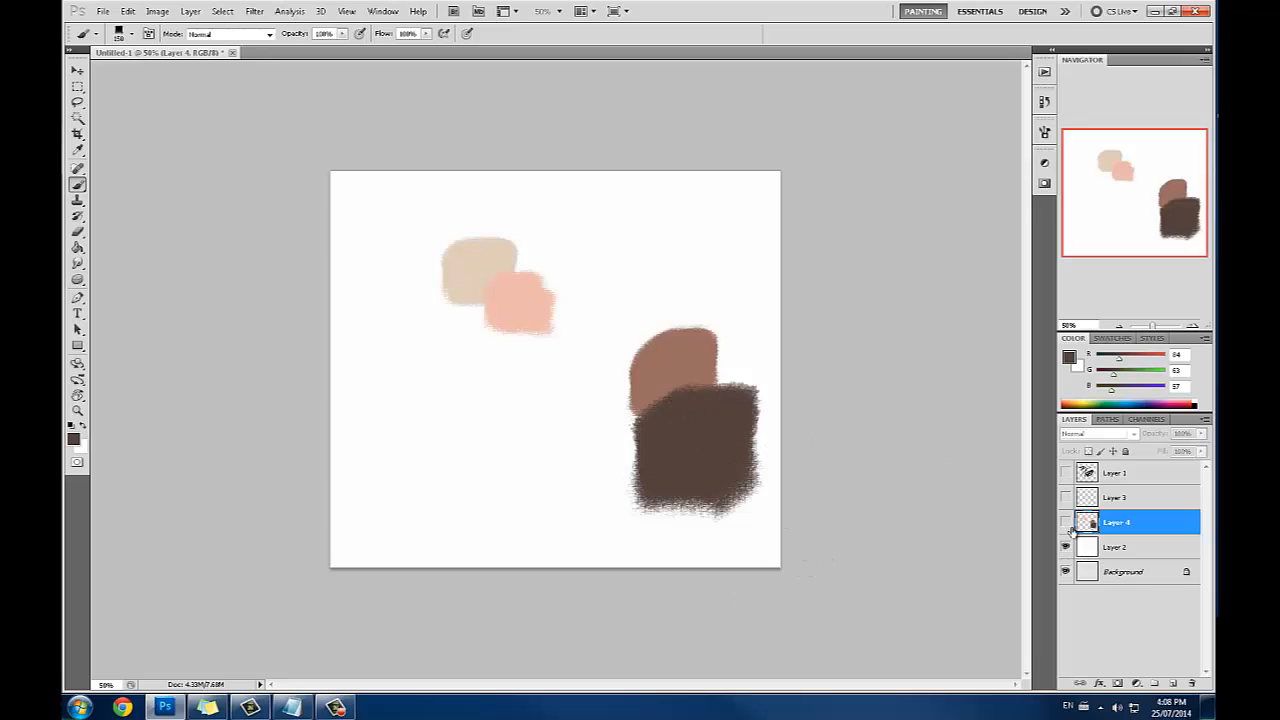
click(1065, 521)
click(1065, 521)
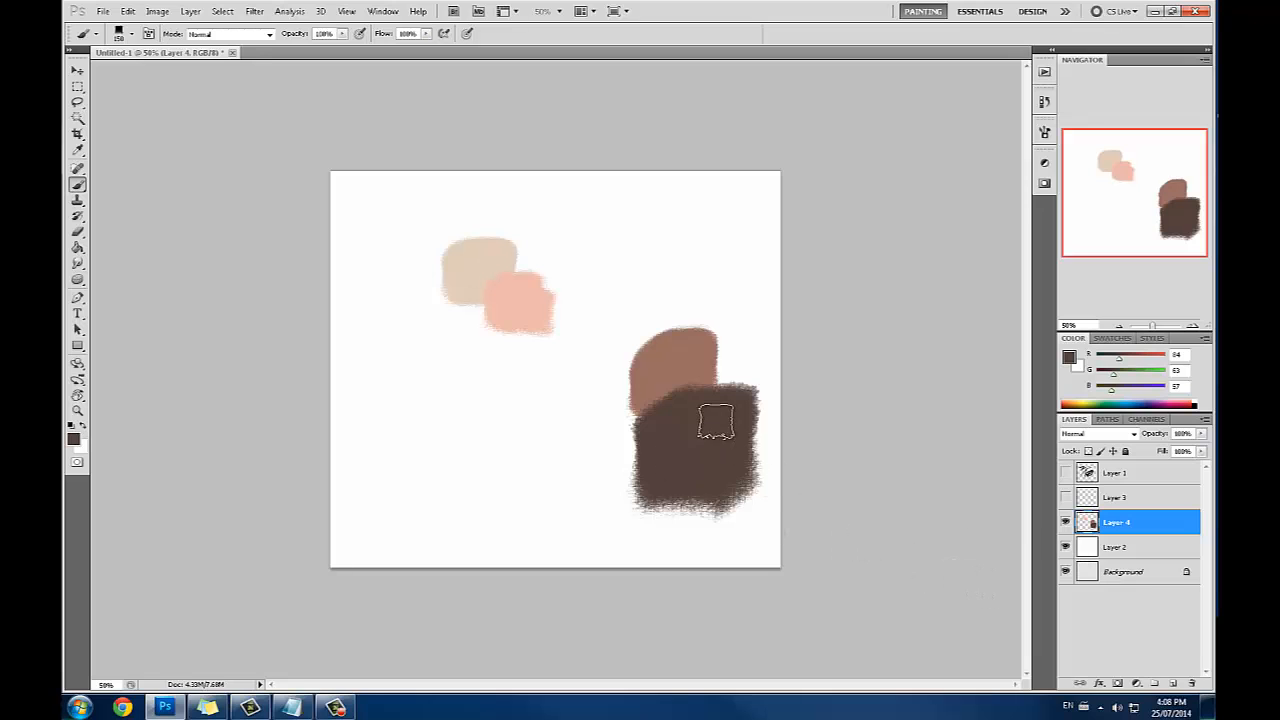
Try a dark brown stroke above the brown patch, undo it, and inspect the foreground color without changing it
mouse_move(703, 229)
mouse_down()
mouse_move(714, 235)
mouse_move(640, 252)
mouse_up()
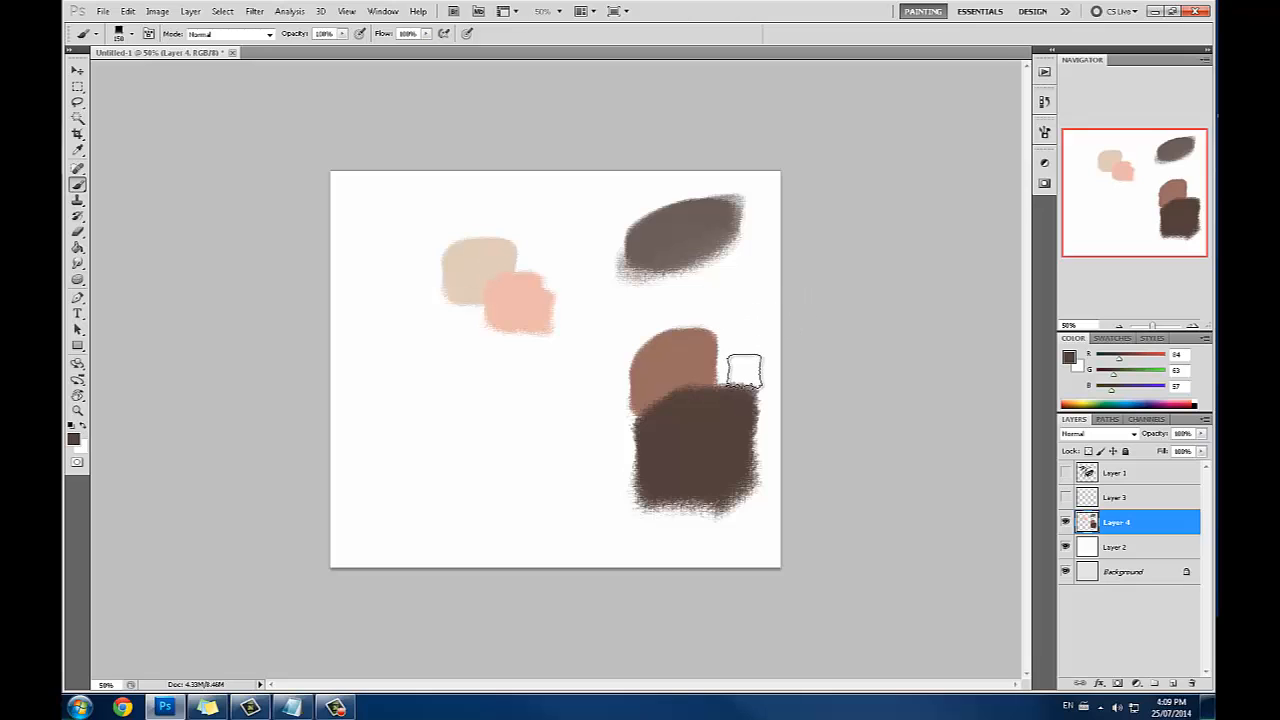
key(ctrl+z)
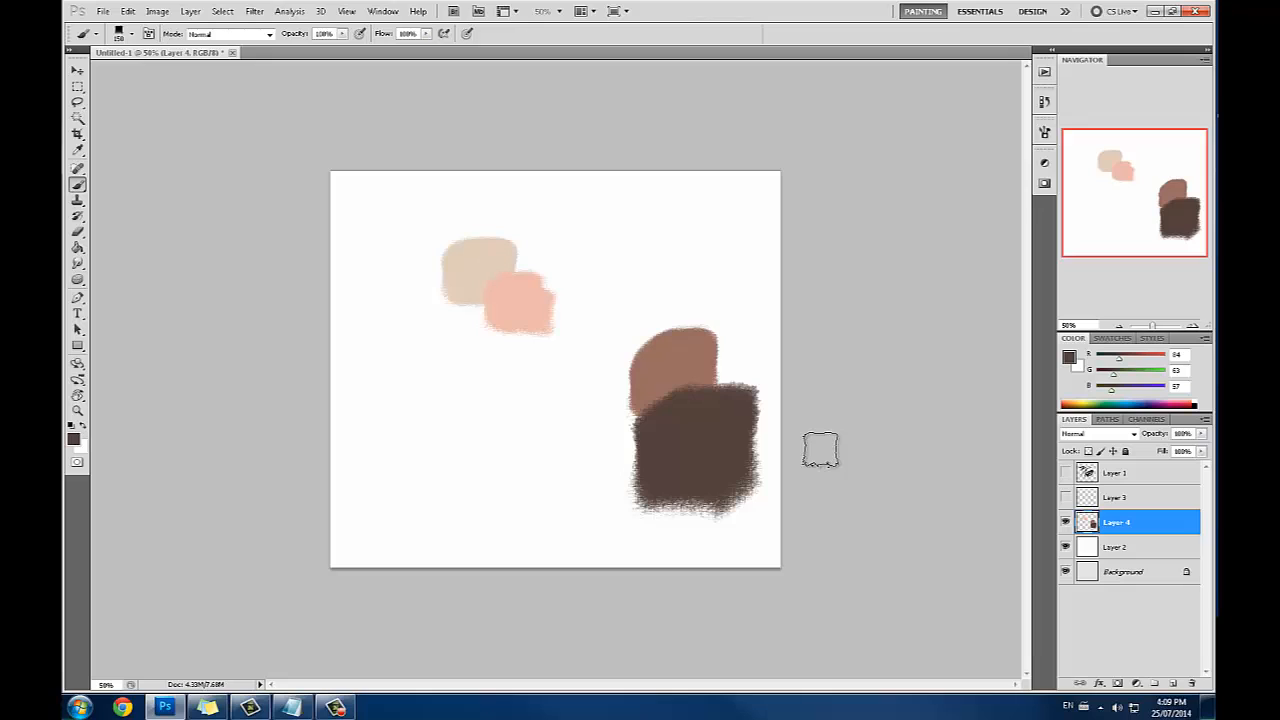
click(1069, 357)
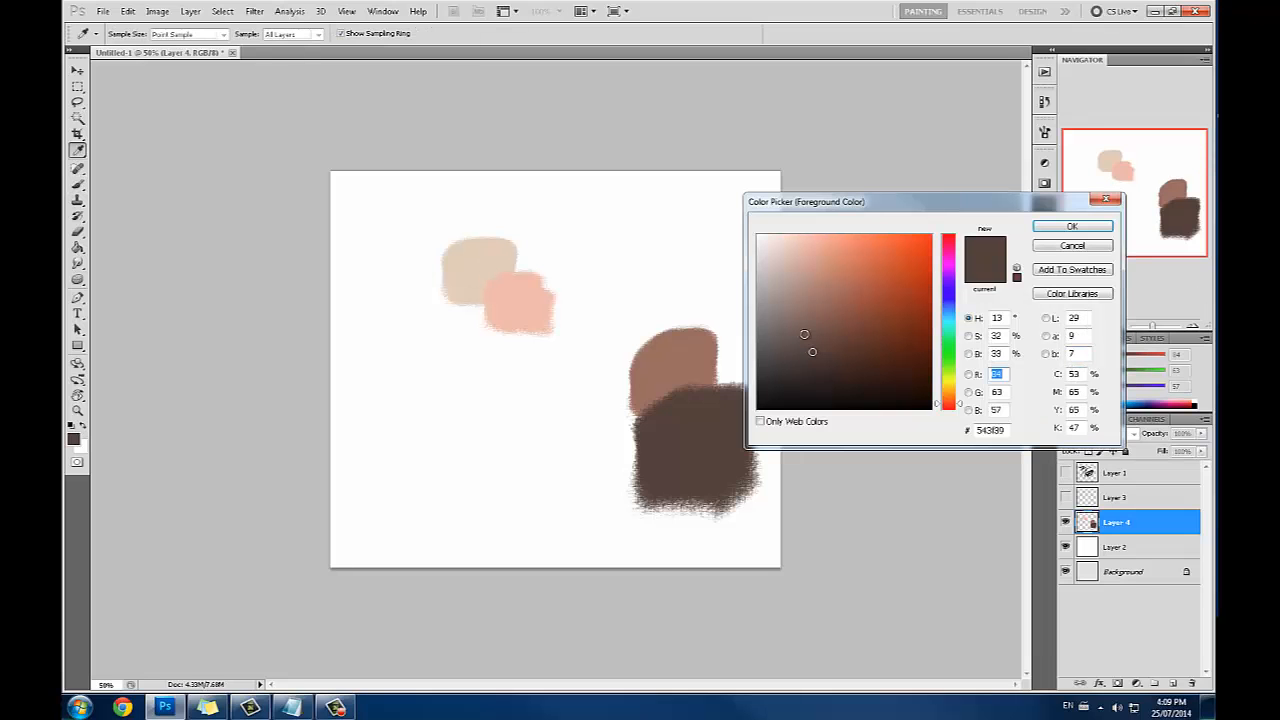
click(1090, 246)
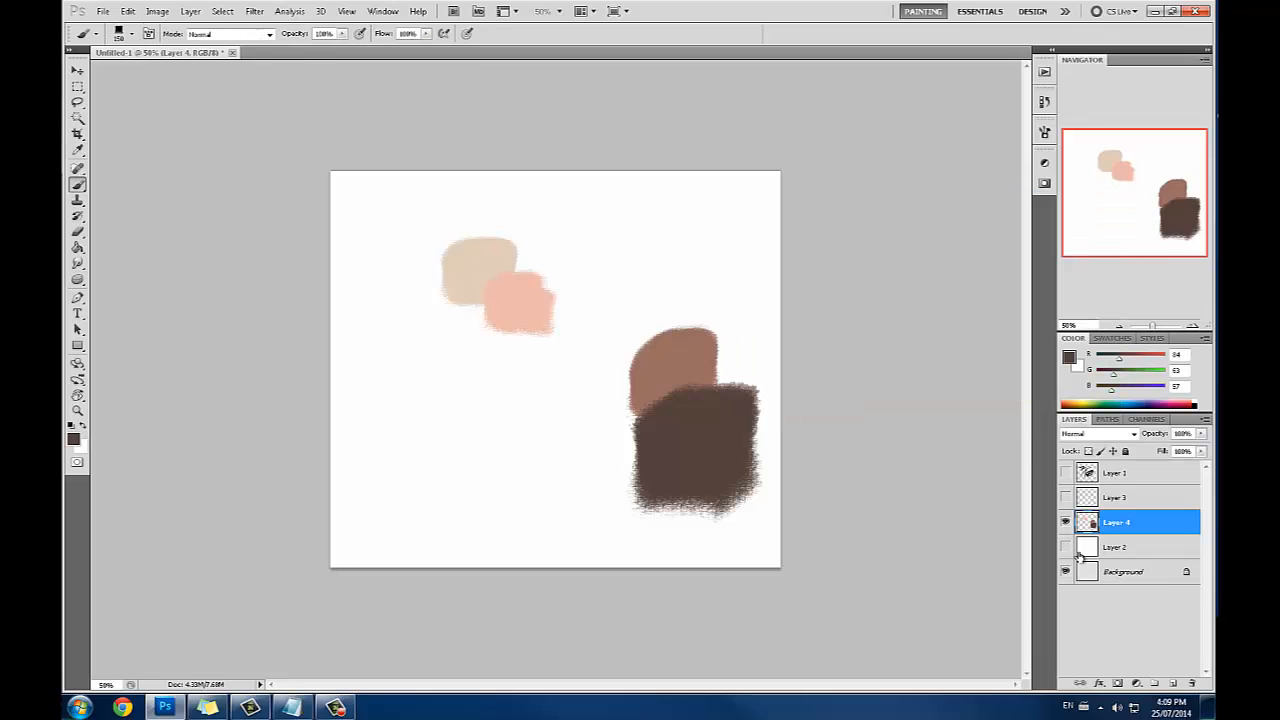
Hide the white Layer 2 and try dark brown strokes directly on the grey Background layer, undoing them
click(1124, 572)
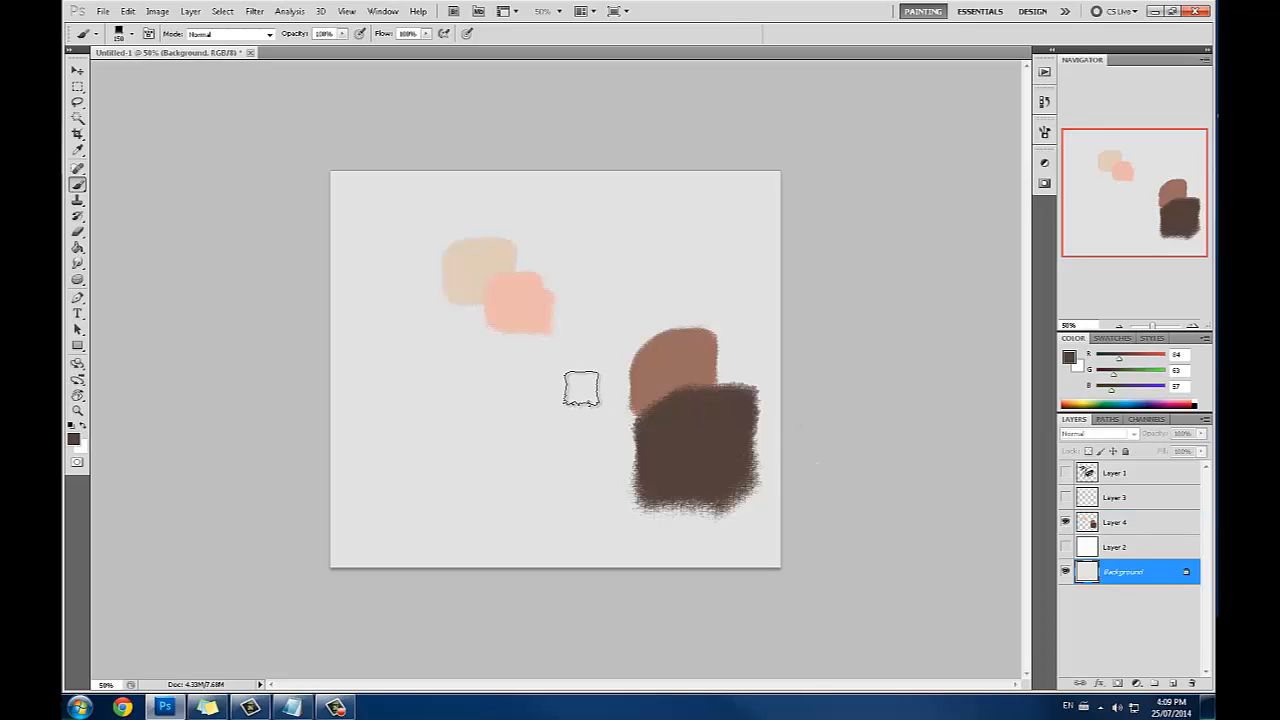
drag(638, 266, 619, 295)
drag(595, 352, 672, 235)
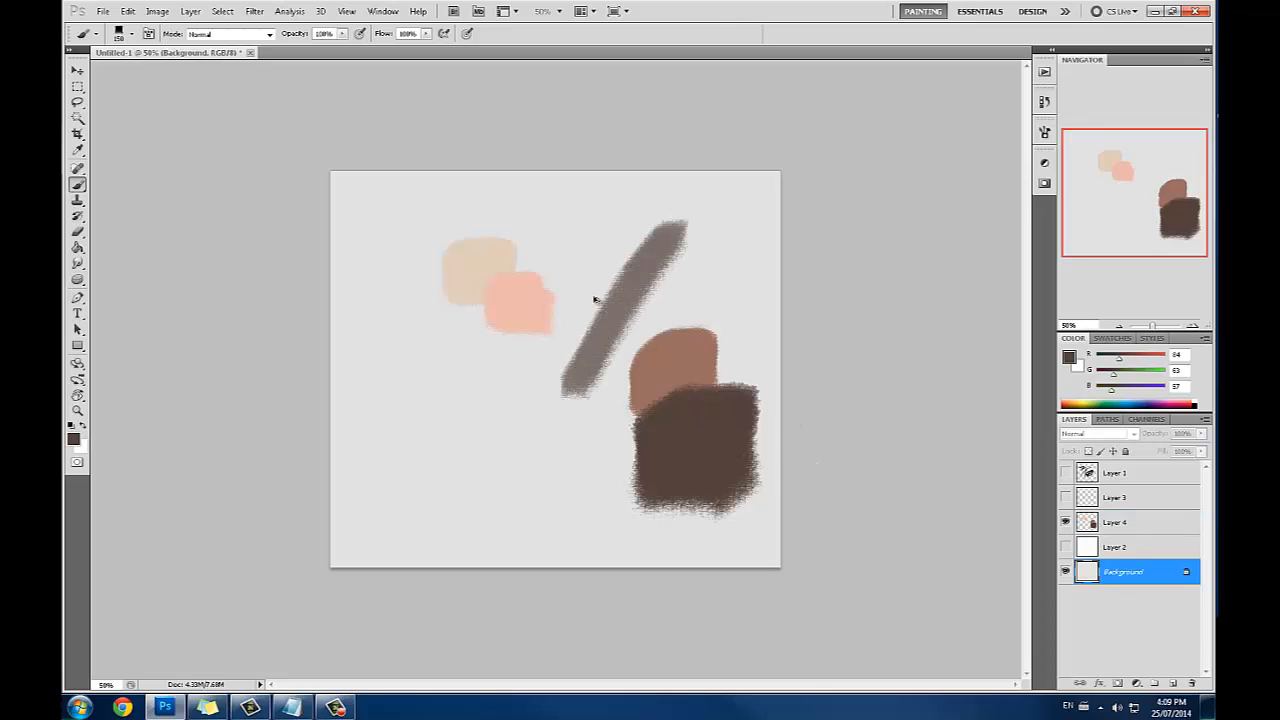
key(ctrl+z)
mouse_move(377, 200)
mouse_down()
mouse_move(385, 232)
mouse_move(388, 202)
mouse_up()
key(ctrl+z)
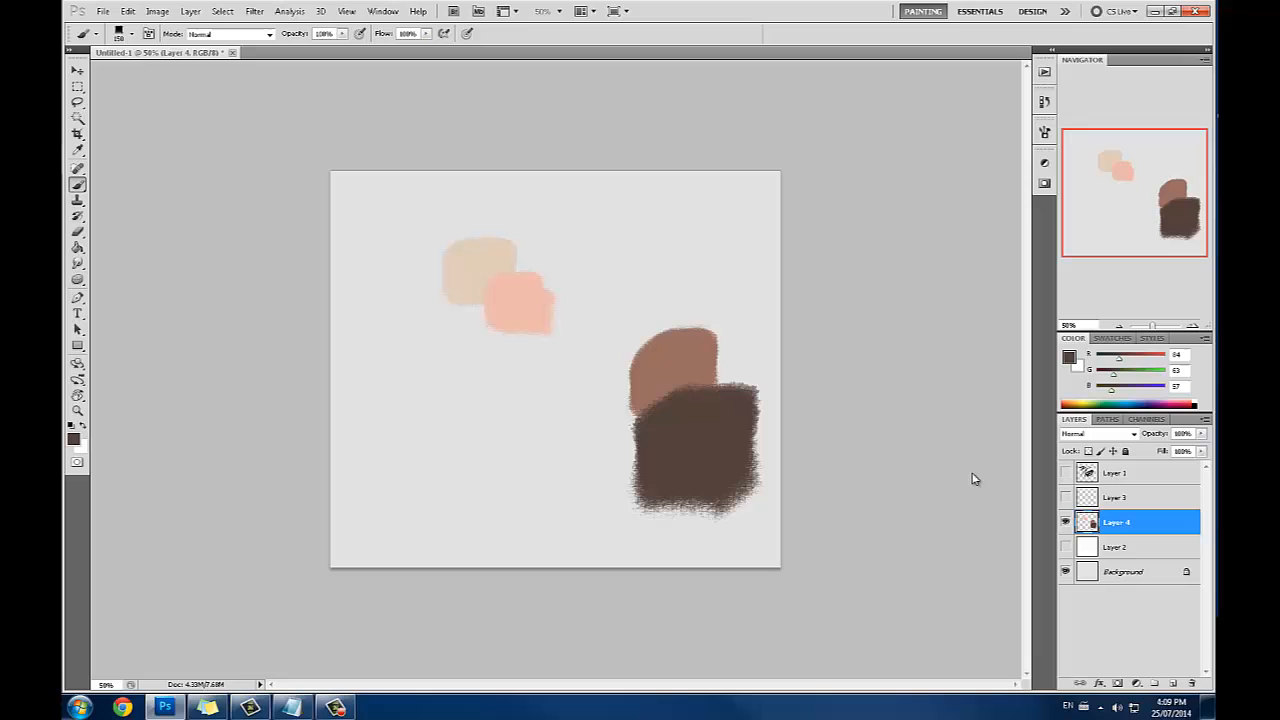
Select the grey Background layer and inspect the foreground color without changing it
click(1105, 575)
click(1066, 572)
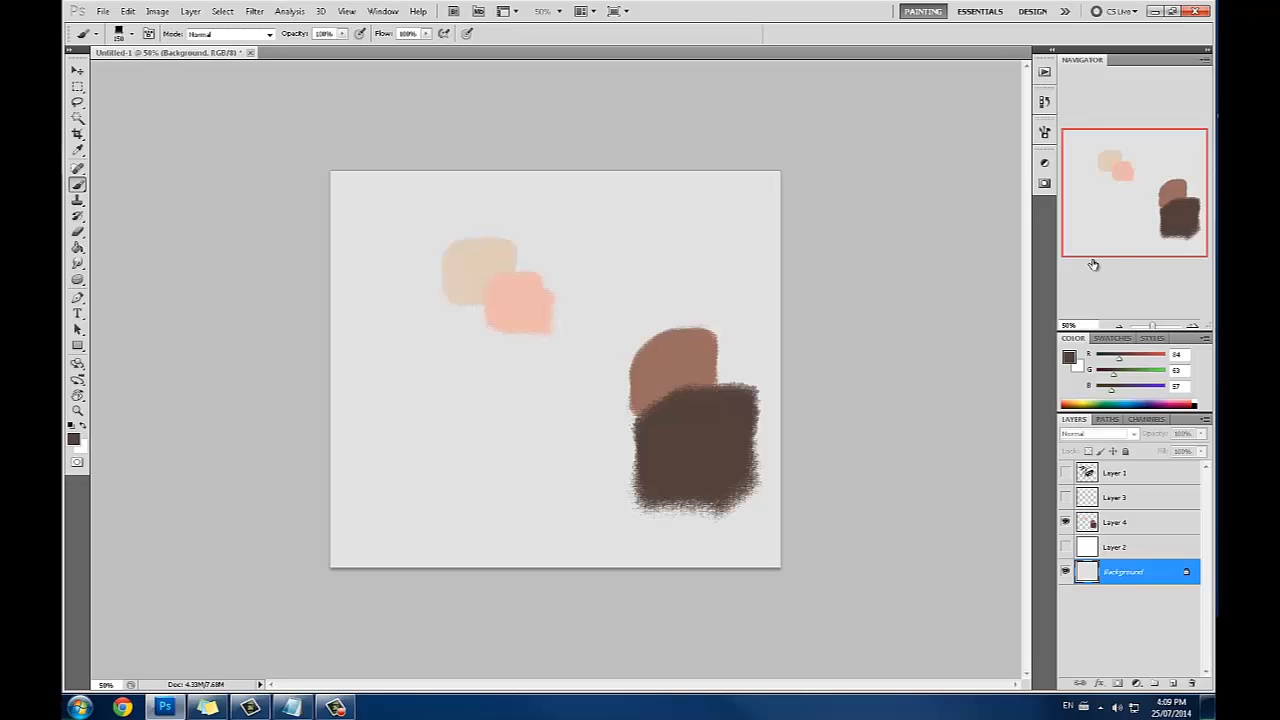
click(1069, 357)
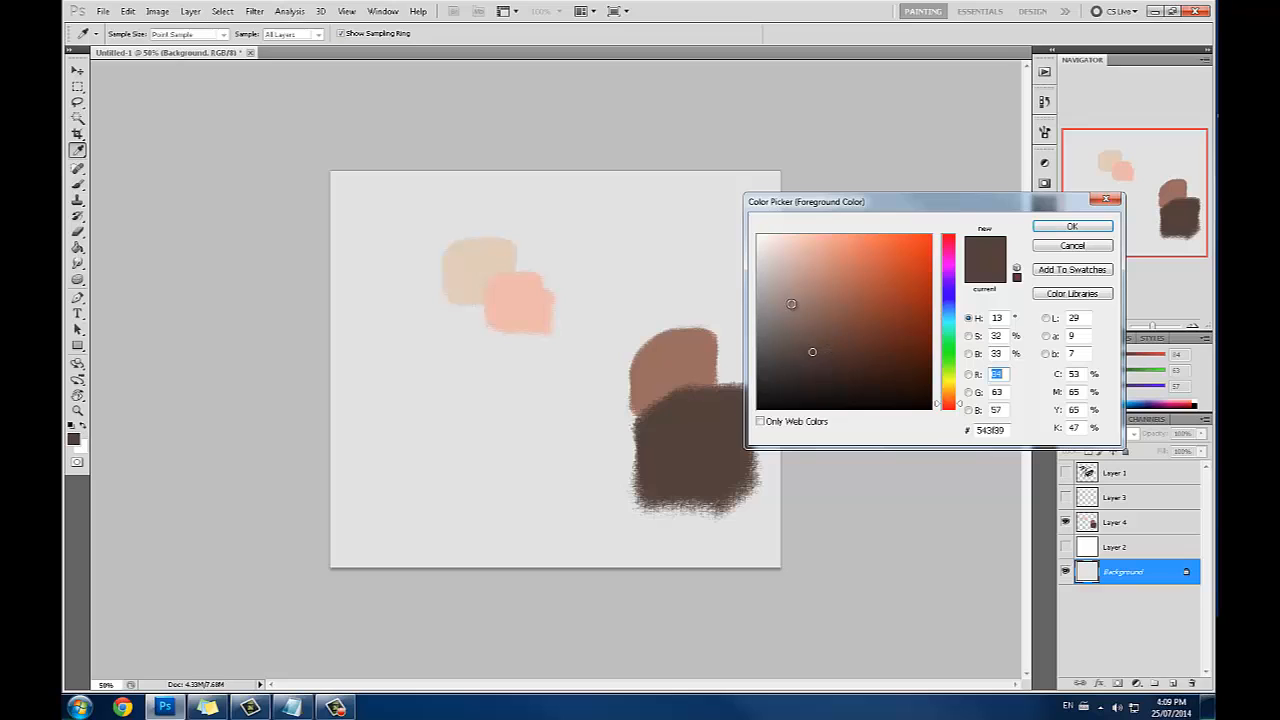
click(1071, 245)
Lasso the brown and dark brown patches, delete them from Layer 4, and deselect
key(l)
mouse_move(705, 286)
mouse_down()
mouse_move(590, 478)
mouse_move(648, 275)
mouse_up()
key(Delete)
click(714, 227)
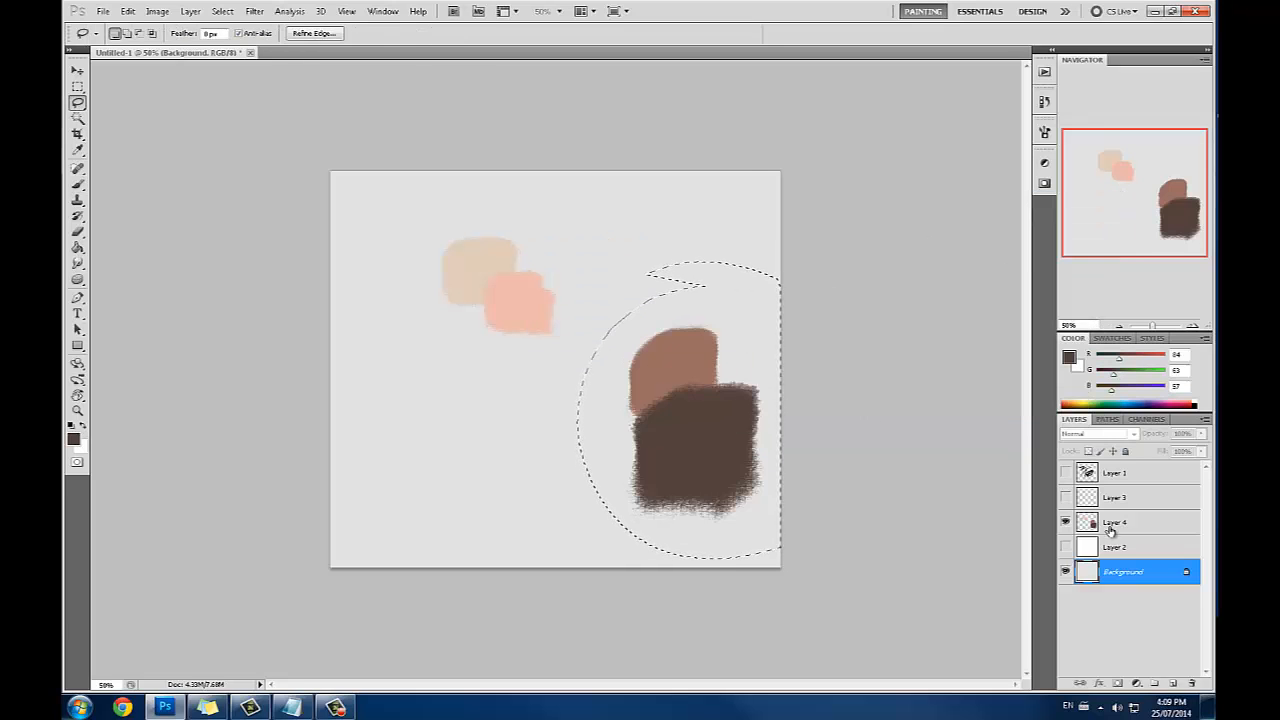
click(1097, 522)
key(Delete)
right_click(731, 293)
click(752, 297)
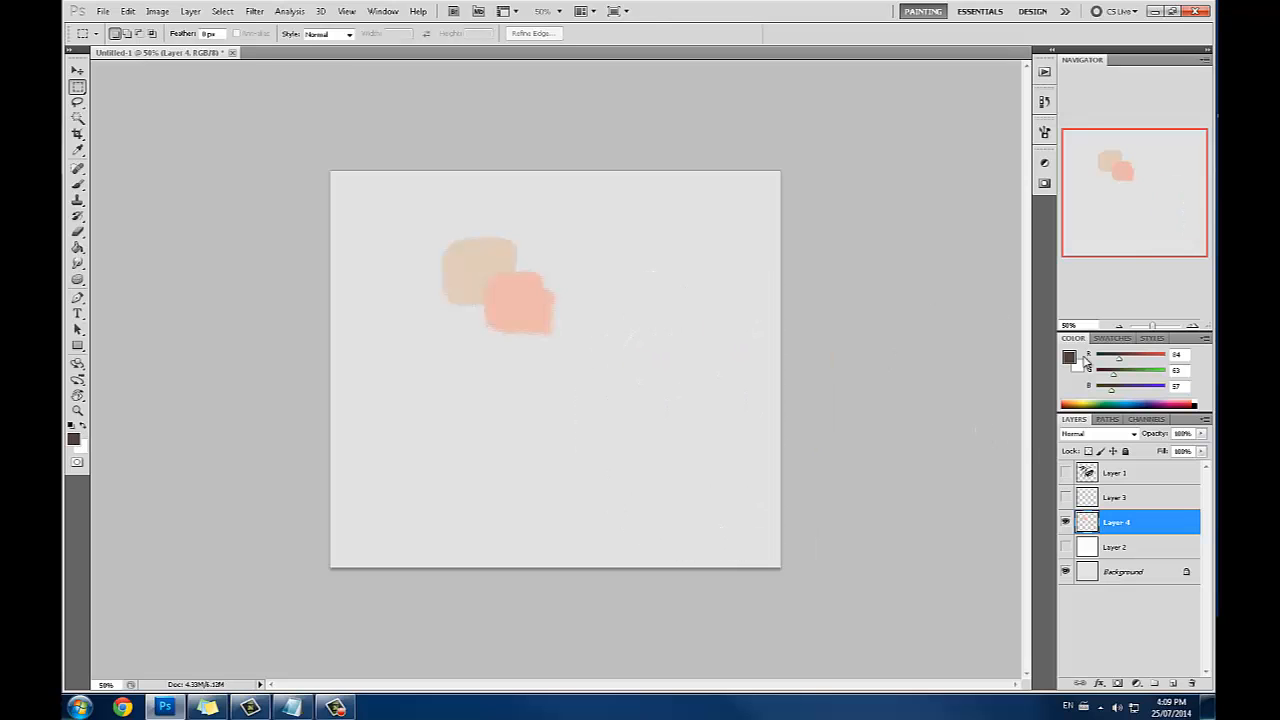
Set the foreground color to muted tan, RGB 197, 170, 156, and paint a round patch below the pink one
click(1069, 357)
drag(791, 327, 806, 283)
drag(948, 405, 949, 403)
drag(794, 279, 797, 274)
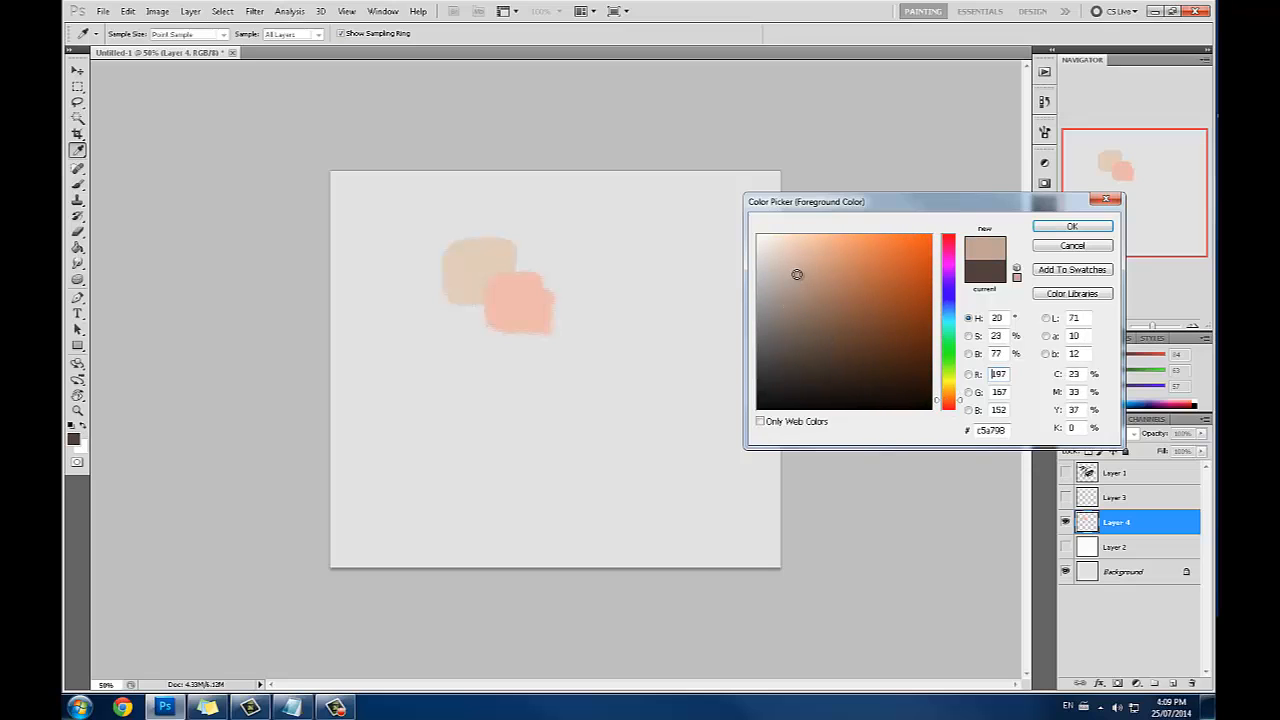
click(1071, 226)
key(b)
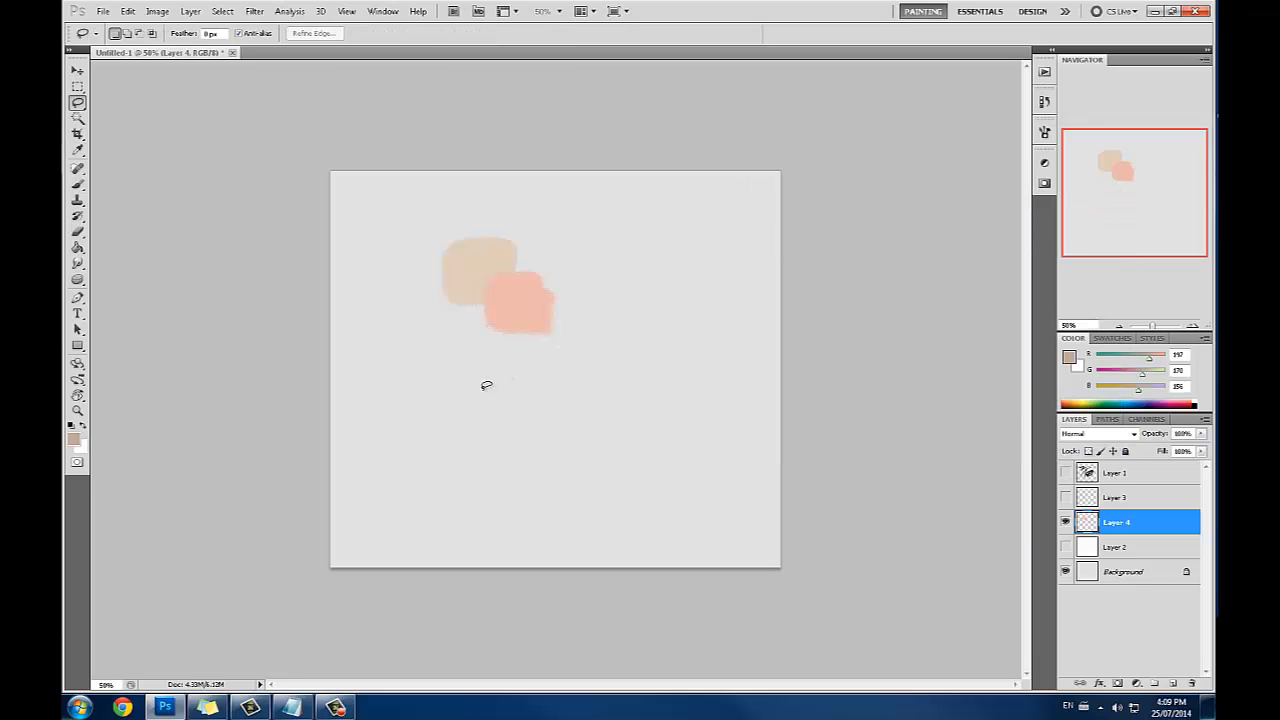
mouse_move(500, 380)
mouse_down()
mouse_move(483, 397)
mouse_move(491, 417)
mouse_move(471, 401)
mouse_up()
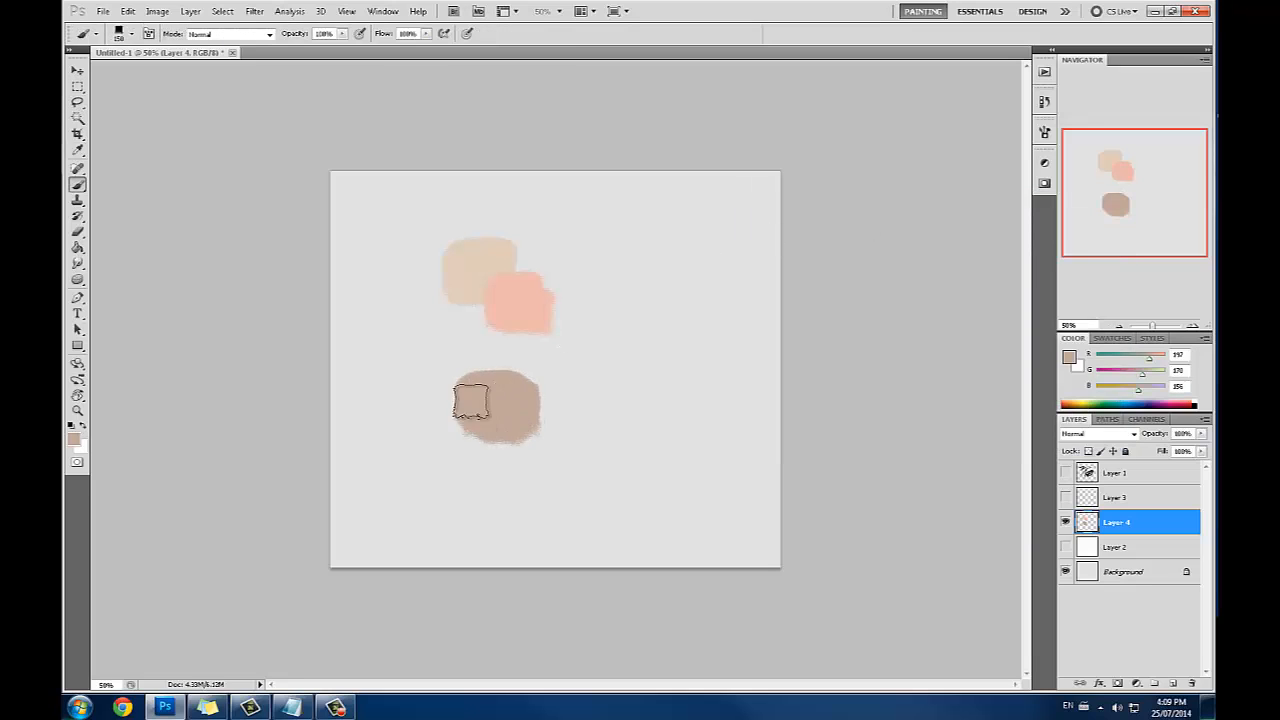
Set the foreground color to reddish brown, RGB 195, 141, 119, and paint a patch overlapping the lower right of the muted tan patch
key(i)
click(1069, 357)
mouse_move(793, 274)
mouse_down()
mouse_move(800, 297)
mouse_move(826, 300)
mouse_move(844, 273)
mouse_move(823, 294)
mouse_move(821, 276)
mouse_up()
click(828, 269)
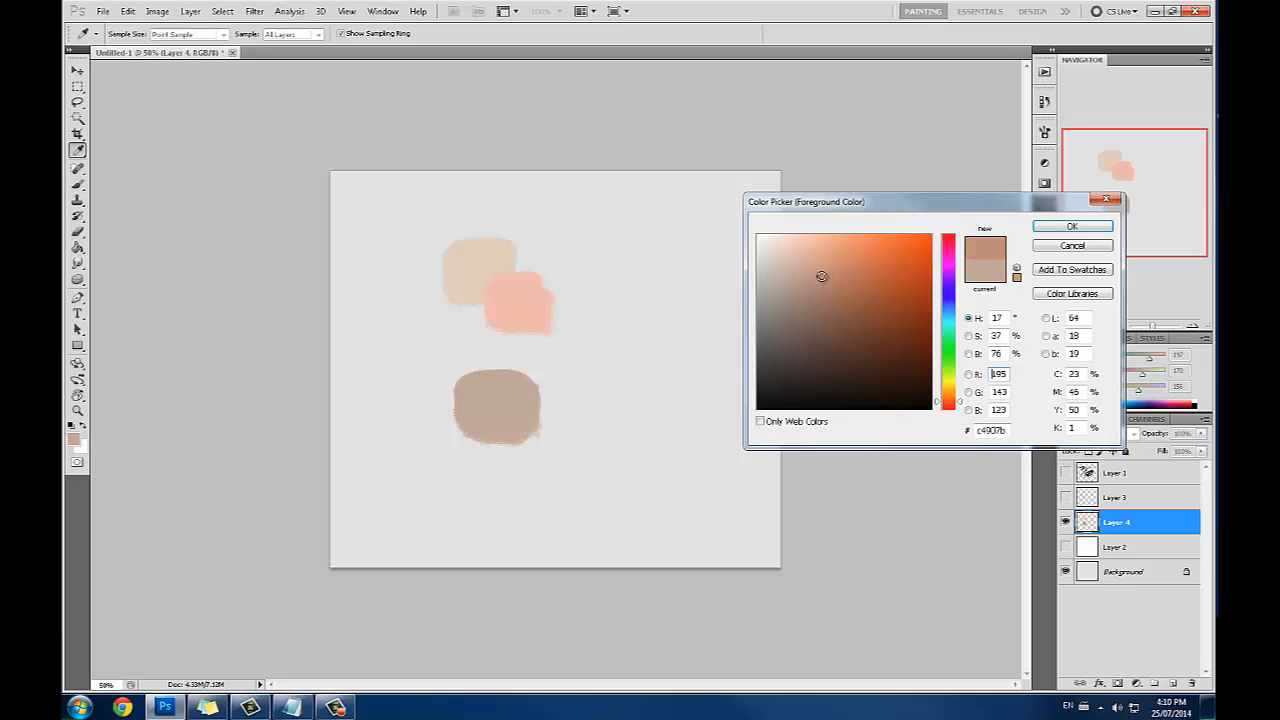
click(1072, 226)
key(b)
mouse_move(560, 417)
mouse_down()
mouse_move(540, 445)
mouse_move(550, 449)
mouse_move(542, 421)
mouse_move(531, 428)
mouse_move(575, 443)
mouse_up()
Repaint the muted tan patch in lighter tan, RGB 209, 176, 152, and extend the reddish brown patch over its edge with its own sampled color
alt+click(501, 398)
click(1069, 357)
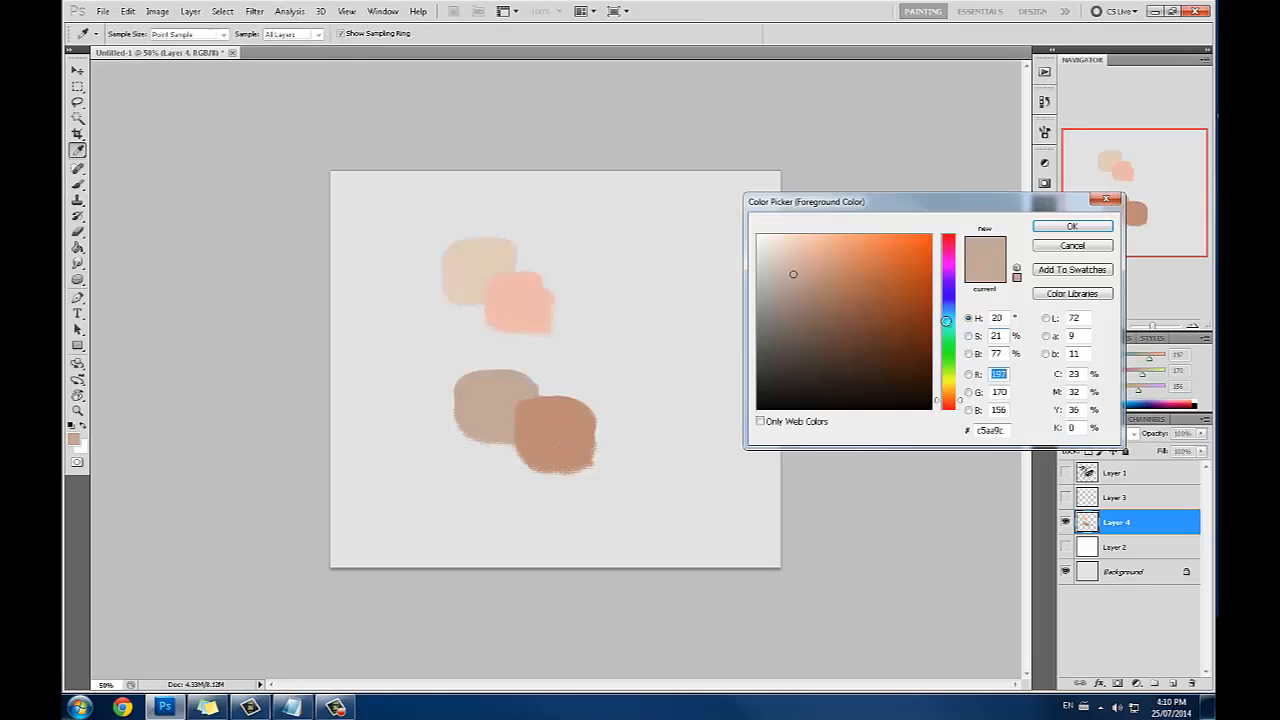
mouse_move(793, 277)
mouse_down()
mouse_move(829, 260)
mouse_move(792, 268)
mouse_move(810, 267)
mouse_up()
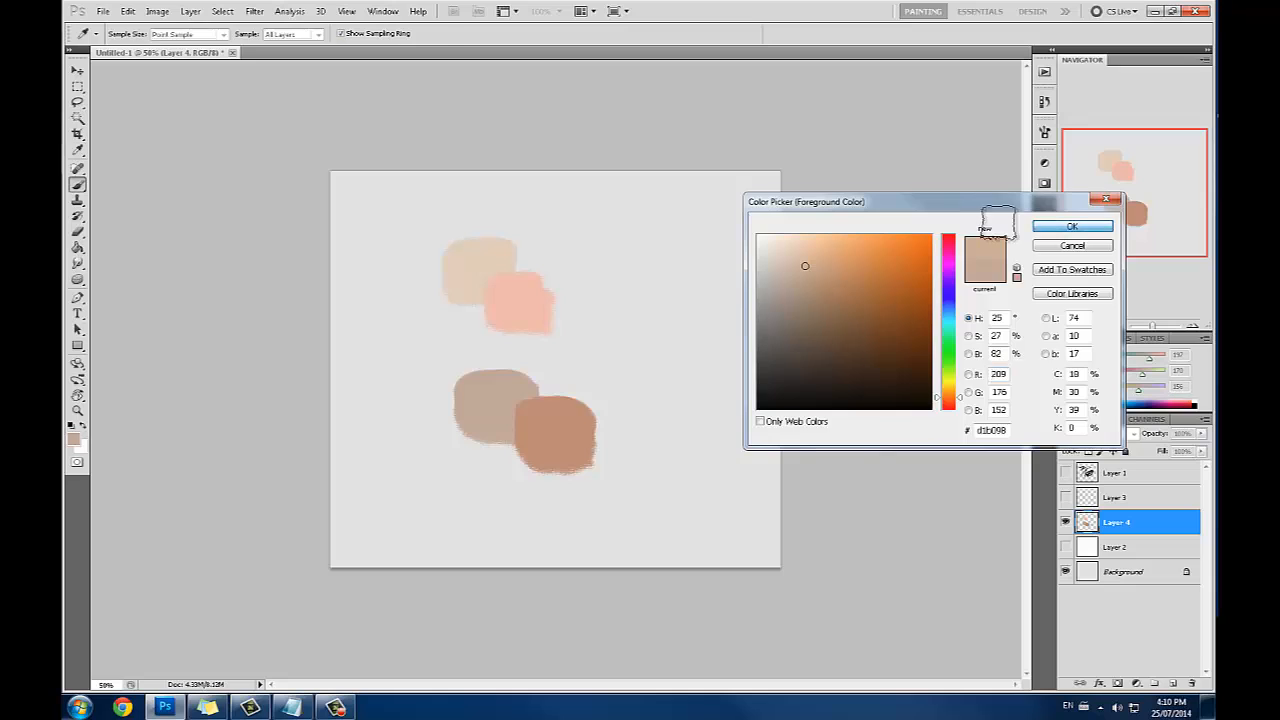
click(1072, 226)
key(b)
drag(481, 432, 494, 374)
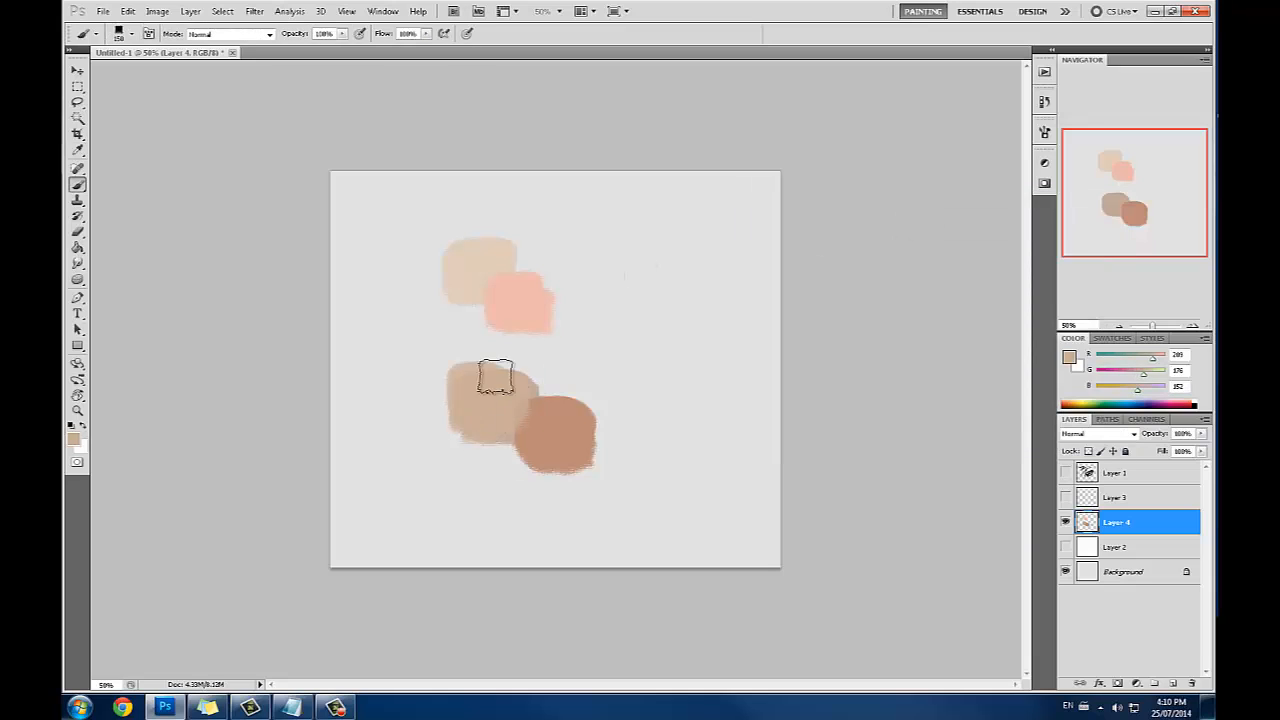
alt+click(553, 428)
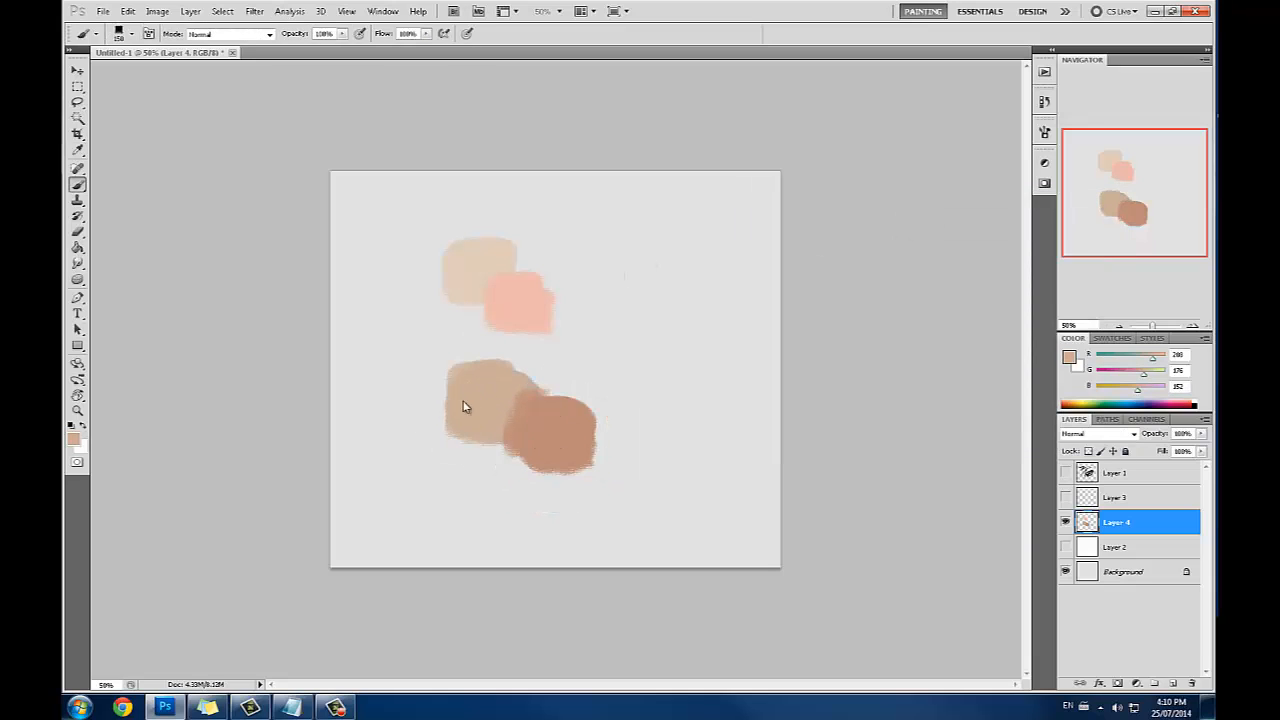
drag(498, 437, 531, 450)
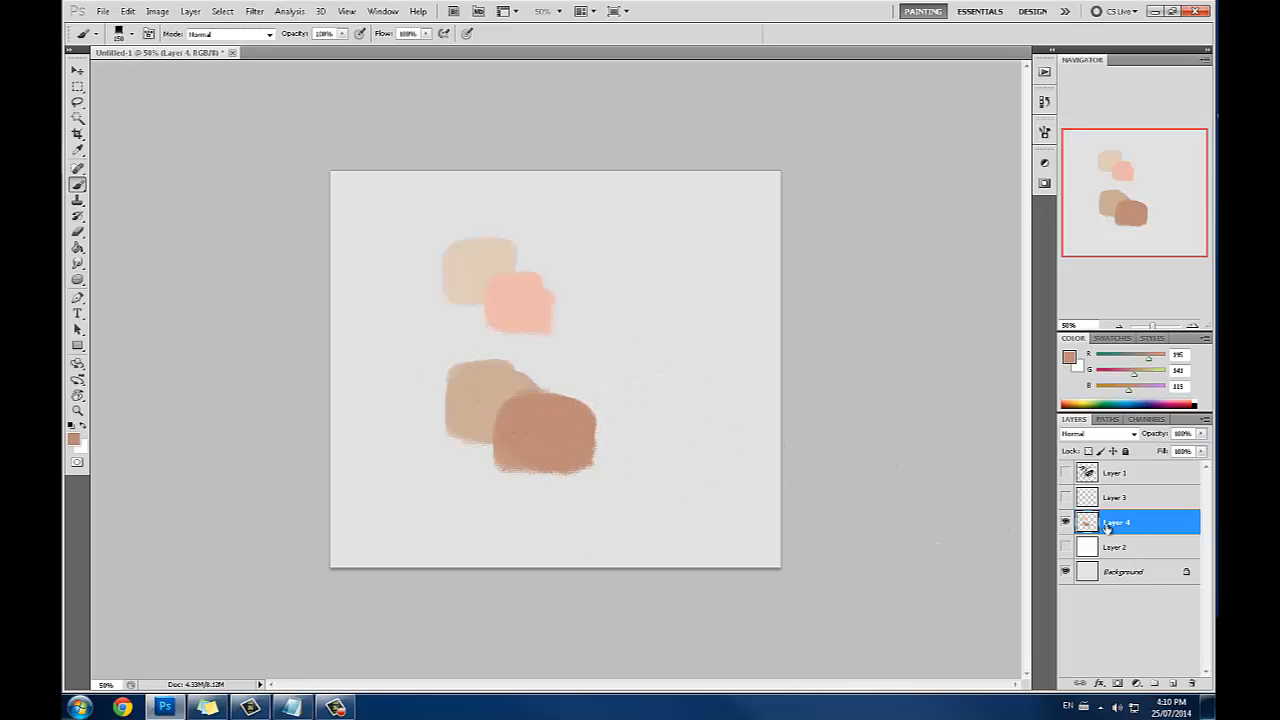
Show the white Layer 2 to compare the patches against white, and hide it again
click(1066, 546)
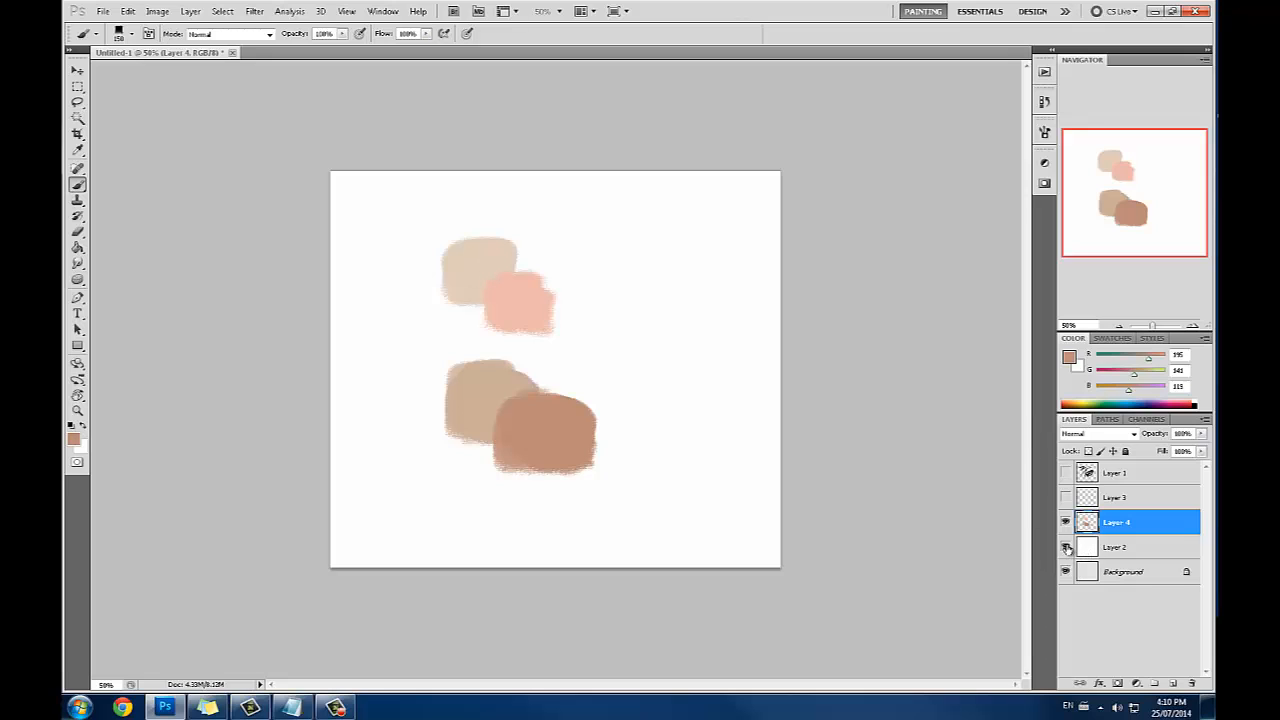
click(1066, 547)
Create a new layer directly above Background and fill it with mid grey, RGB 156, 156, 156
click(1103, 572)
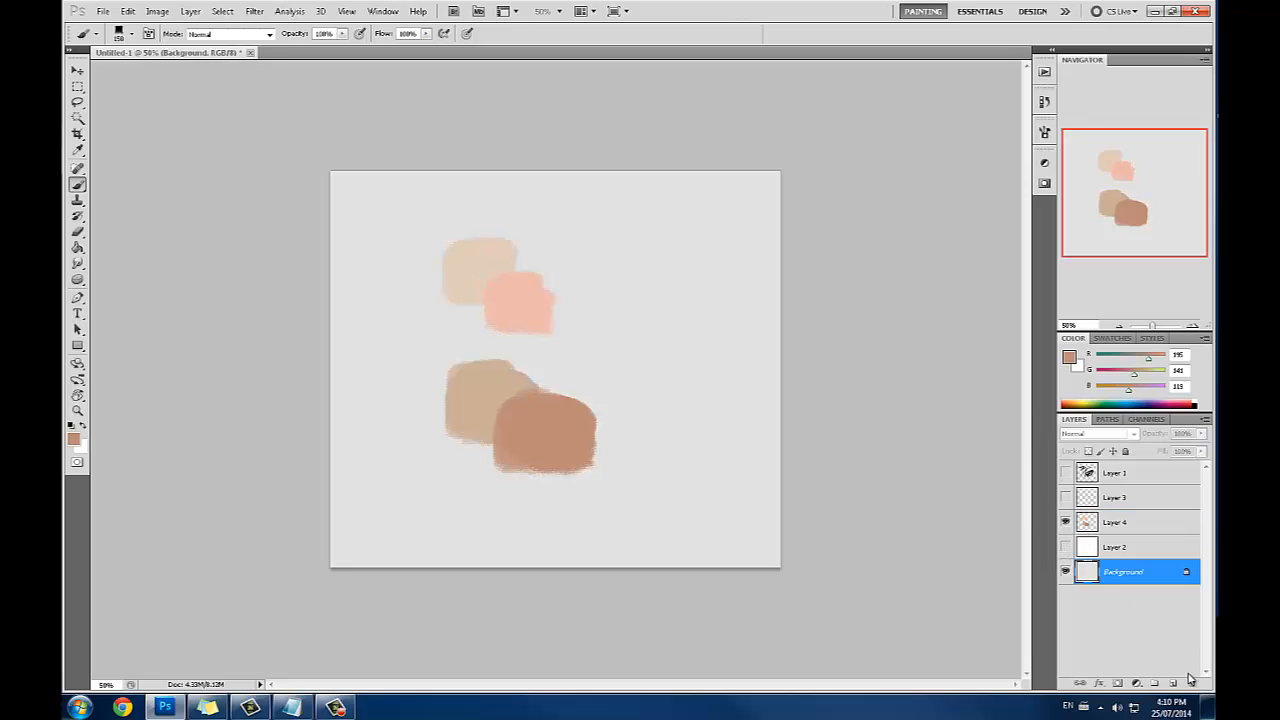
click(1173, 683)
click(1069, 357)
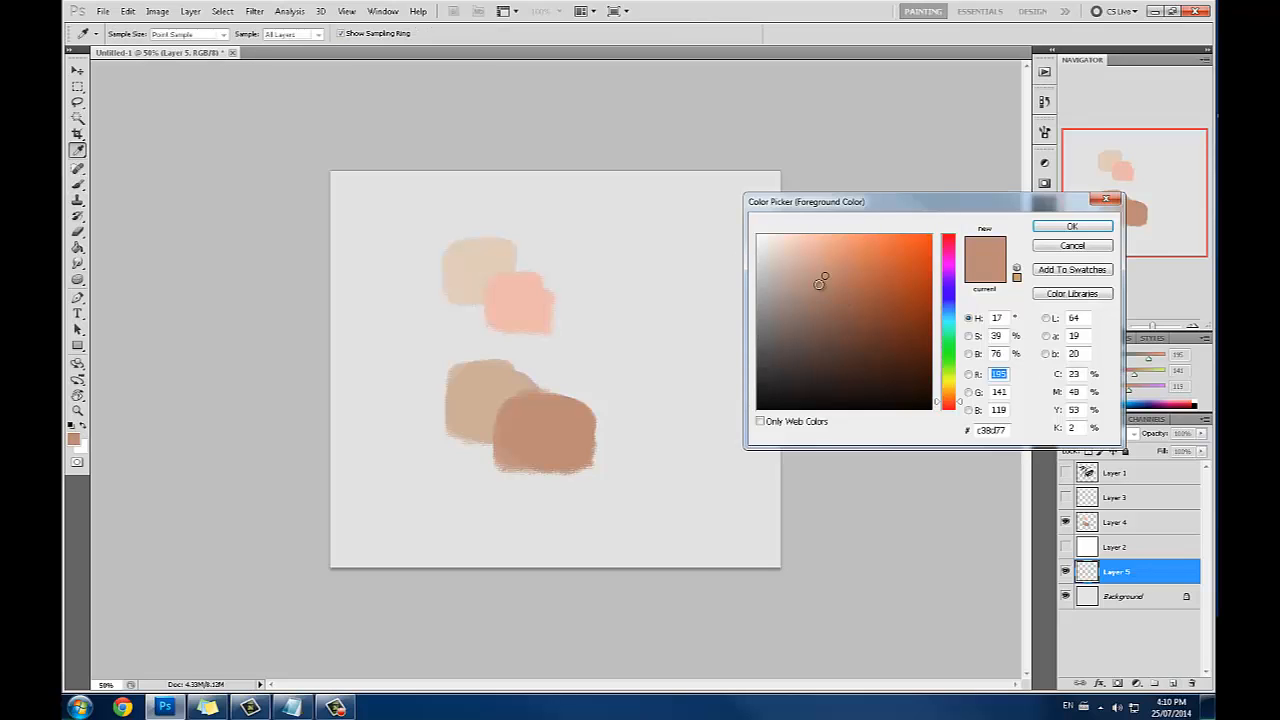
mouse_move(819, 284)
mouse_down()
mouse_move(737, 331)
mouse_move(658, 302)
mouse_up()
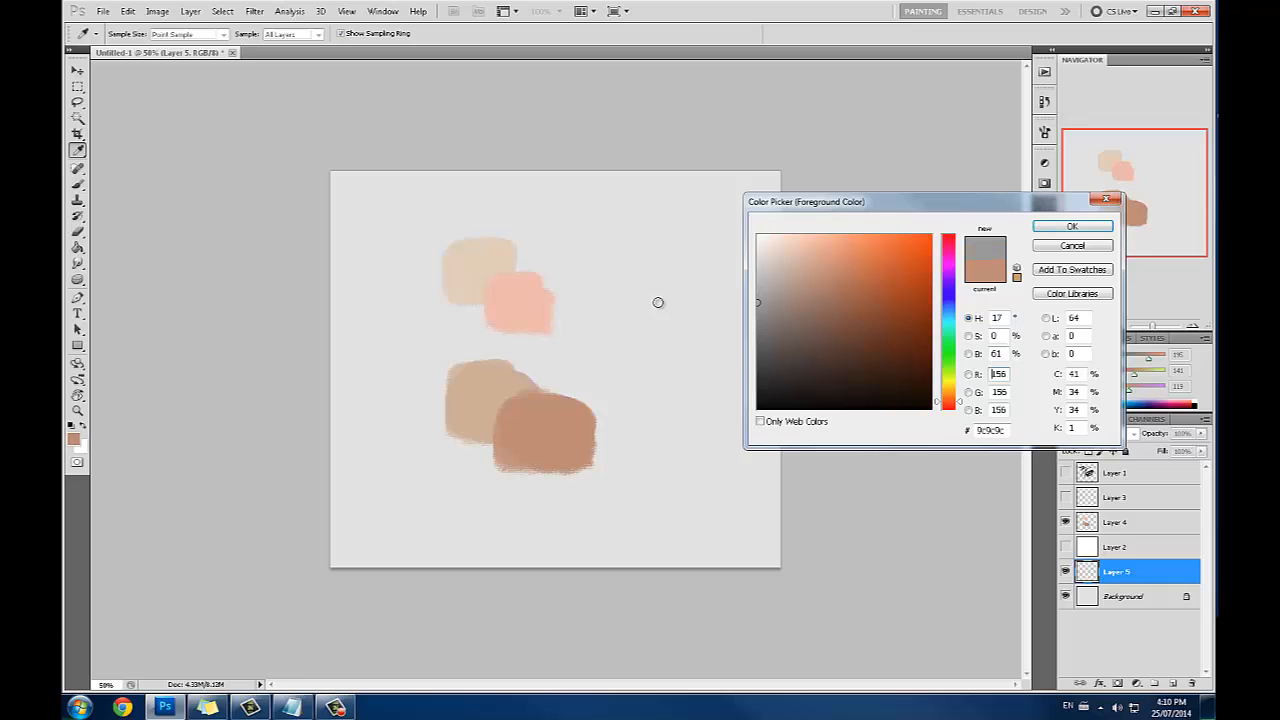
click(1040, 227)
key(g)
click(706, 455)
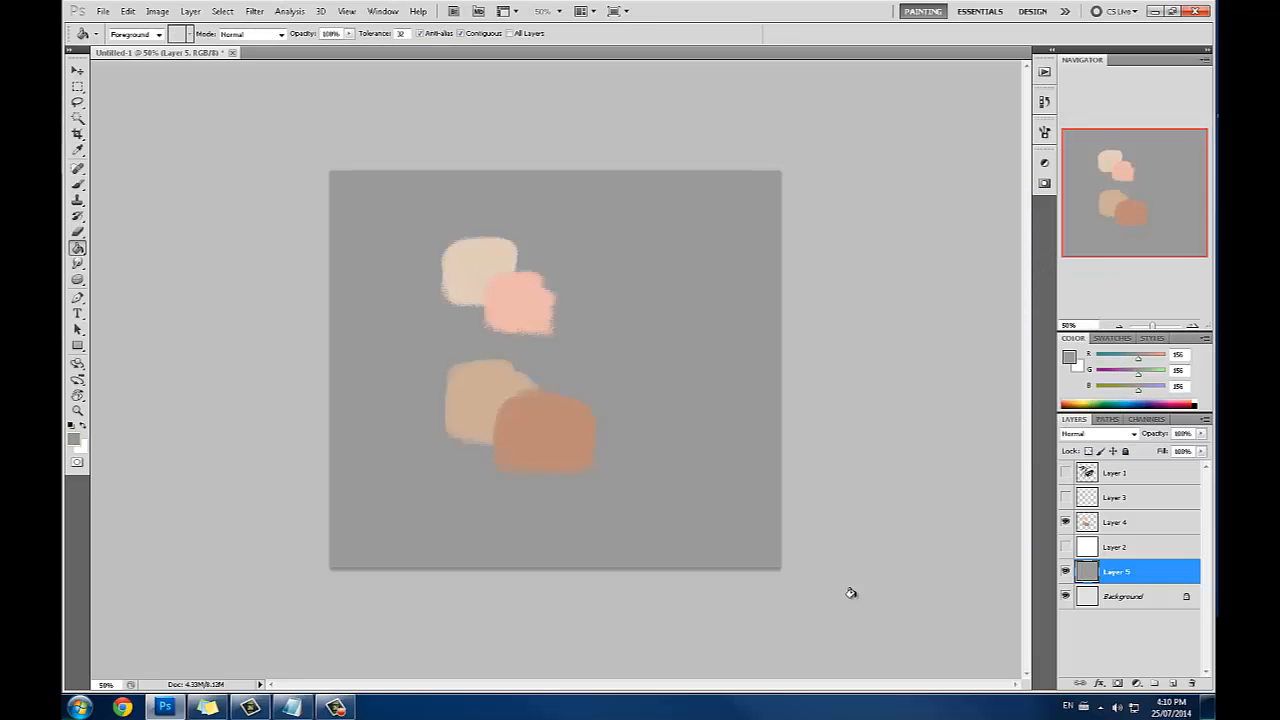
Refill the new layer with lighter grey, RGB 171, 171, 171, and adjust the foreground grey to RGB 172, 172, 172
click(1069, 362)
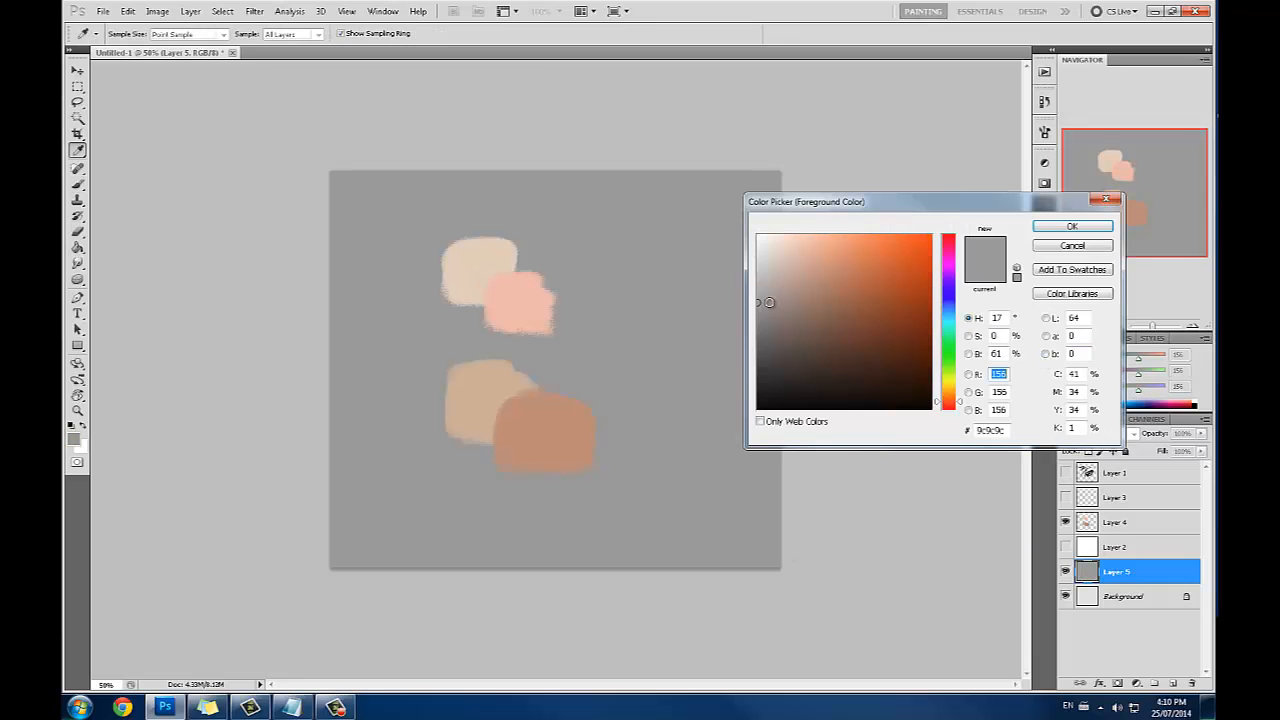
drag(764, 303, 745, 292)
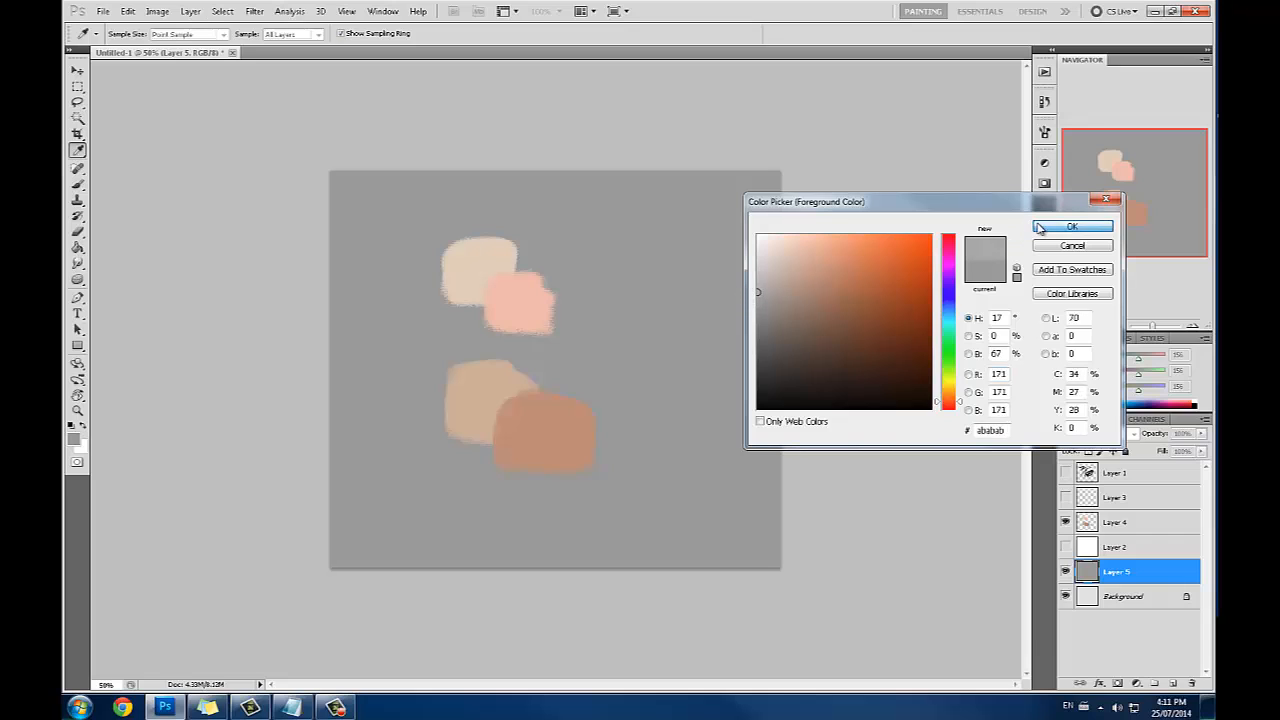
click(1068, 227)
click(682, 383)
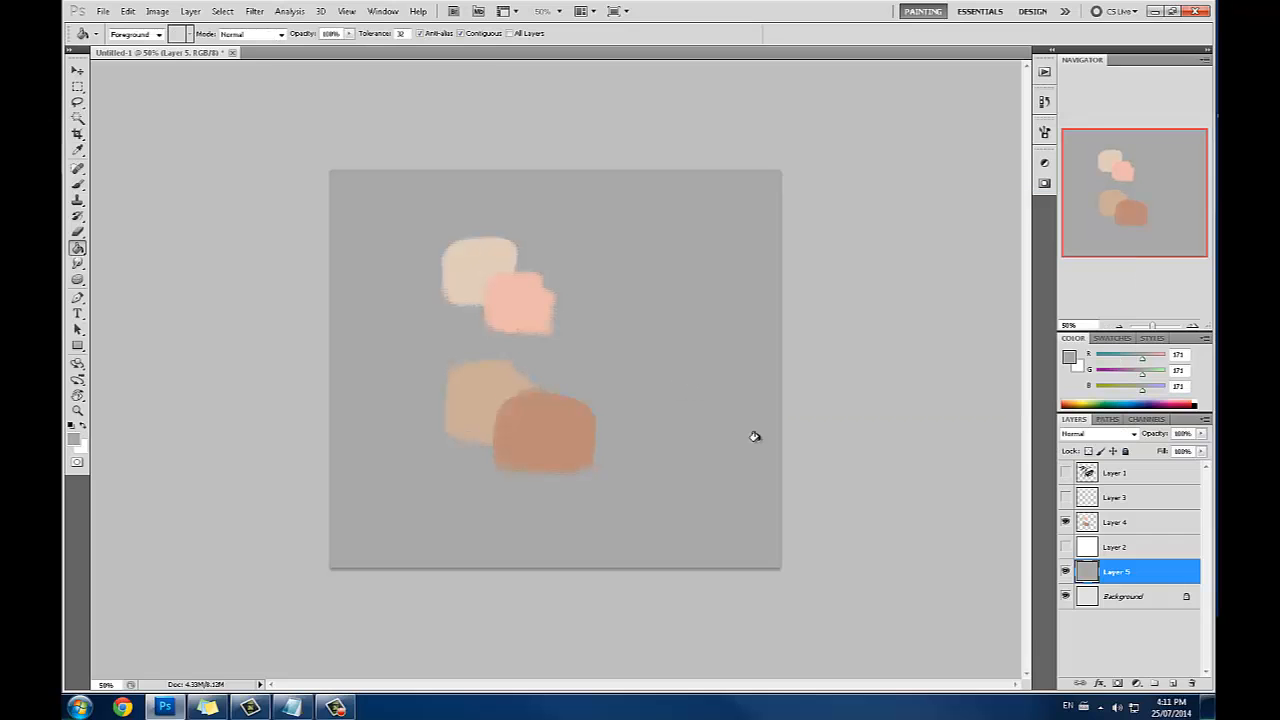
click(1069, 360)
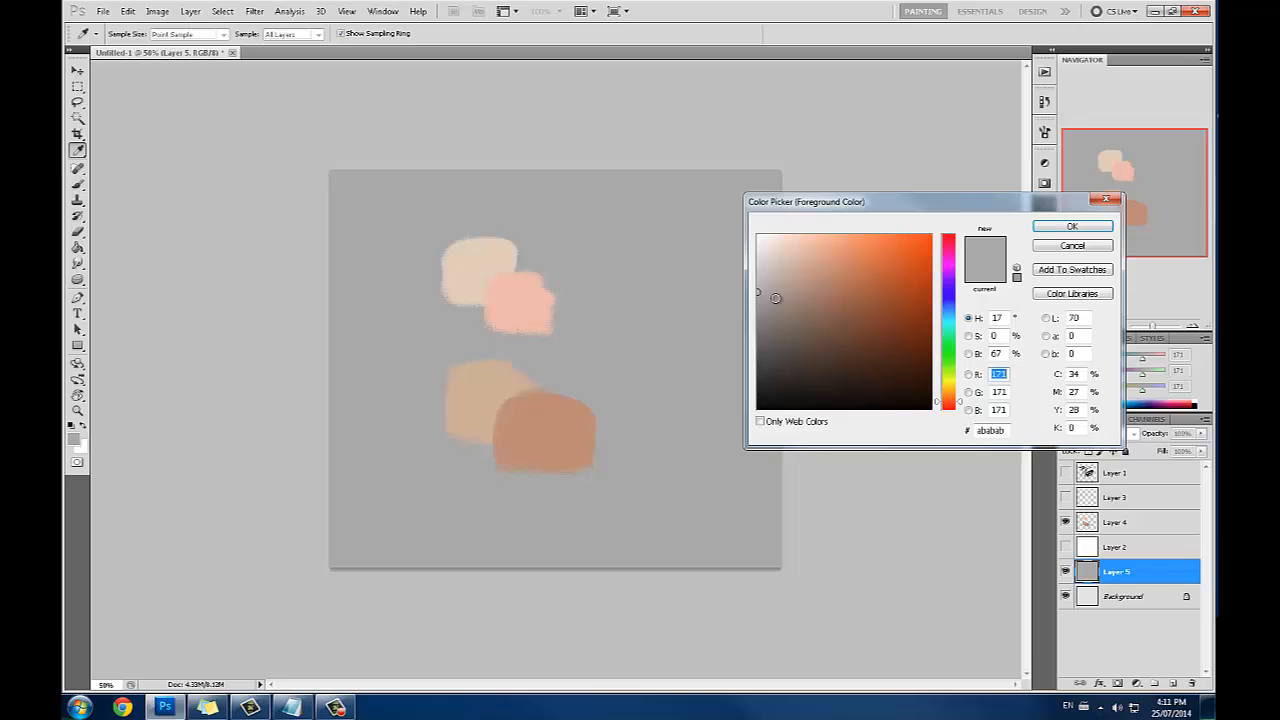
click(758, 291)
click(1078, 229)
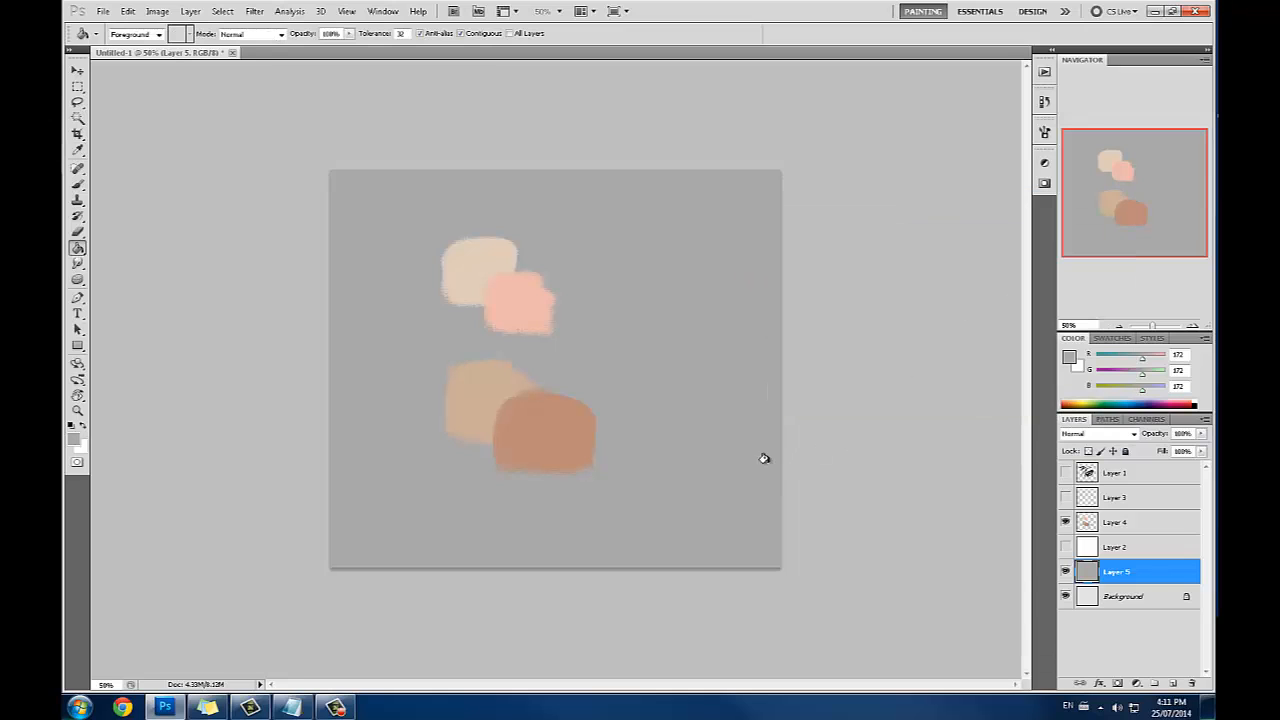
Set the foreground color to dark grey, RGB 49, 49, 49, and draw small arrows pointing at the pale beige and tan patches
key(b)
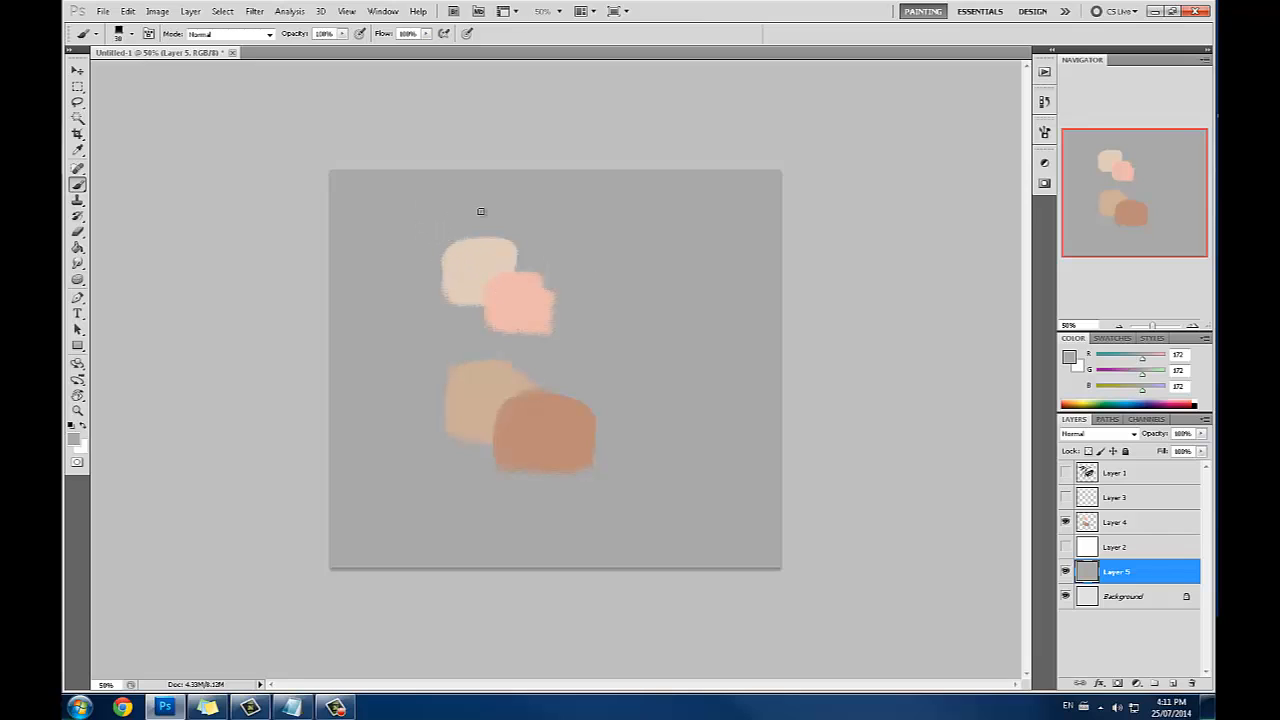
click(1069, 358)
text(19)
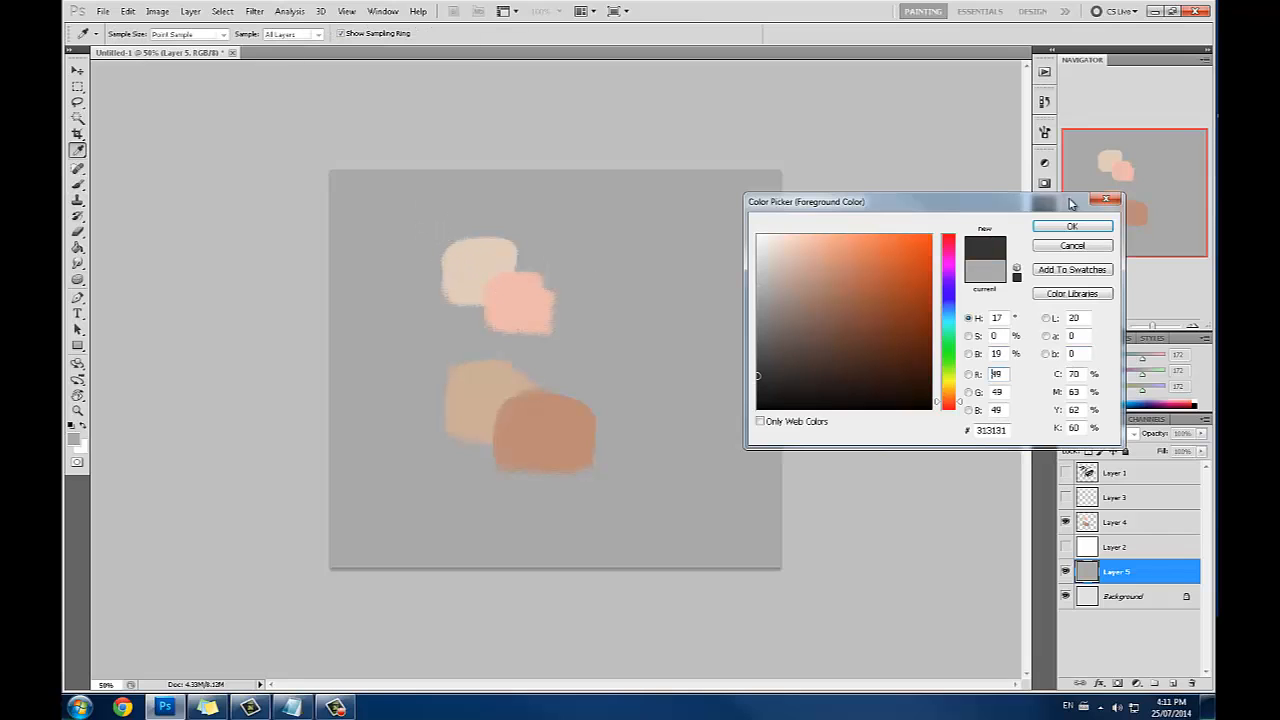
click(1071, 223)
drag(430, 188, 455, 228)
drag(418, 214, 456, 228)
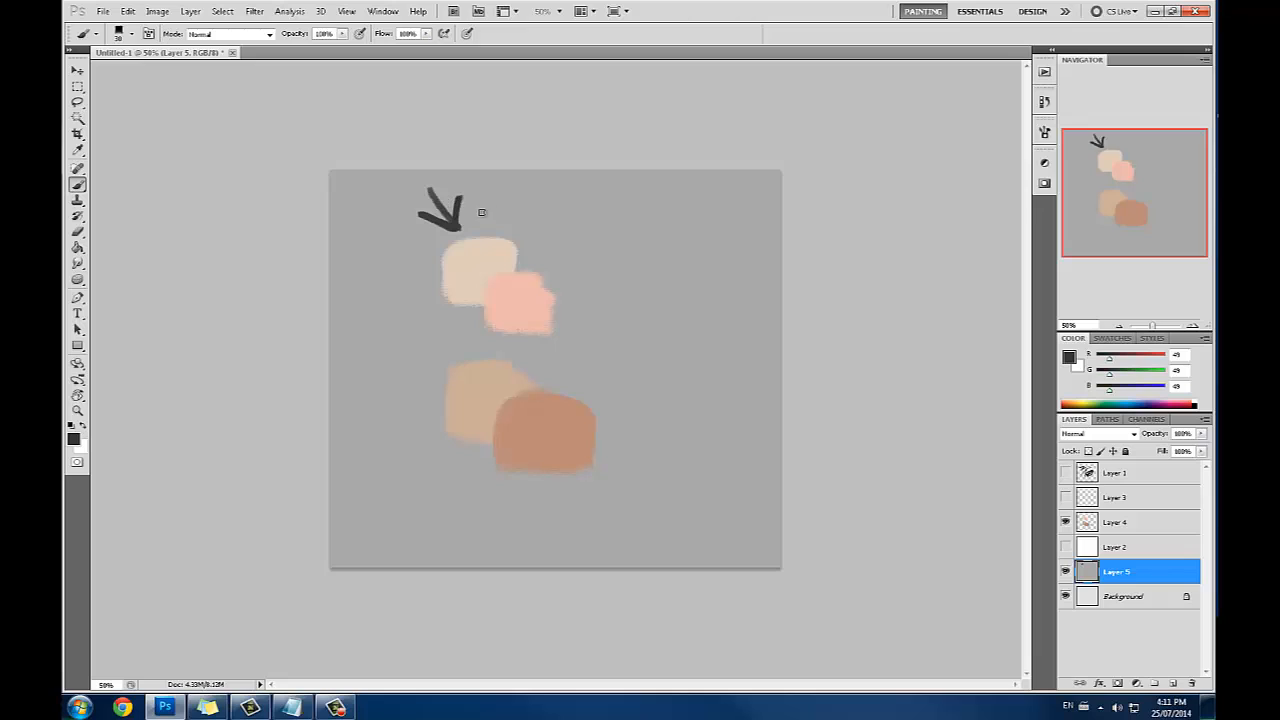
drag(387, 349, 436, 386)
drag(416, 347, 436, 386)
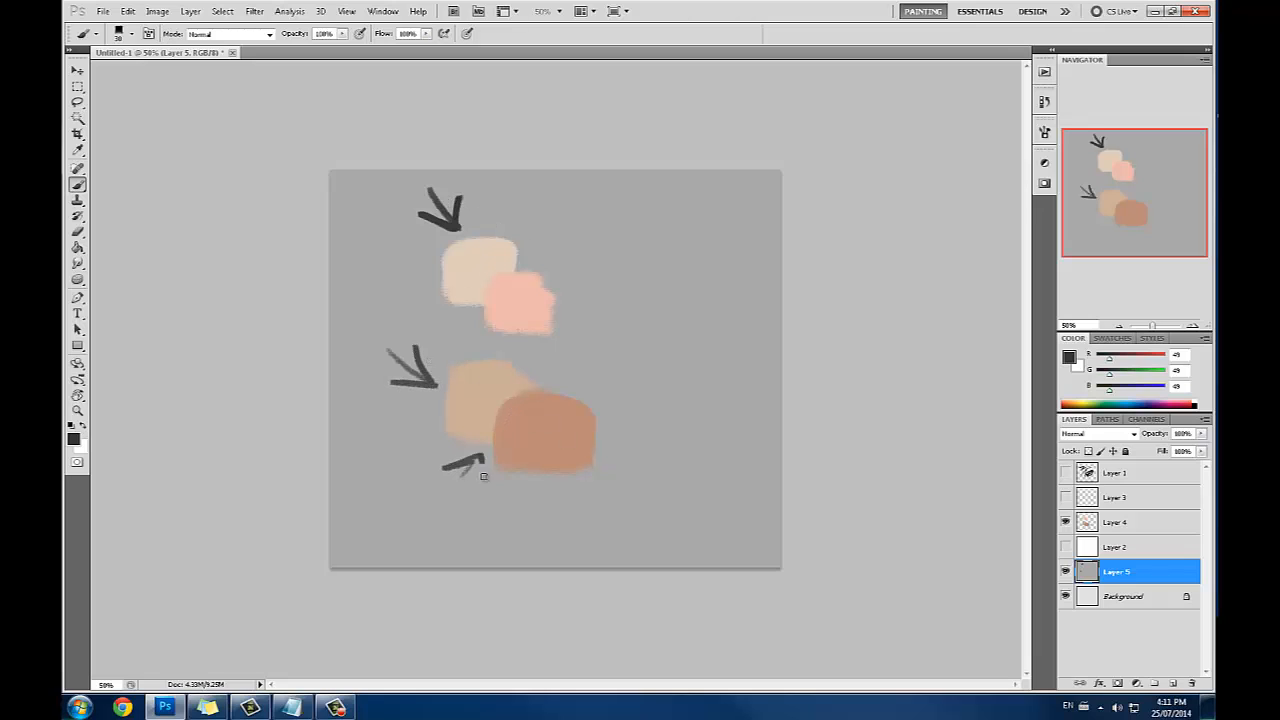
Undo the dark arrow strokes beside the pale beige and tan patches, including any stray stroke
key(ctrl+alt+z)
key(ctrl+alt+z)
key(ctrl+alt+z)
key(ctrl+alt+z)
key(ctrl+alt+z)
key(ctrl+alt+z)
key(ctrl+alt+z)
key(ctrl+alt+z)
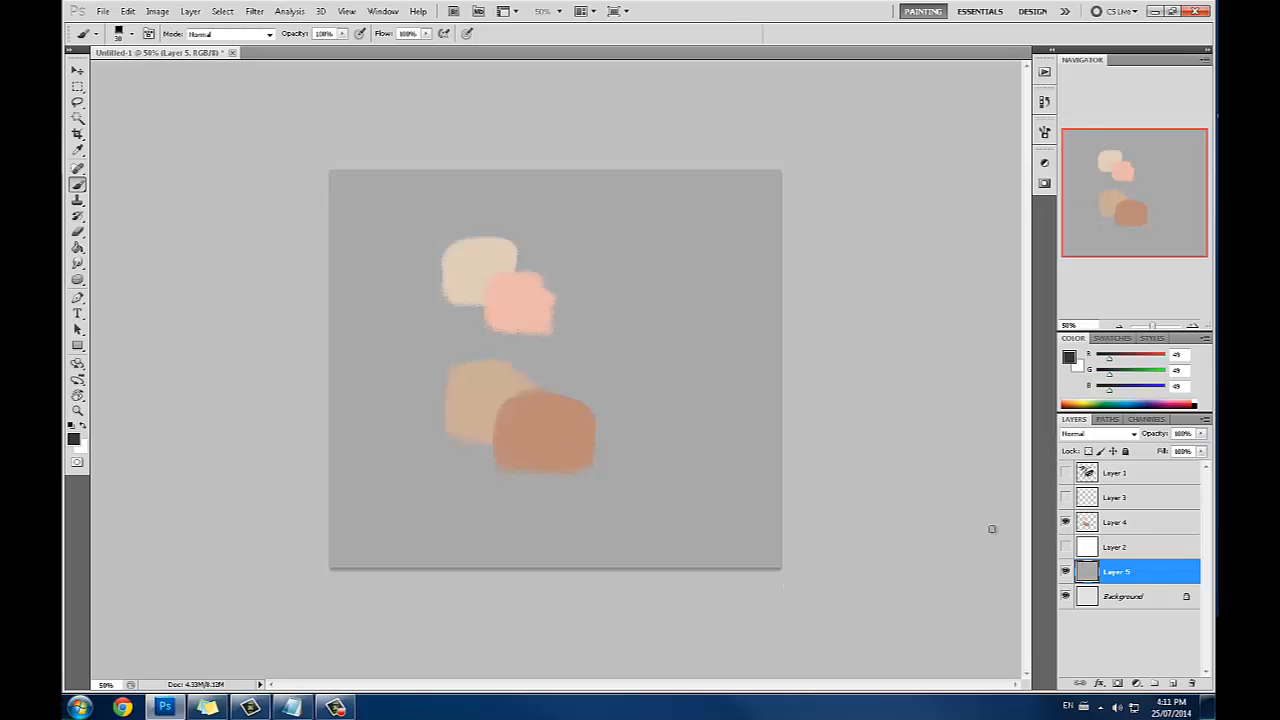
mouse_move(677, 512)
mouse_down()
mouse_move(733, 555)
mouse_move(665, 534)
mouse_move(760, 450)
mouse_up()
key(ctrl+alt+z)
Draw dark arrows pointing at the pink and reddish brown patches, plus a long curved downward arrow on the canvas's right side
drag(556, 212, 580, 240)
drag(645, 335, 575, 398)
mouse_move(578, 345)
mouse_down()
mouse_move(575, 398)
mouse_move(632, 382)
mouse_up()
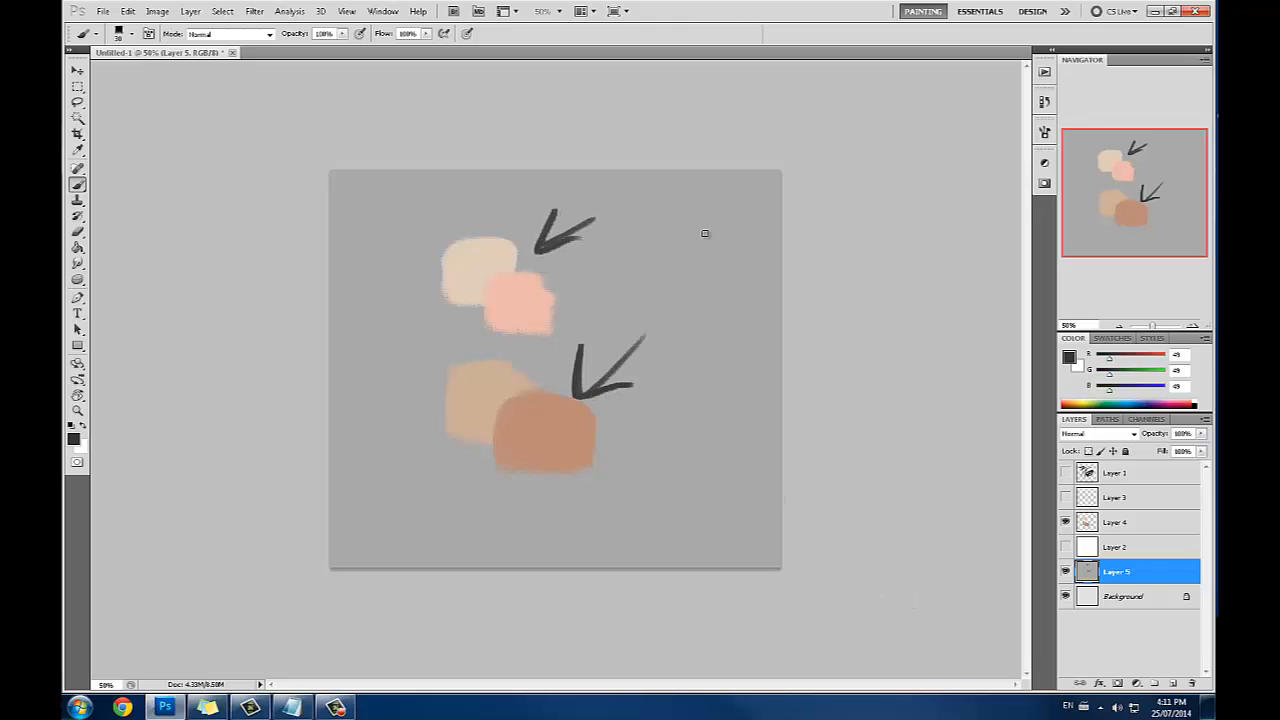
mouse_move(703, 231)
mouse_down()
mouse_move(718, 235)
mouse_move(725, 177)
mouse_move(712, 232)
mouse_up()
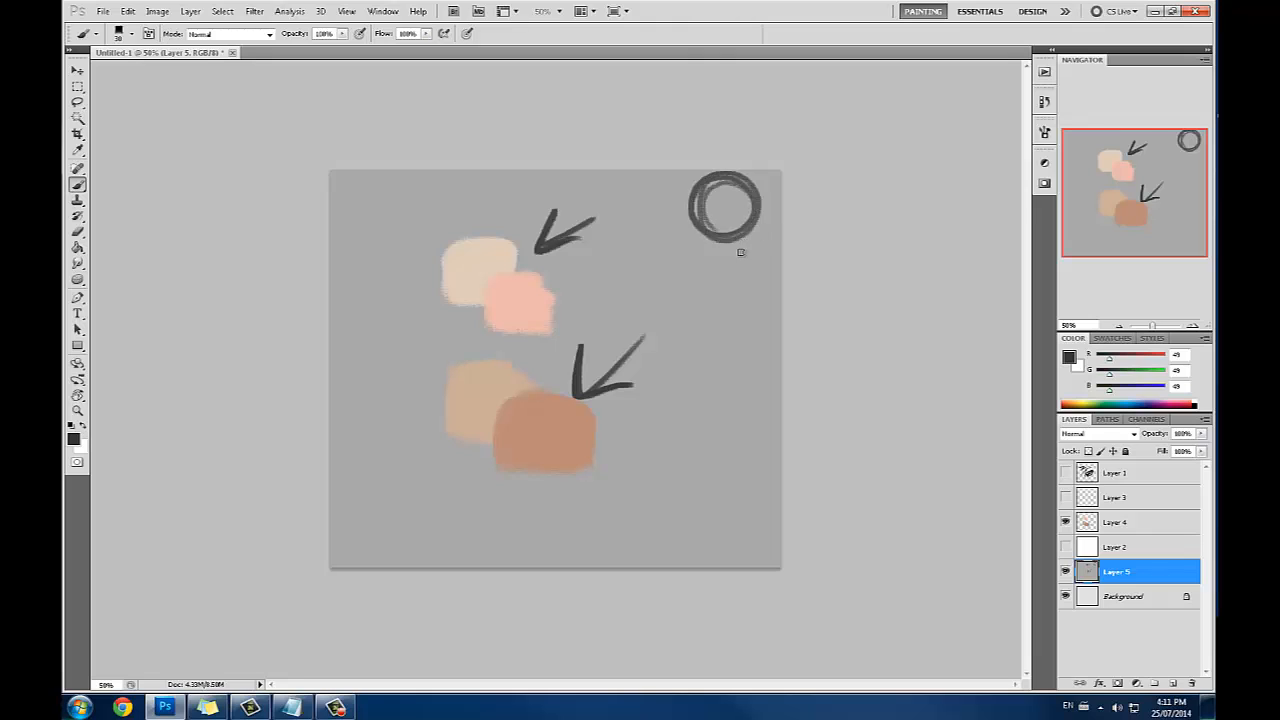
key(ctrl+z)
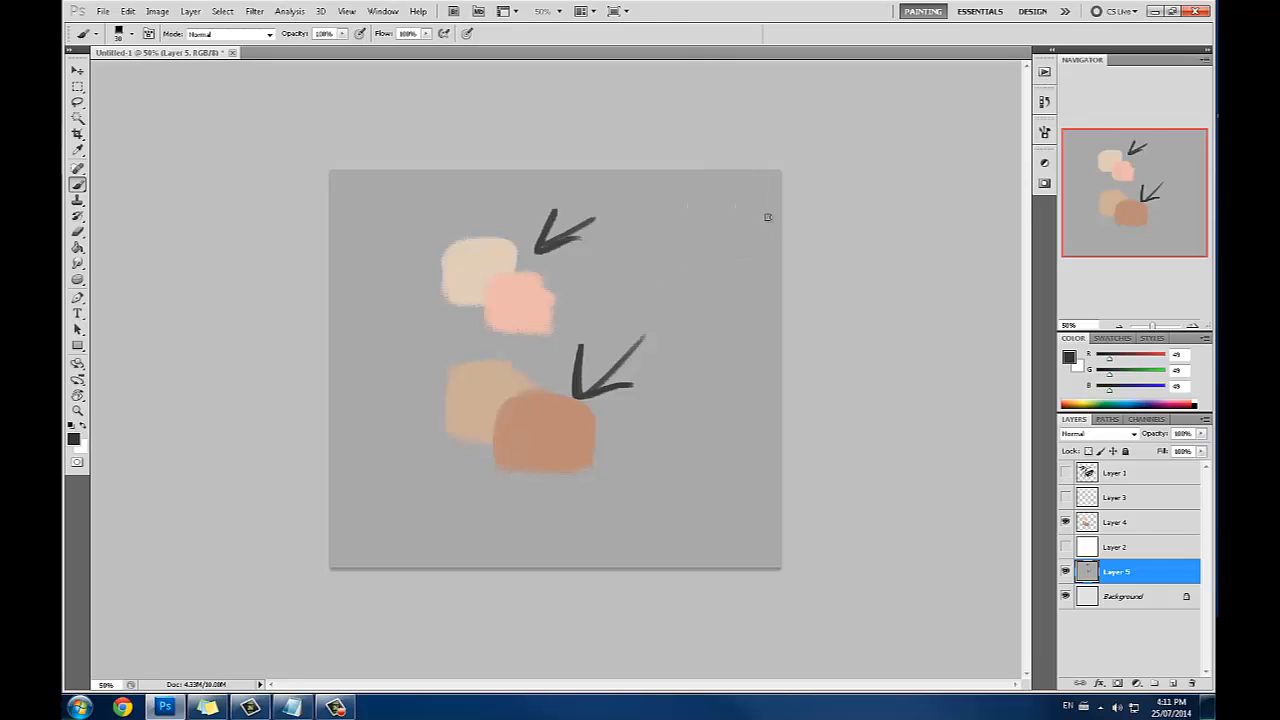
drag(746, 214, 682, 402)
drag(684, 320, 680, 405)
drag(734, 365, 688, 400)
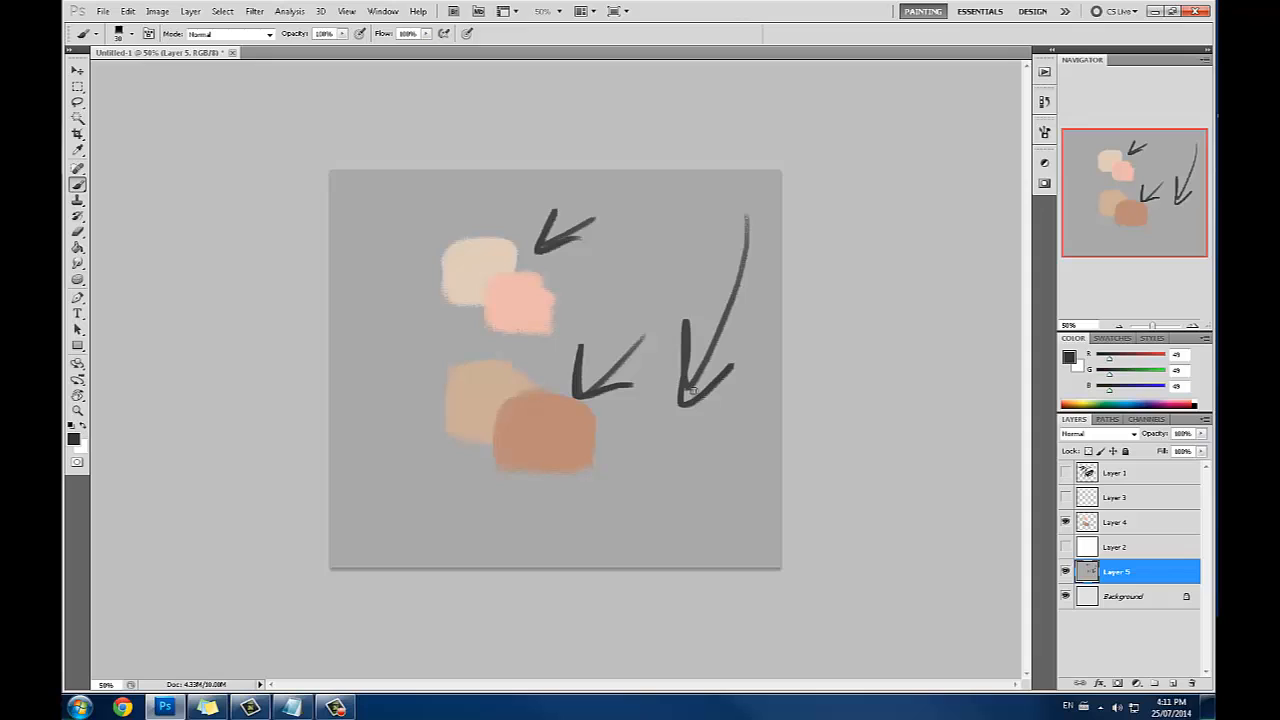
Undo all the dark arrows so only the color patches remain on the grey
key(ctrl+alt+z)
key(ctrl+alt+z)
key(ctrl+alt+z)
key(ctrl+alt+z)
key(ctrl+alt+z)
key(ctrl+alt+z)
key(ctrl+alt+z)
Set the foreground color to RGB 180, 127, 106, enlarge the brush to 250, and paint a large patch in the canvas's upper right
click(1069, 358)
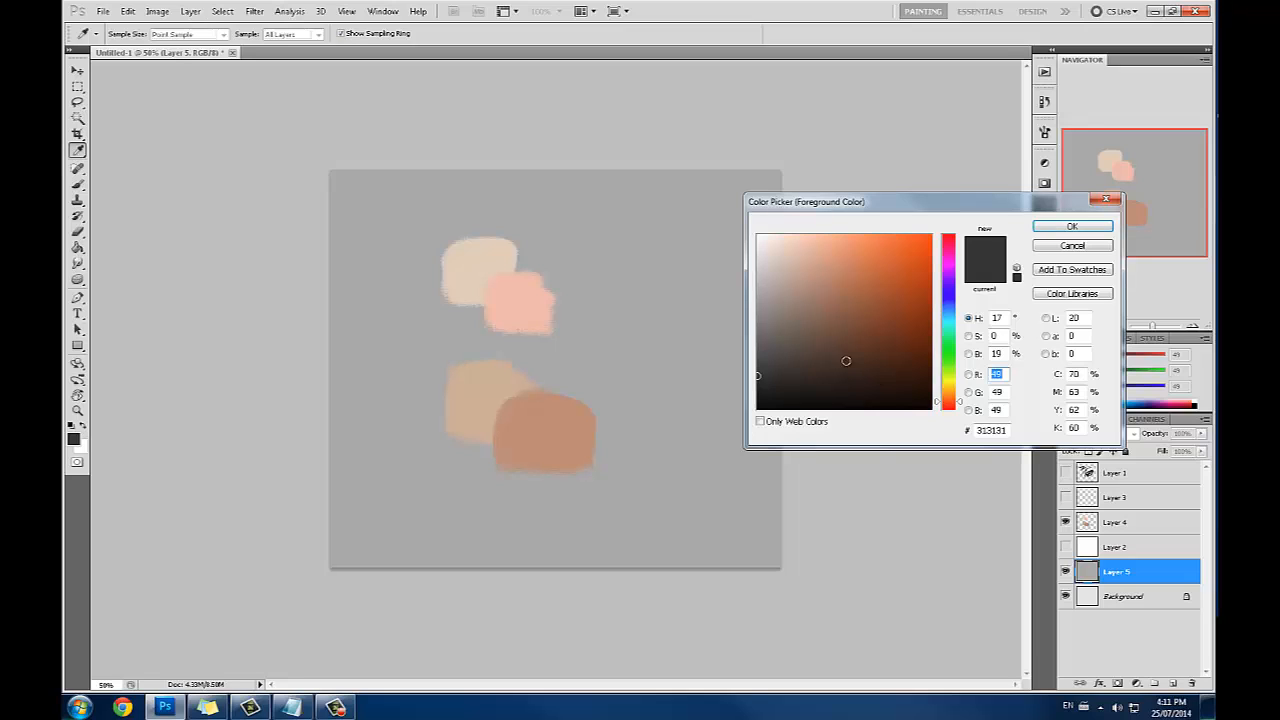
drag(834, 329, 828, 286)
click(1068, 228)
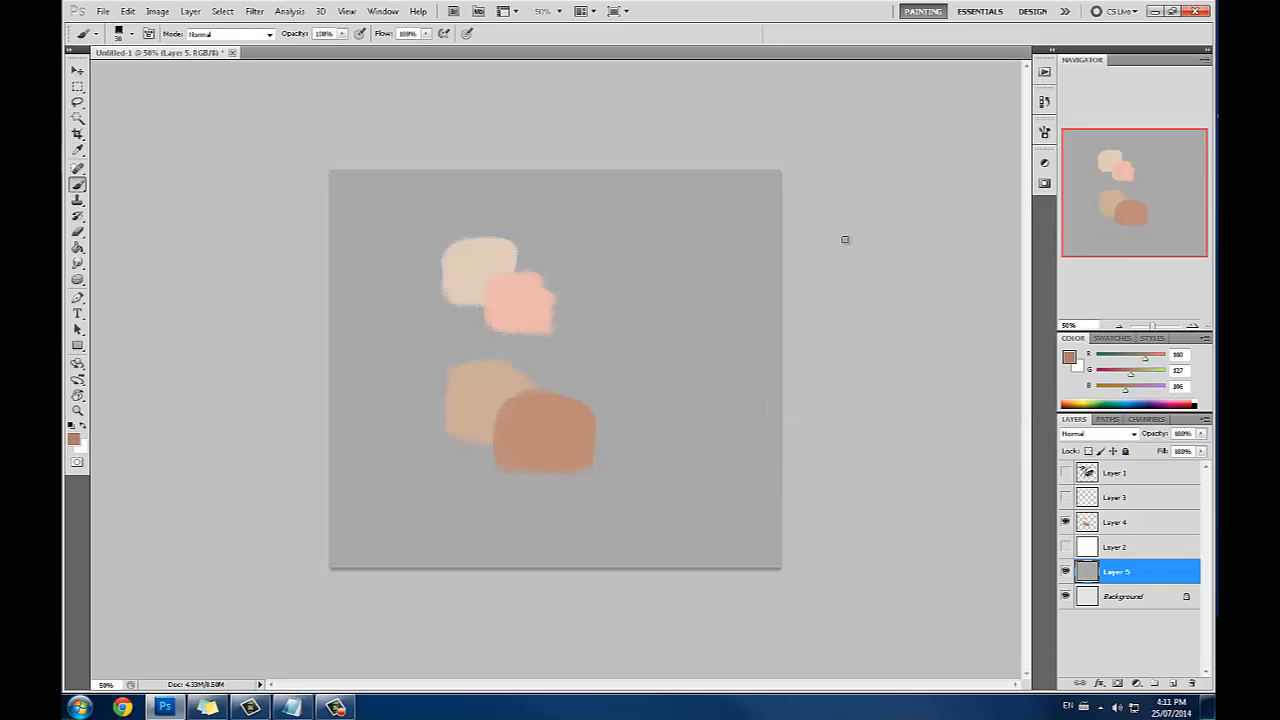
key(])
key(])
key(])
key(])
key(])
key(])
key(])
key(])
key(])
key(])
key(])
key(])
key(])
mouse_move(666, 274)
mouse_down()
mouse_move(678, 257)
mouse_move(694, 297)
mouse_move(658, 283)
mouse_move(683, 257)
mouse_move(658, 285)
mouse_up()
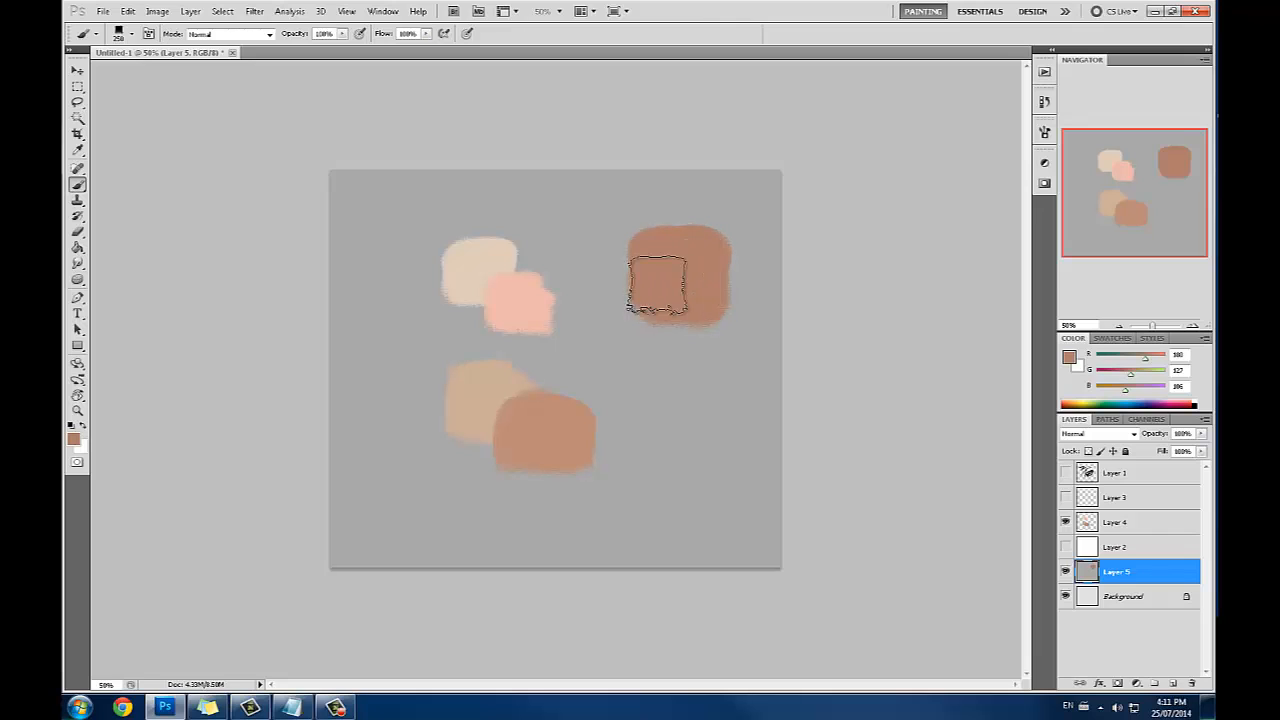
Blend a lighter pinkish tan, RGB 206, 176, 164, into the large brown patch at 44% brush opacity, resampling the brown for its edges
click(1069, 357)
mouse_move(800, 264)
mouse_down()
mouse_move(778, 285)
mouse_move(791, 266)
mouse_up()
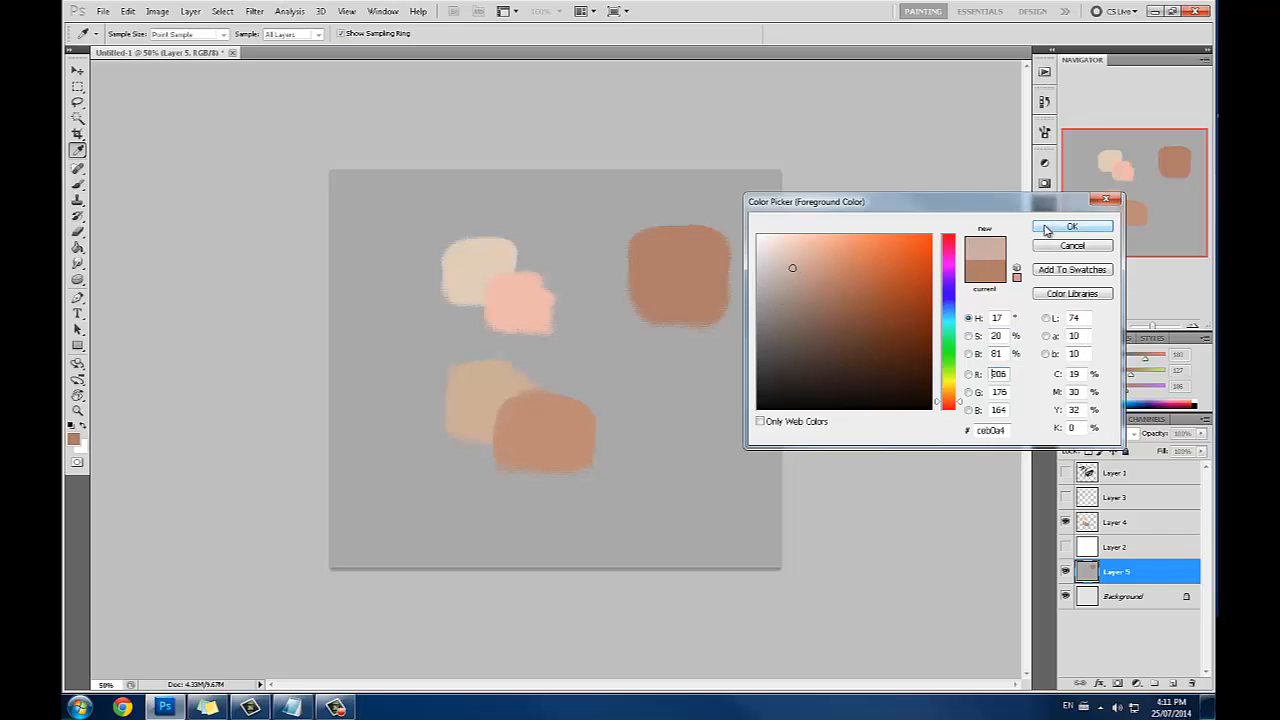
click(1046, 224)
drag(333, 47, 303, 47)
mouse_move(709, 251)
mouse_down()
mouse_move(670, 283)
mouse_move(667, 258)
mouse_move(698, 272)
mouse_move(652, 250)
mouse_move(719, 240)
mouse_move(699, 305)
mouse_move(720, 295)
mouse_move(718, 248)
mouse_move(693, 322)
mouse_move(718, 247)
mouse_move(647, 296)
mouse_move(698, 288)
mouse_move(687, 244)
mouse_move(671, 286)
mouse_up()
alt+click(718, 240)
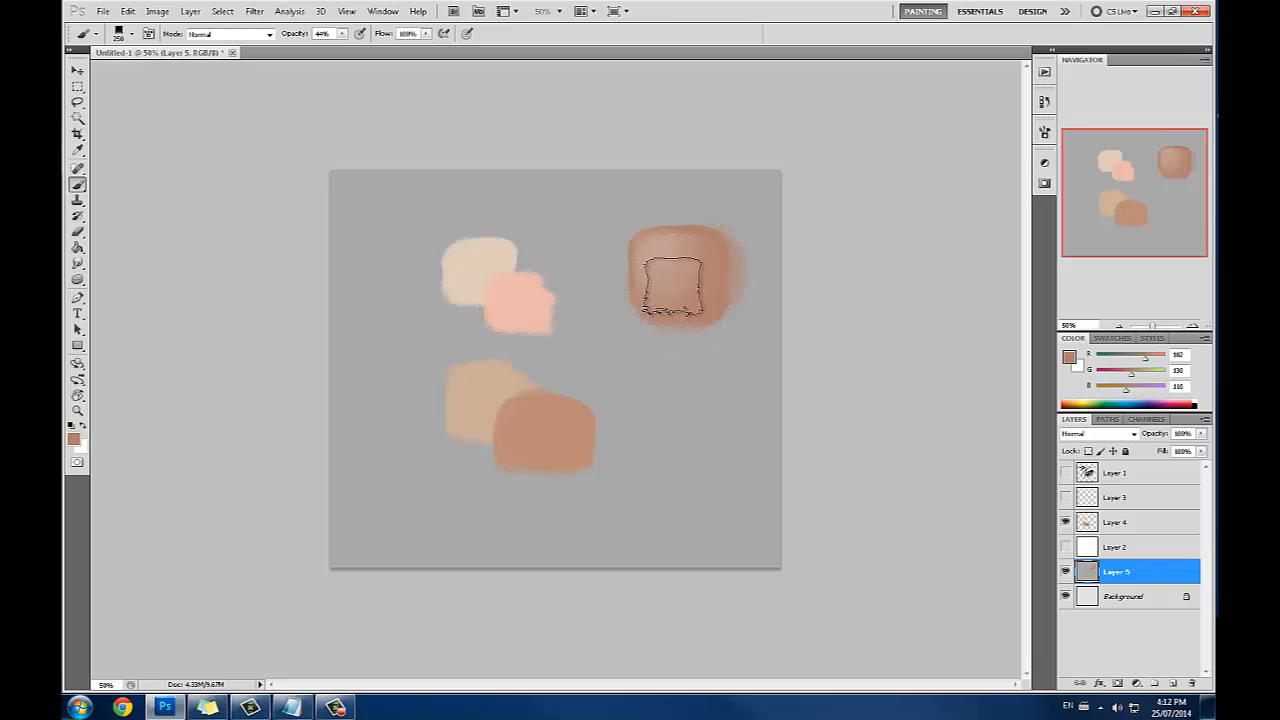
Set the foreground color to golden tan, dab it onto the large brown patch's upper left as a highlight, and paint a separate swatch above
alt+click(672, 251)
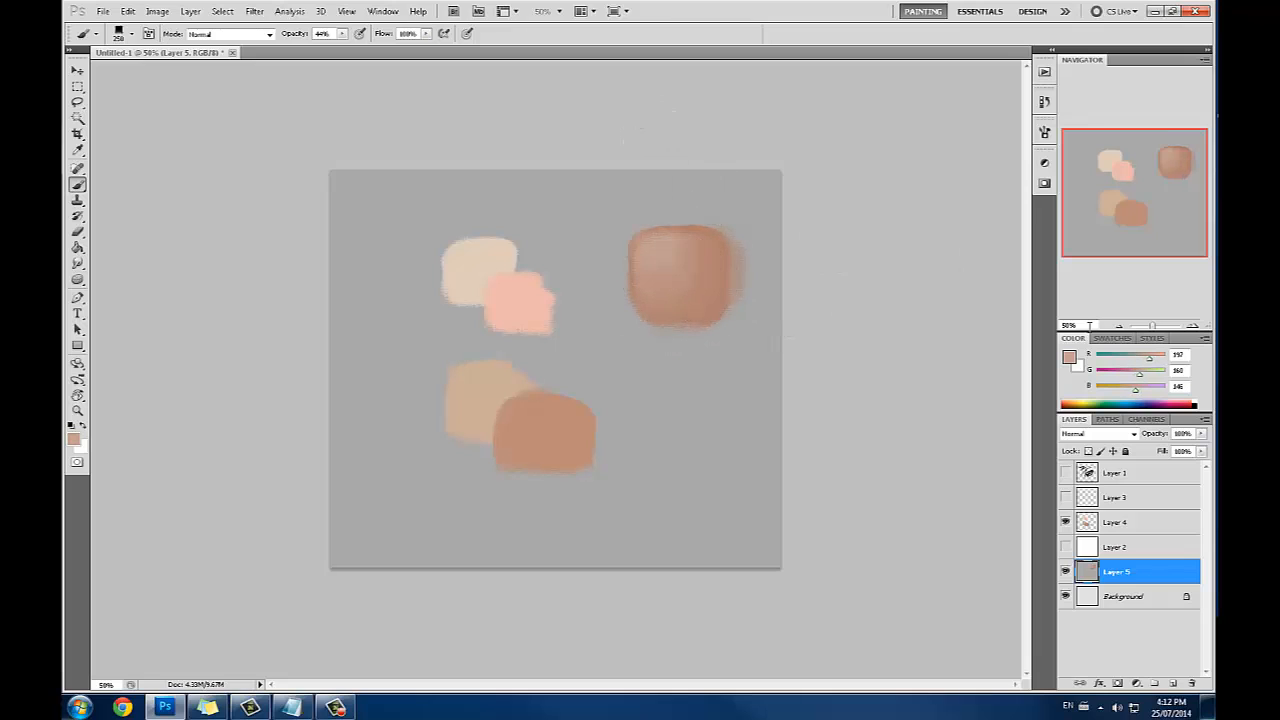
click(1068, 357)
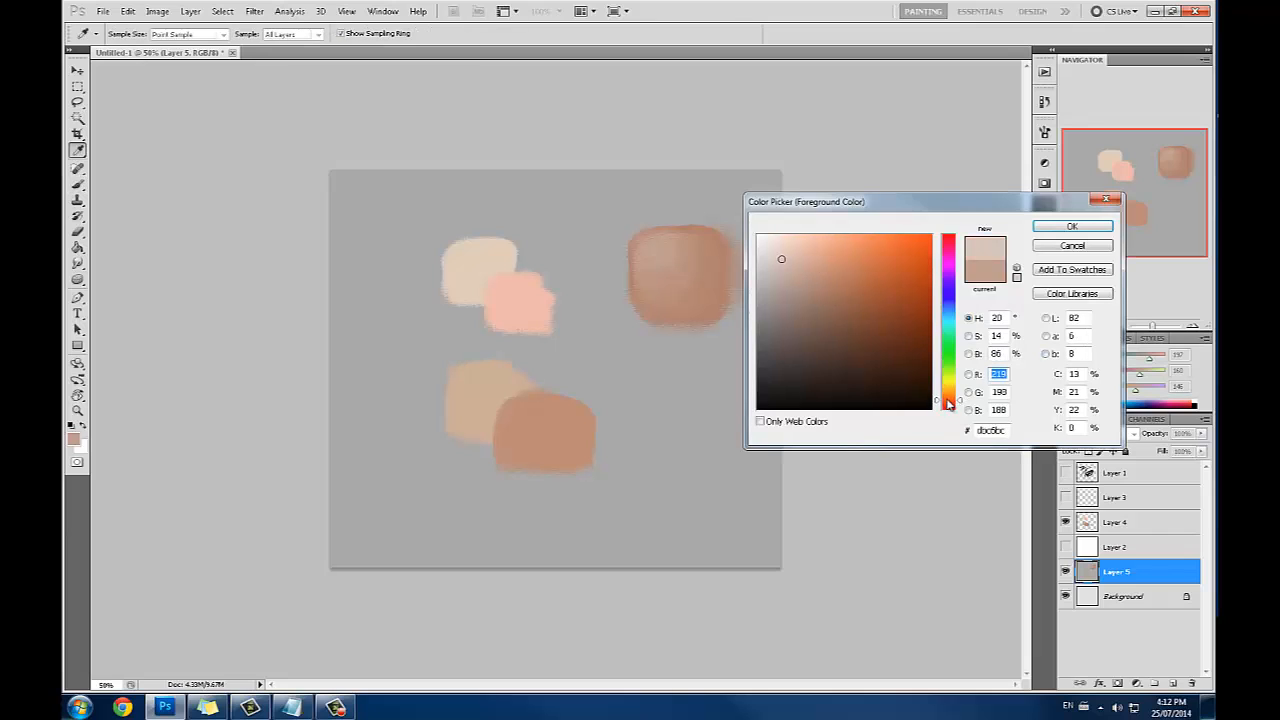
drag(950, 398, 951, 399)
drag(796, 279, 818, 254)
click(1071, 226)
mouse_move(658, 256)
mouse_down()
mouse_move(660, 274)
mouse_move(651, 263)
mouse_move(666, 256)
mouse_up()
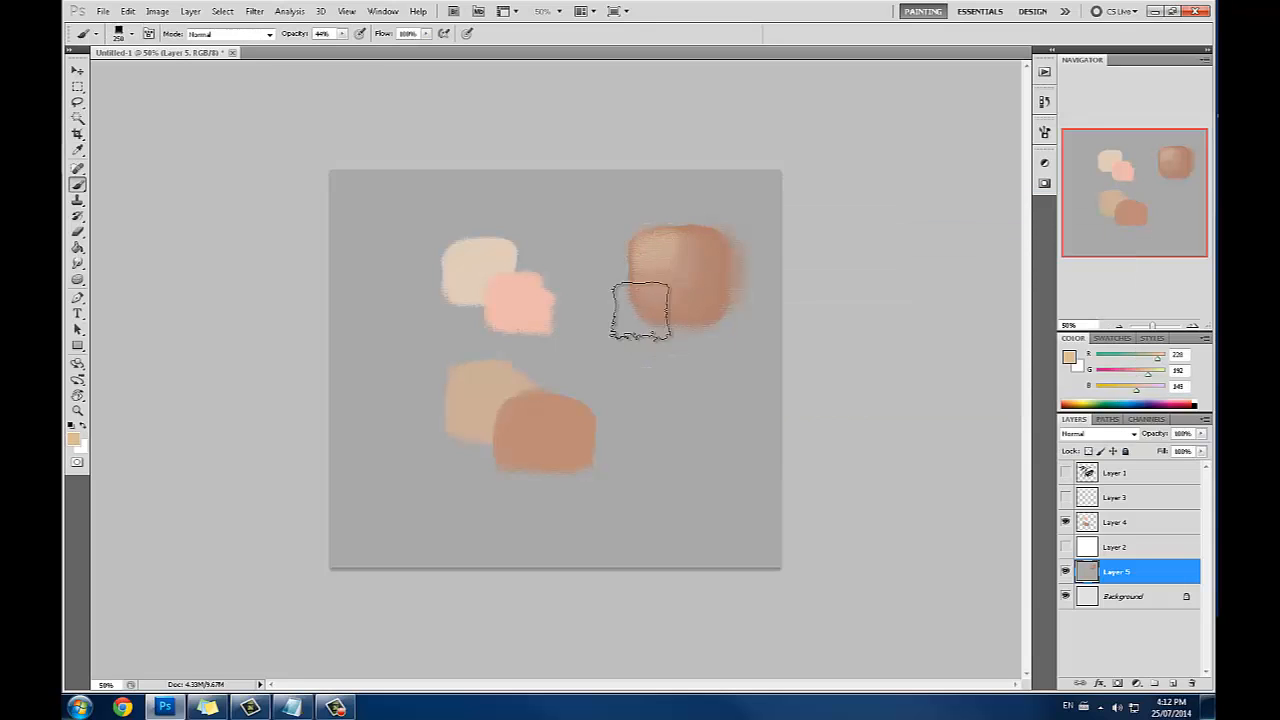
click(654, 257)
click(656, 257)
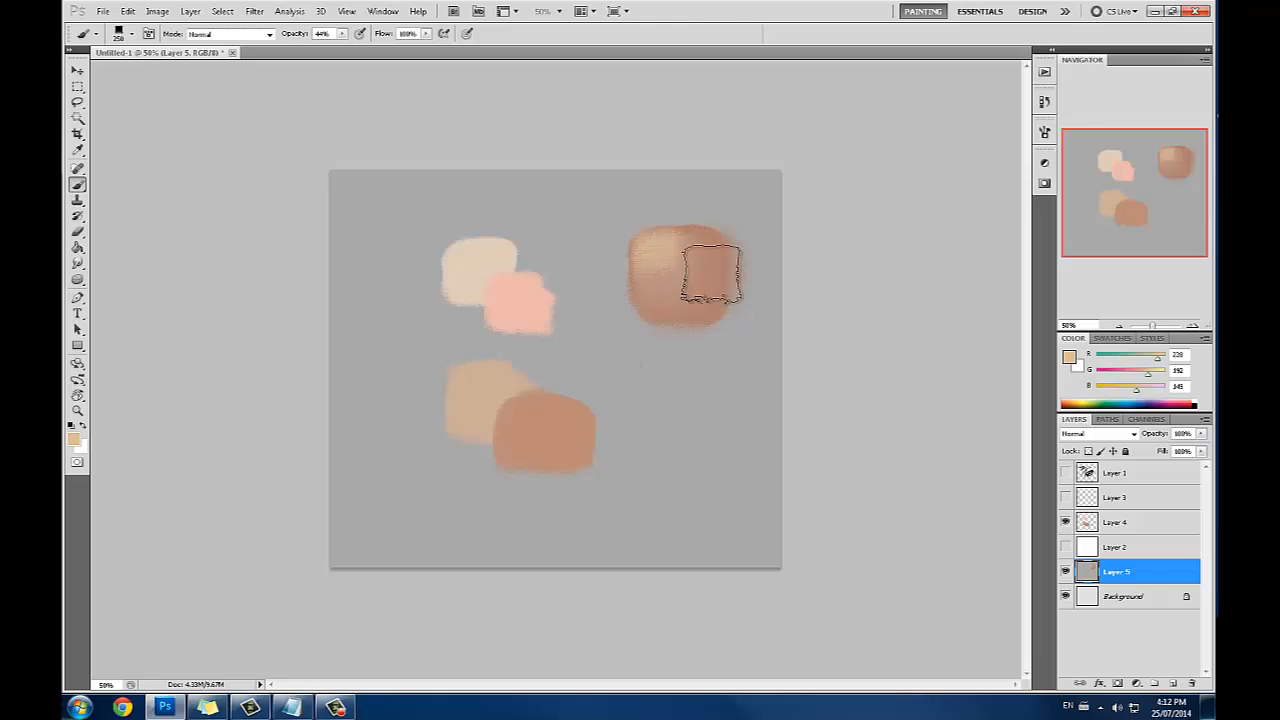
mouse_move(680, 186)
mouse_down()
mouse_move(671, 194)
mouse_move(694, 183)
mouse_move(669, 200)
mouse_move(680, 186)
mouse_up()
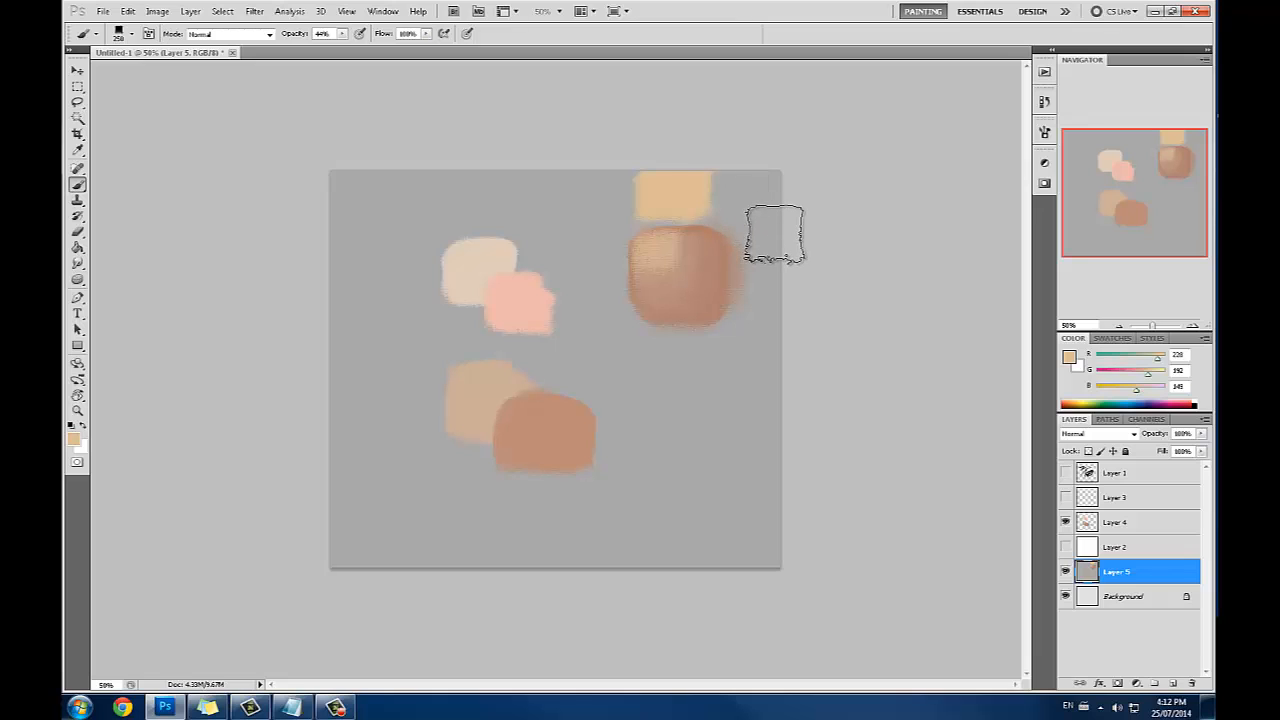
Blend sampled brown and golden tan tones across the large brown patch's highlight with the 250 brush
mouse_move(646, 246)
mouse_down()
mouse_move(715, 257)
mouse_move(711, 227)
mouse_up()
alt+click(654, 254)
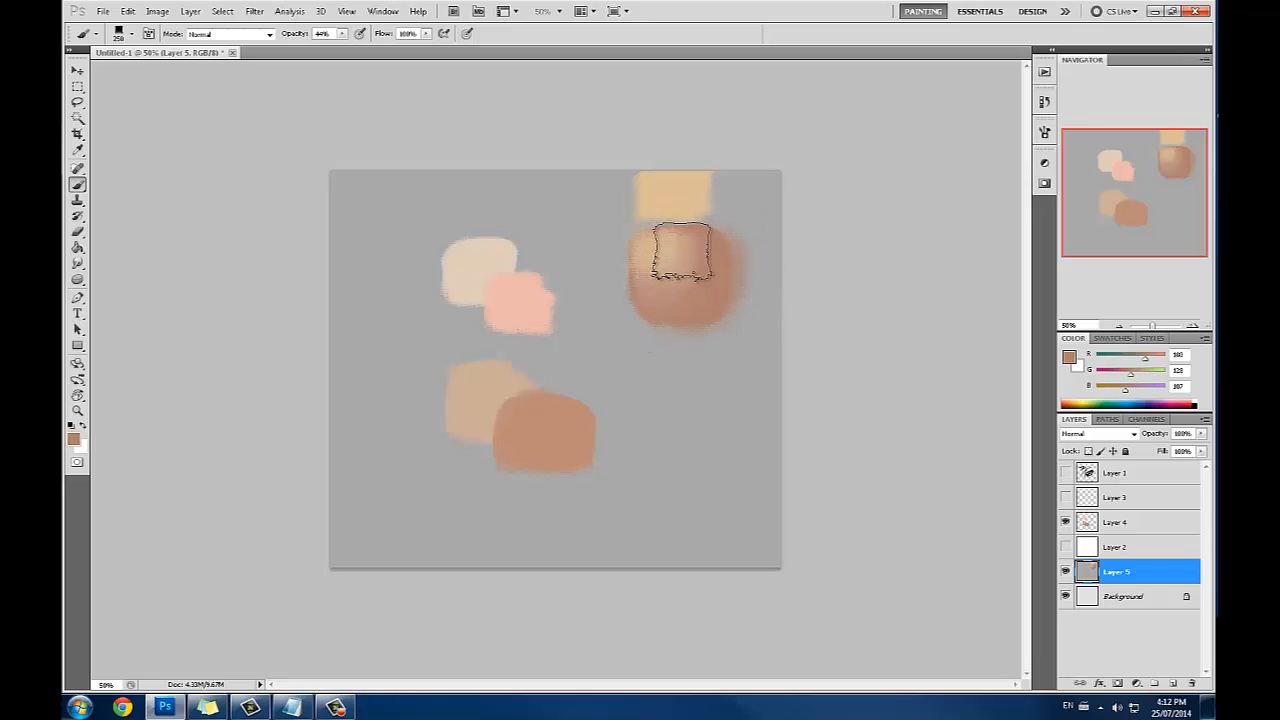
alt+click(660, 260)
alt+click(649, 264)
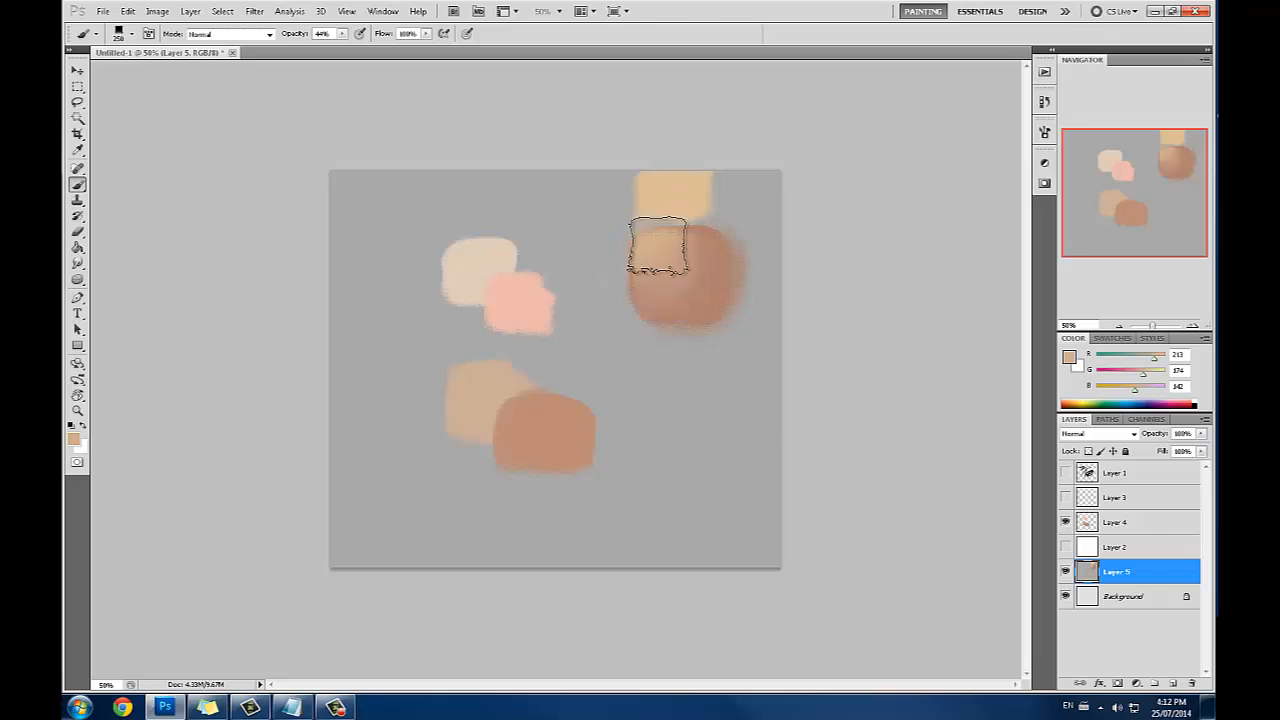
Reduce the brush to 125 and smooth the highlight into the brown with intermediate tones sampled from the large patch
key(bracketleft)
key(bracketleft)
key(bracketleft)
key(bracketleft)
alt+click(637, 277)
alt+click(682, 248)
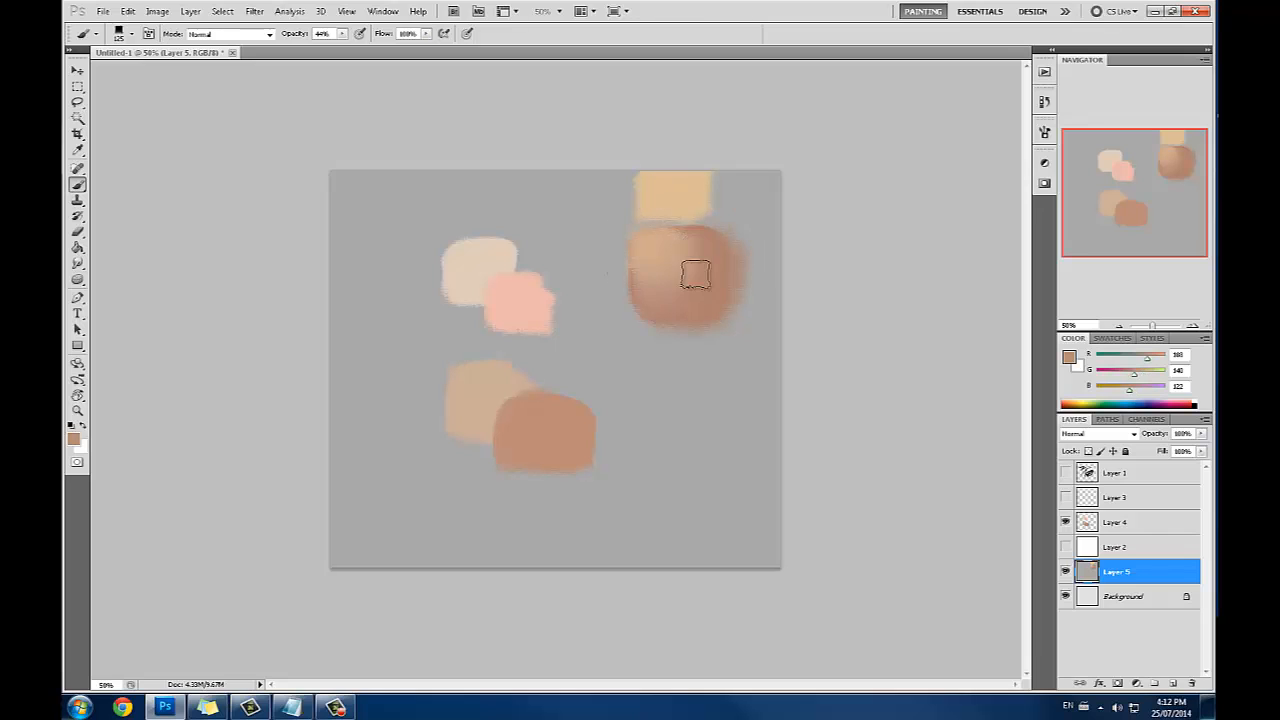
alt+click(687, 248)
alt+click(684, 242)
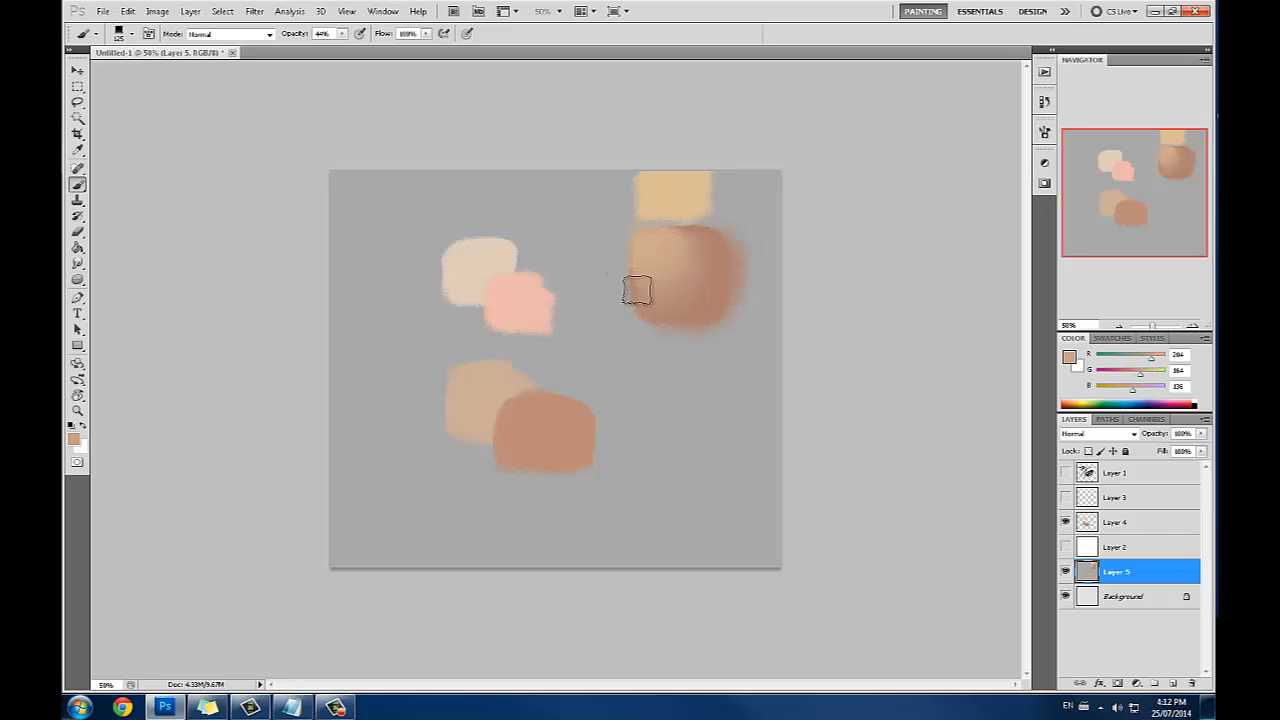
alt+click(700, 228)
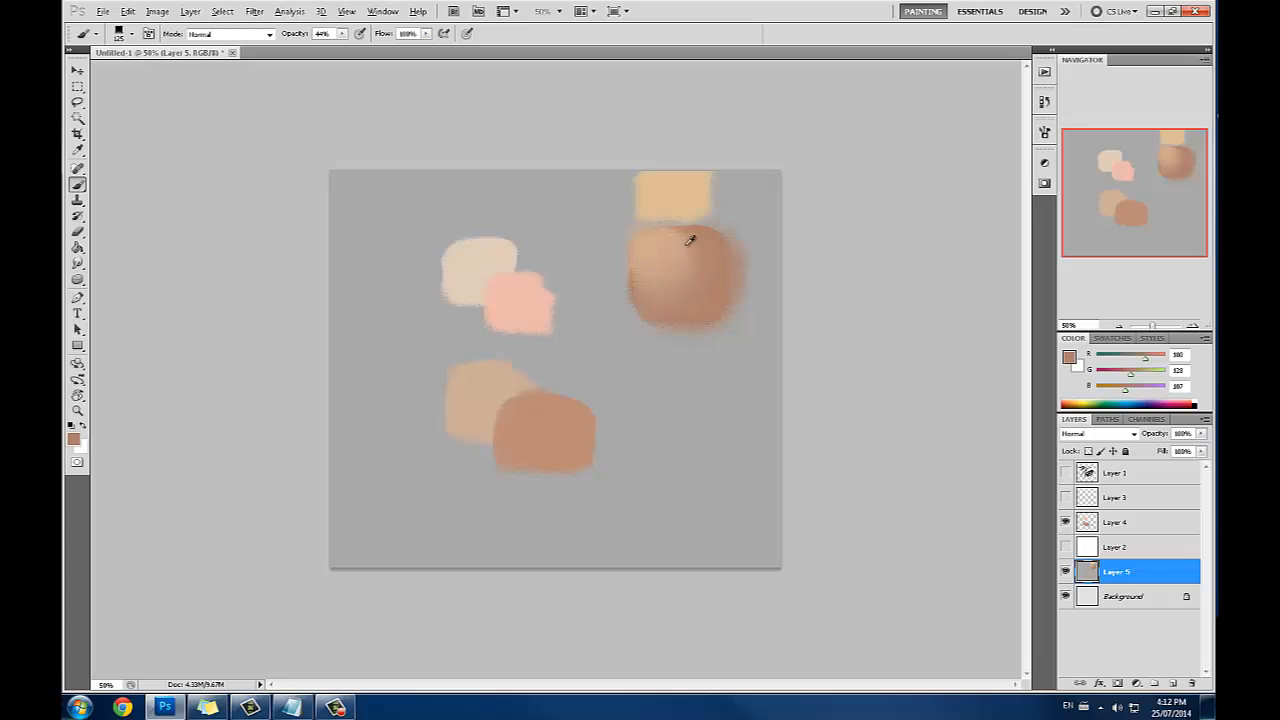
alt+click(684, 244)
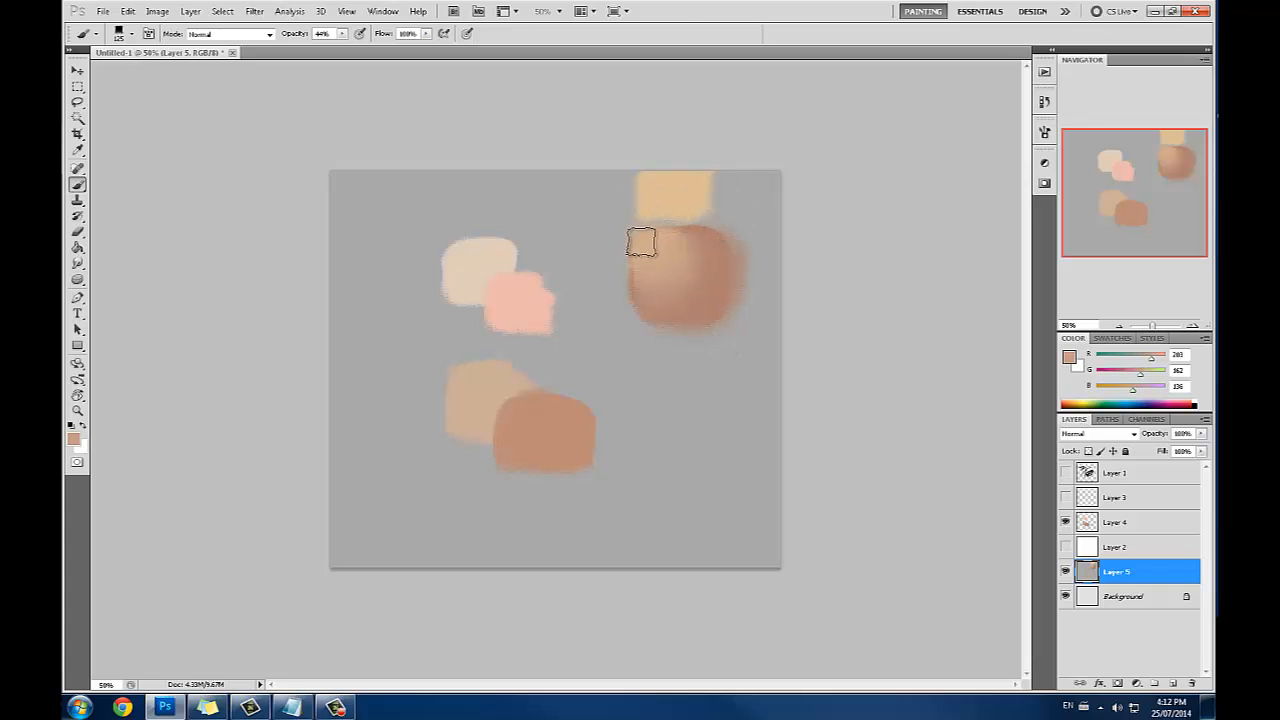
Sample the pale beige swatch, shrink the brush to 70, and dab a small bright highlight on the large patch's upper left
alt+click(483, 255)
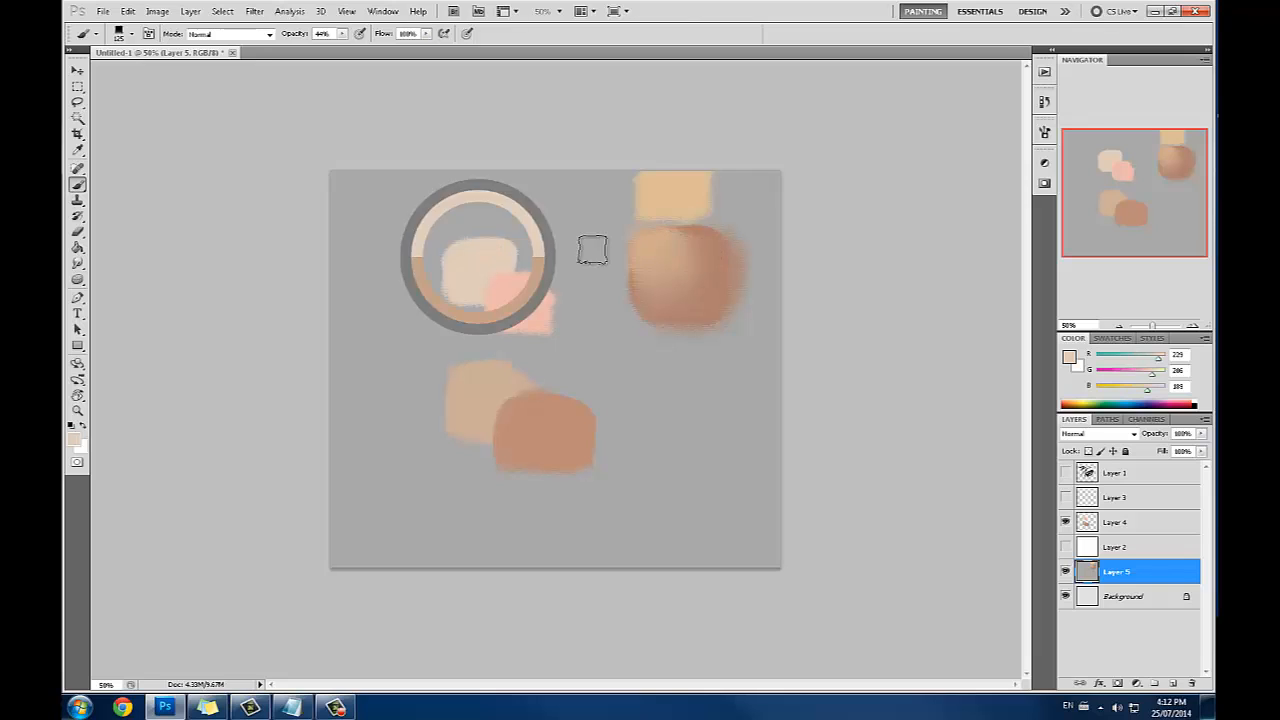
key(bracketleft)
key(bracketleft)
key(bracketleft)
key(bracketleft)
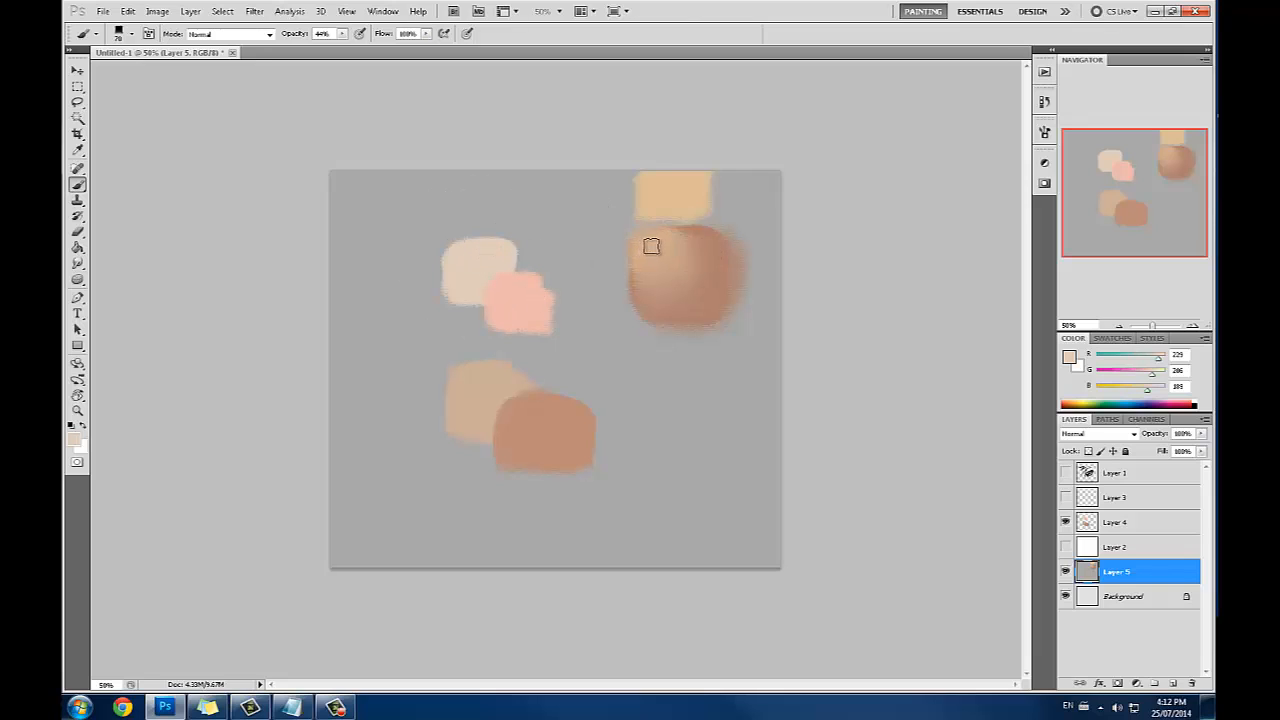
click(651, 246)
click(647, 246)
drag(658, 246, 652, 243)
Step back through the history to the plain brown patch, undoing the blended highlights and the golden swatch
click(1044, 101)
drag(1025, 352, 1021, 208)
click(909, 229)
click(910, 201)
click(911, 160)
click(911, 146)
click(910, 306)
click(909, 292)
click(907, 238)
click(910, 210)
click(912, 168)
click(912, 141)
click(896, 297)
click(896, 236)
click(900, 201)
click(904, 175)
click(906, 145)
click(908, 125)
click(909, 252)
click(895, 238)
click(886, 293)
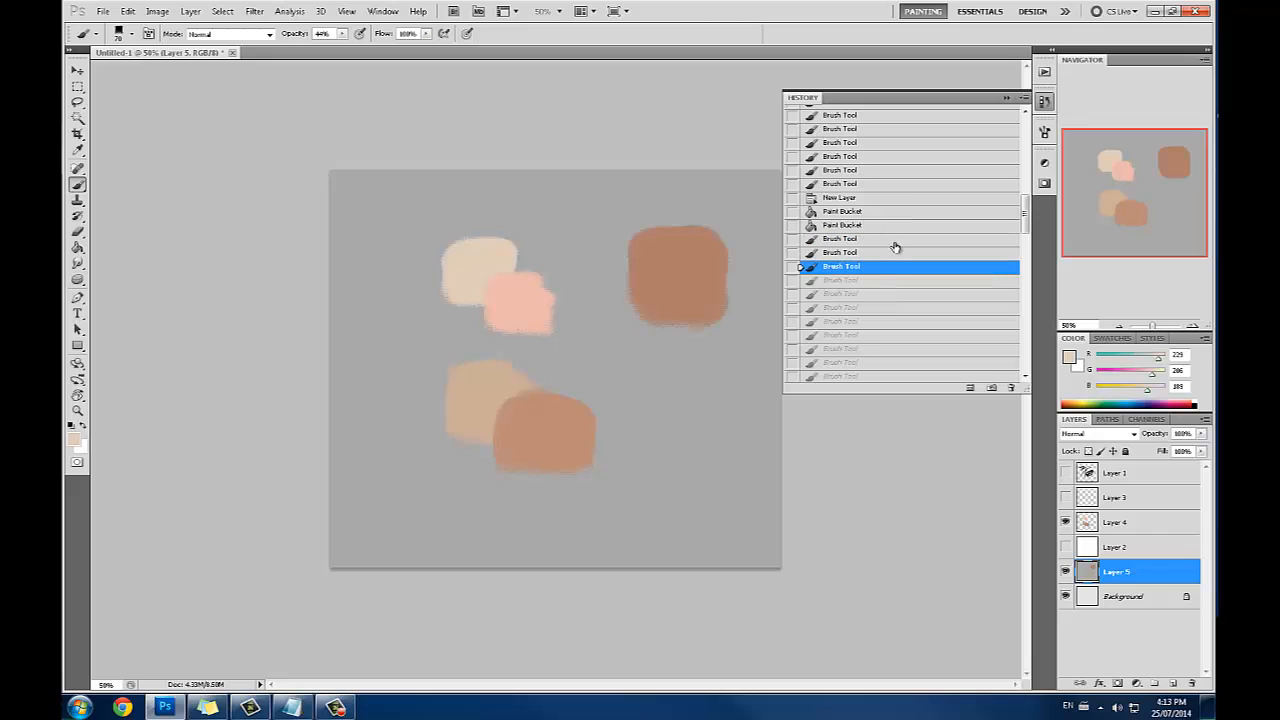
click(1006, 98)
Add an empty layer above Layer 5 and resample the brown patch on Layer 5 as the foreground color
click(1172, 683)
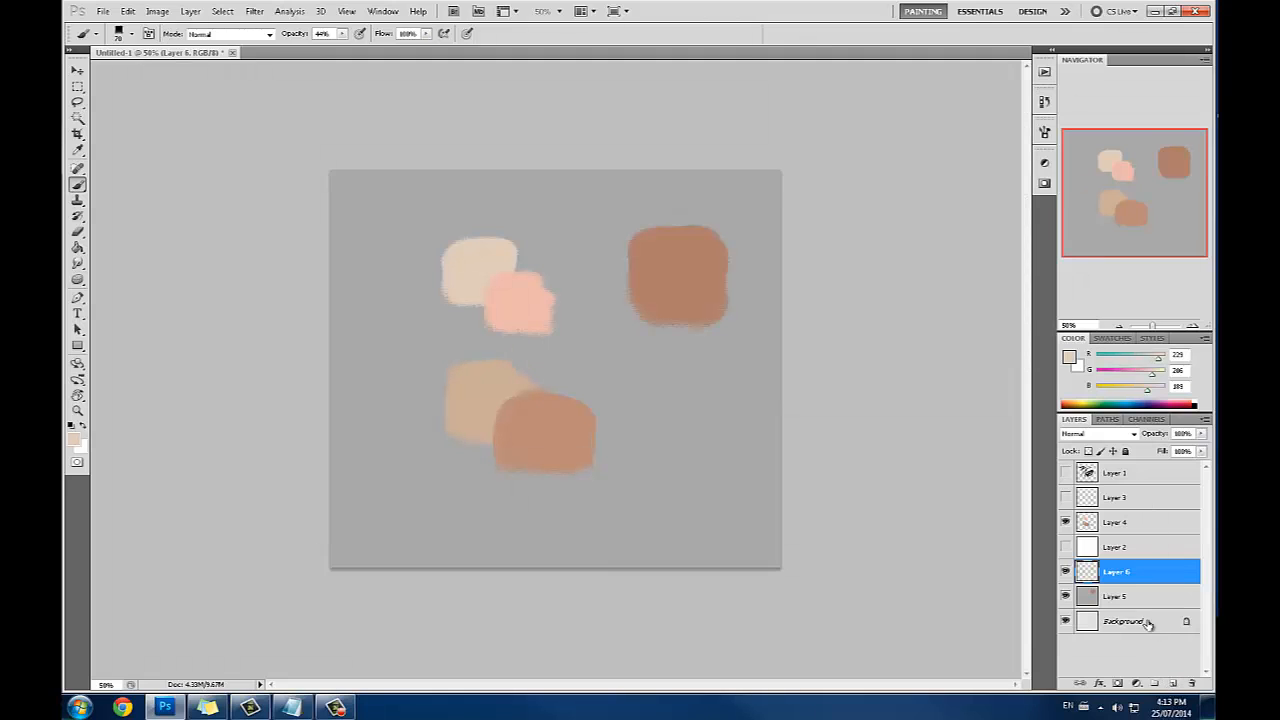
click(1112, 598)
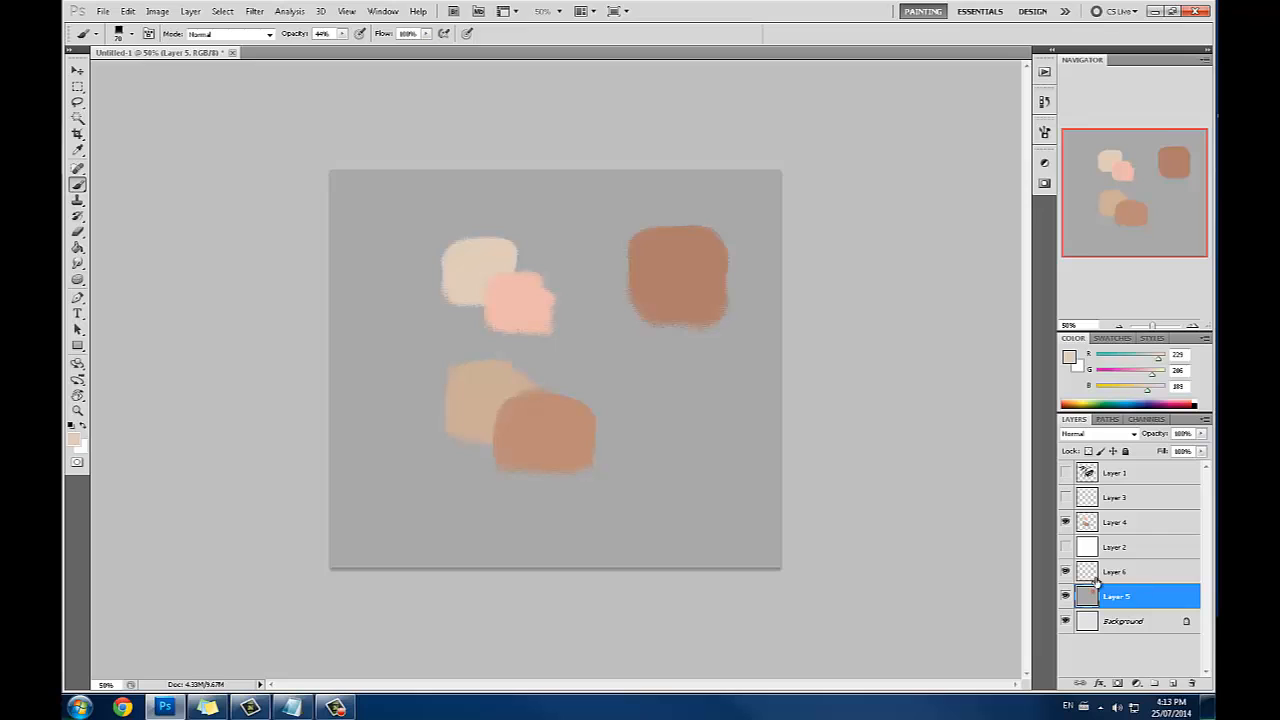
alt+click(684, 256)
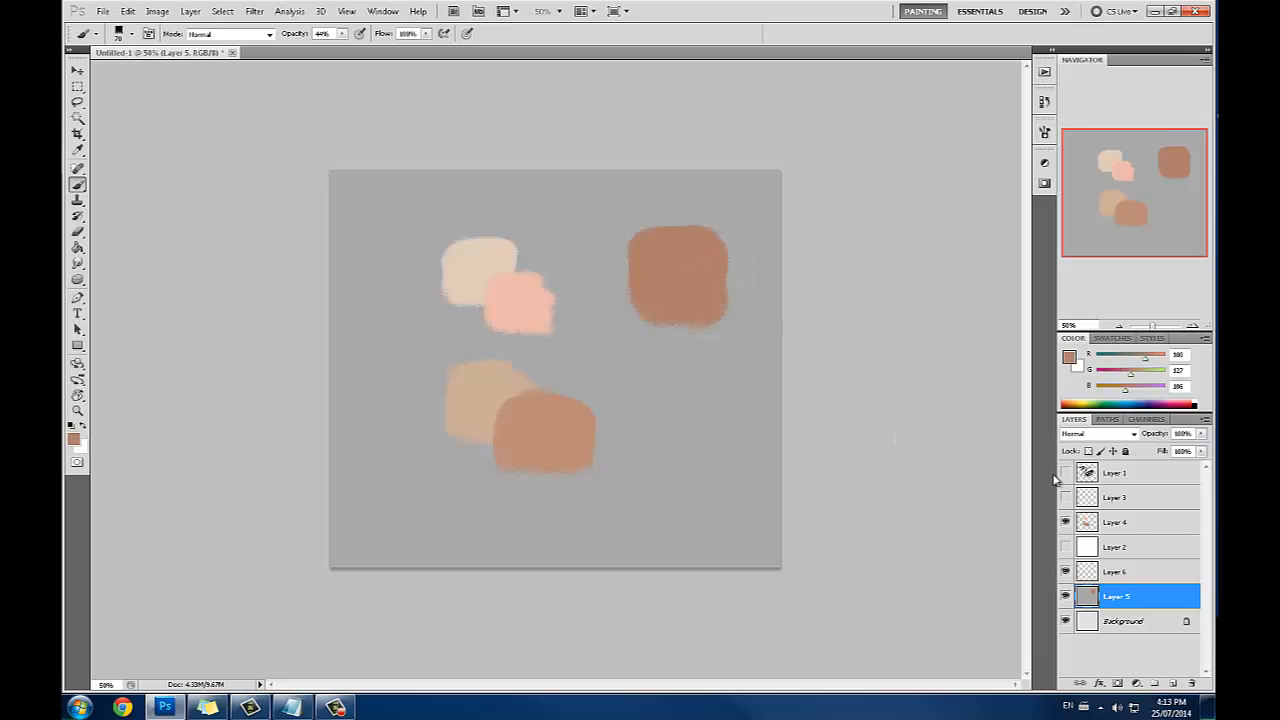
Roll the history back to the second Paint Bucket fill, undoing the brown patch and the empty layer
click(1044, 101)
click(865, 346)
click(856, 318)
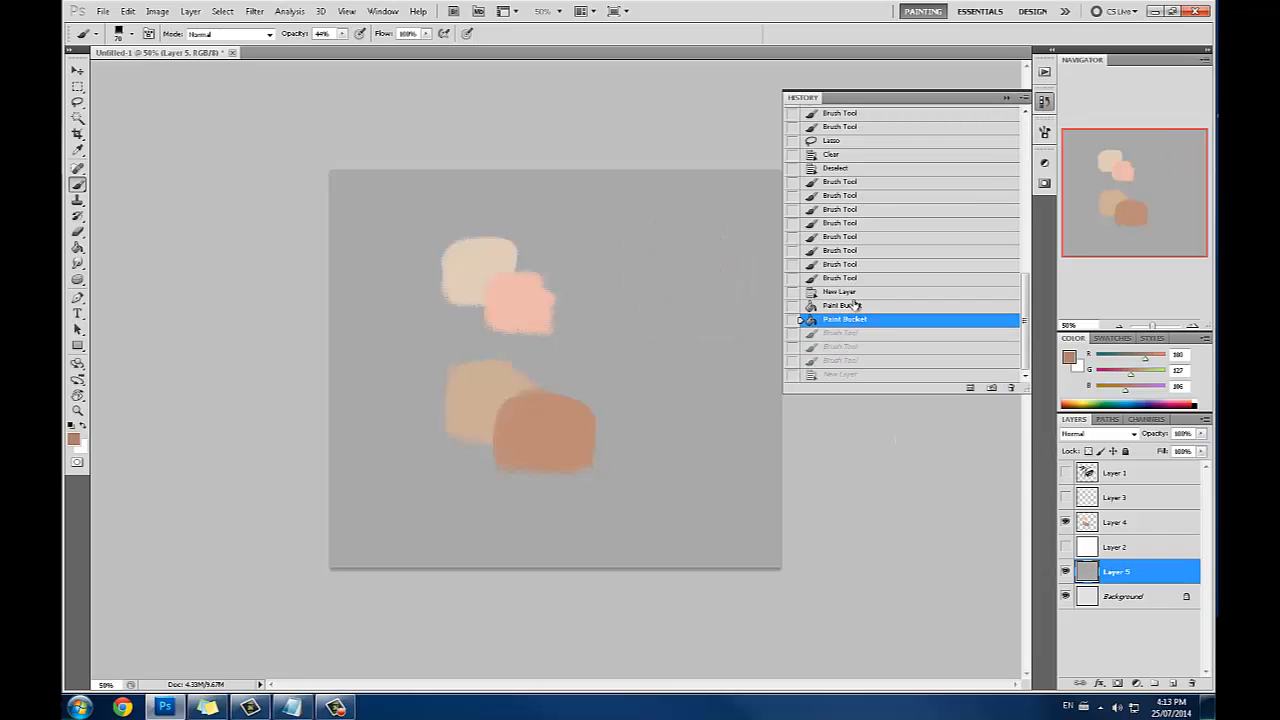
click(857, 292)
click(855, 305)
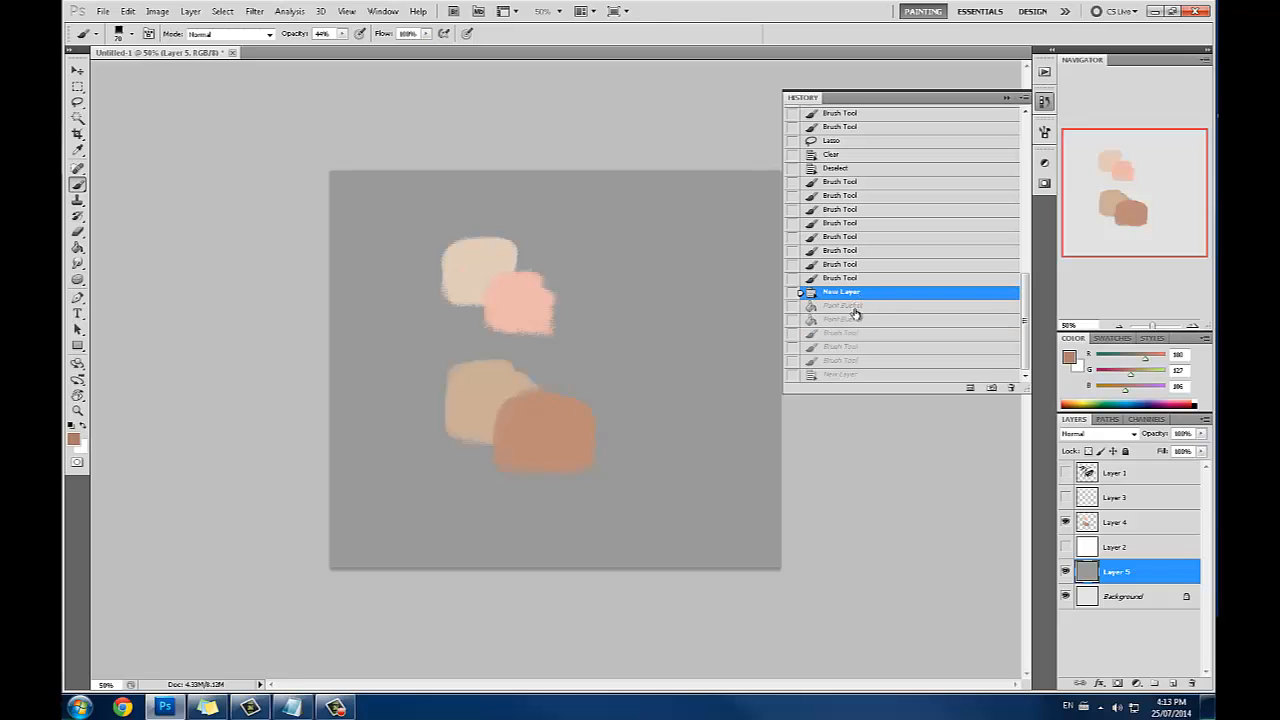
click(856, 319)
click(856, 305)
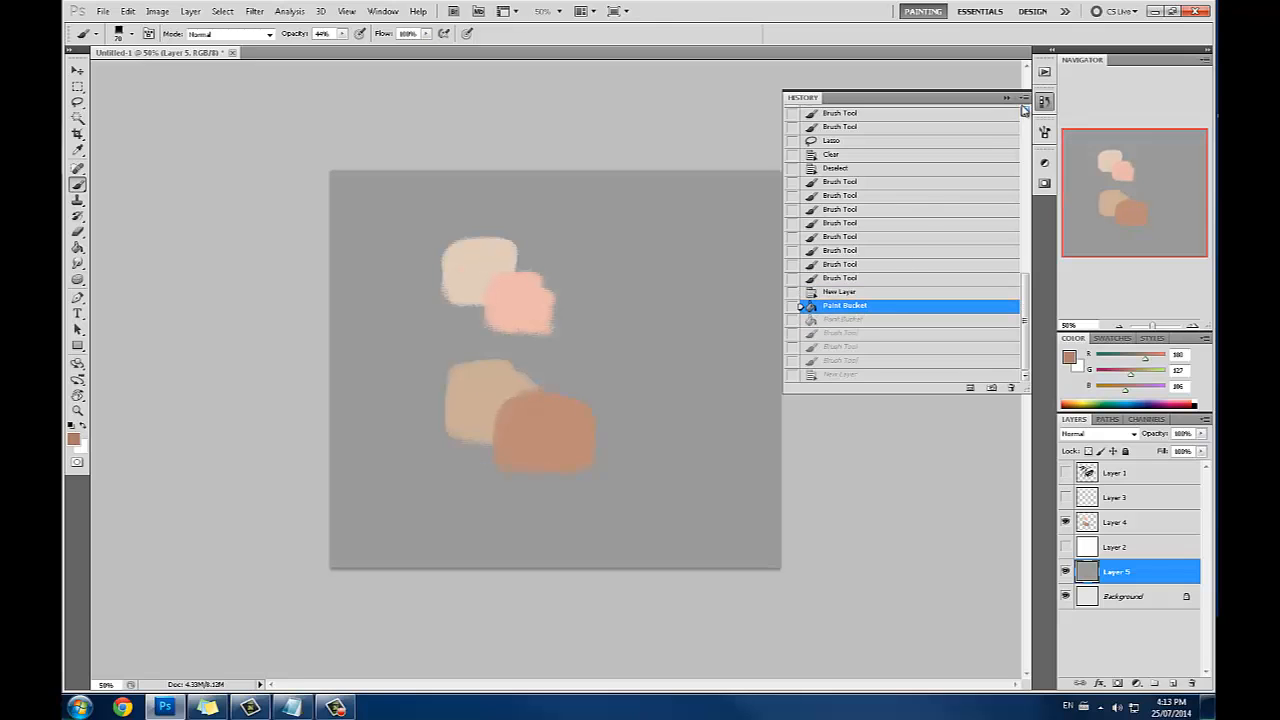
click(868, 319)
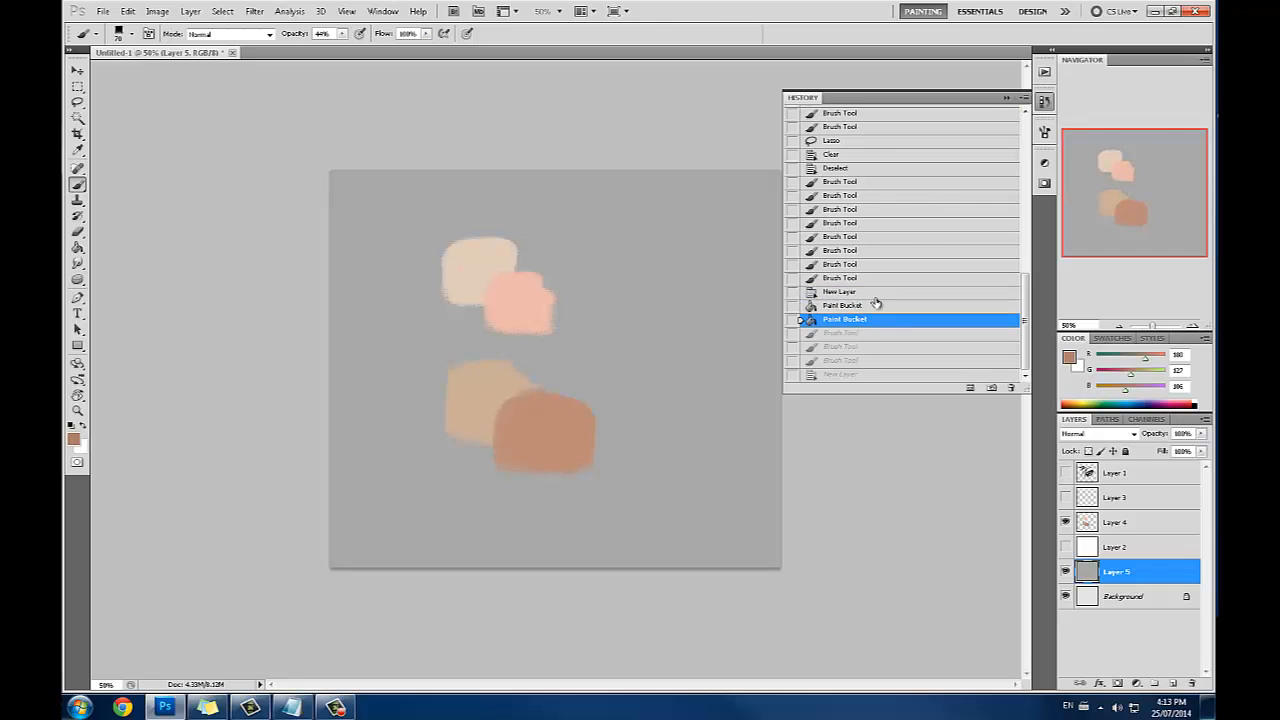
click(1006, 97)
Repaint the large brown patch on Layer 4, enlarging the brush to 400 and raising its opacity to 100%
click(1115, 521)
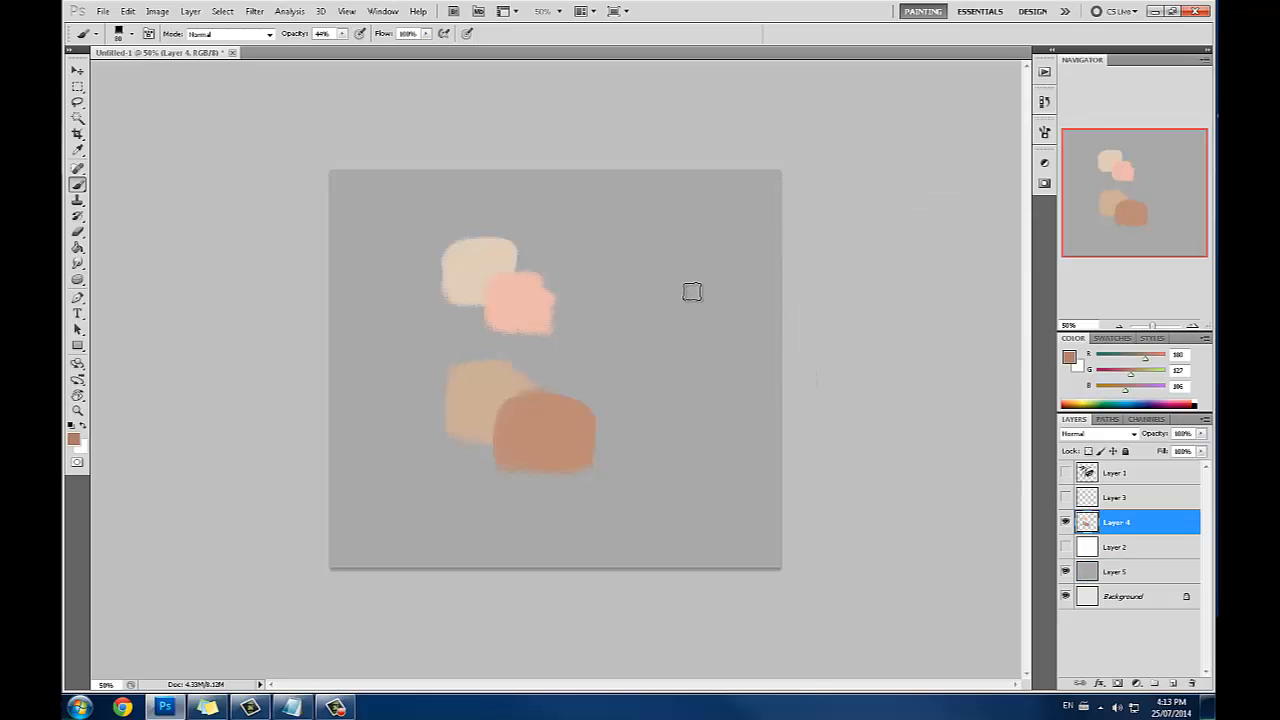
key(bracketright)
key(bracketright)
key(bracketright)
key(bracketright)
key(bracketright)
key(bracketright)
key(bracketright)
key(bracketright)
key(bracketright)
key(bracketright)
drag(689, 272, 695, 262)
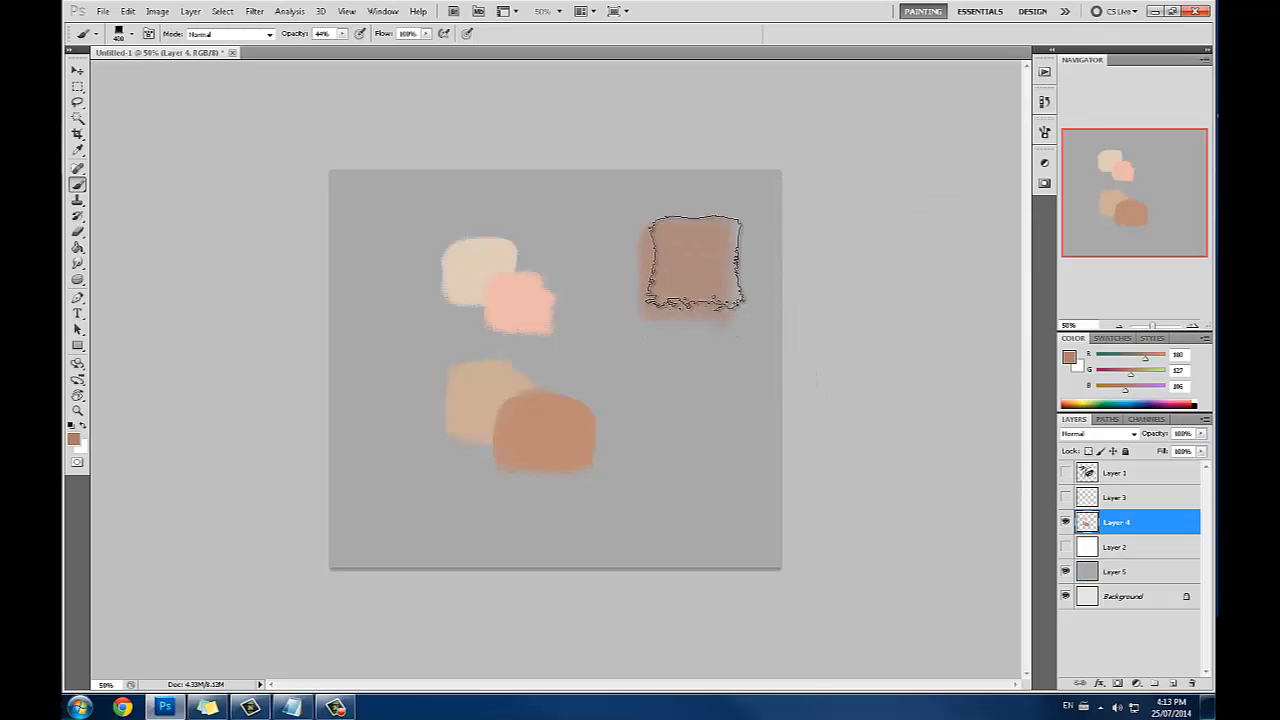
click(342, 35)
drag(350, 52, 488, 53)
drag(682, 247, 682, 278)
Add two empty layers above Layer 5, placing the second one directly over it
click(1136, 572)
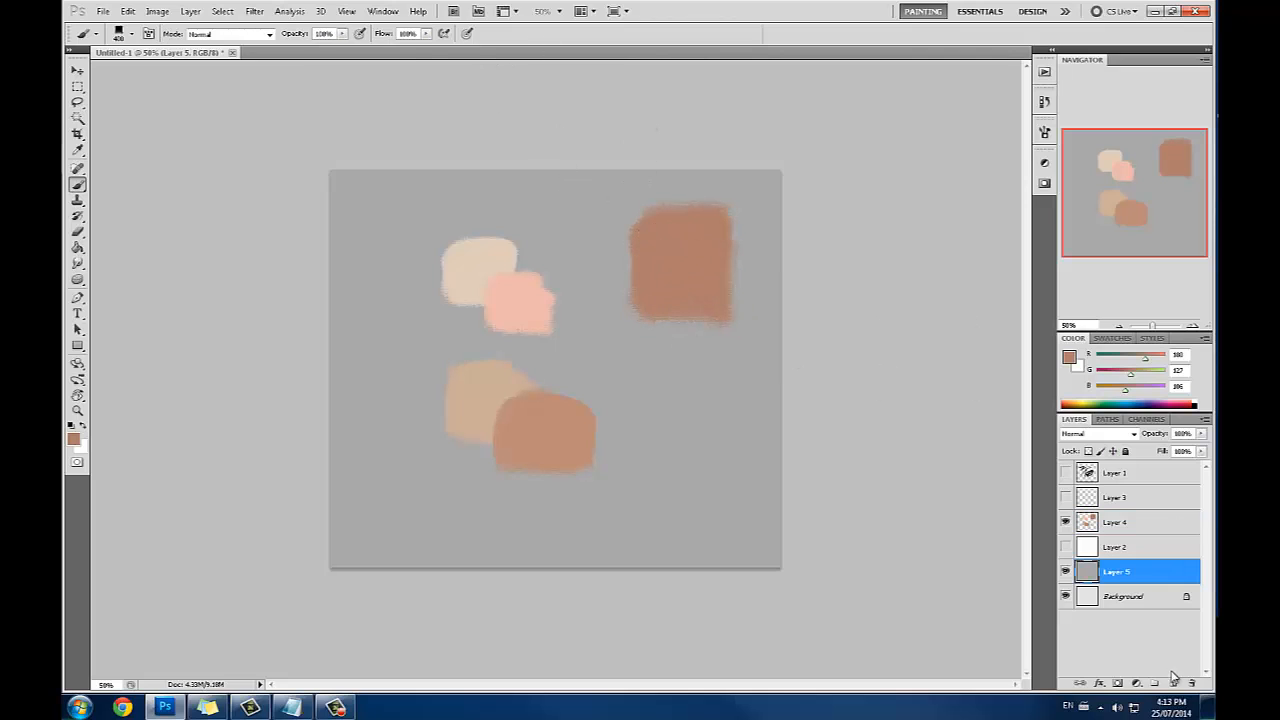
click(1173, 683)
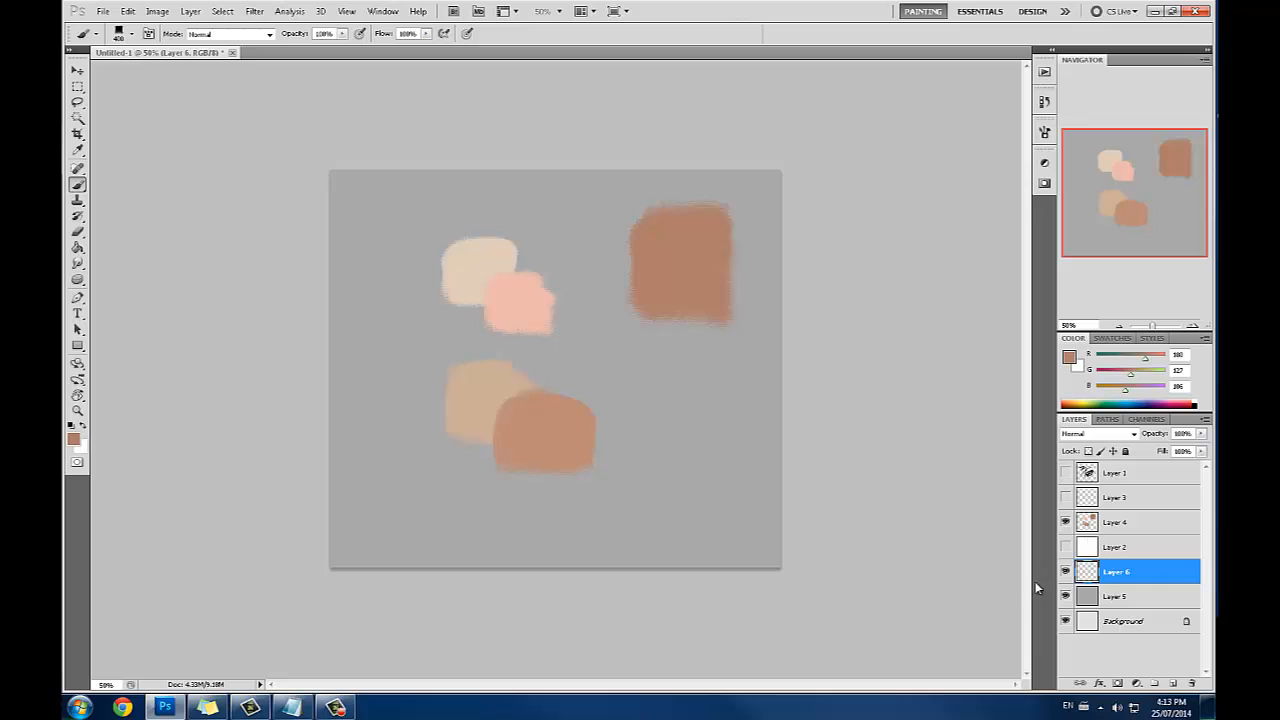
click(1118, 598)
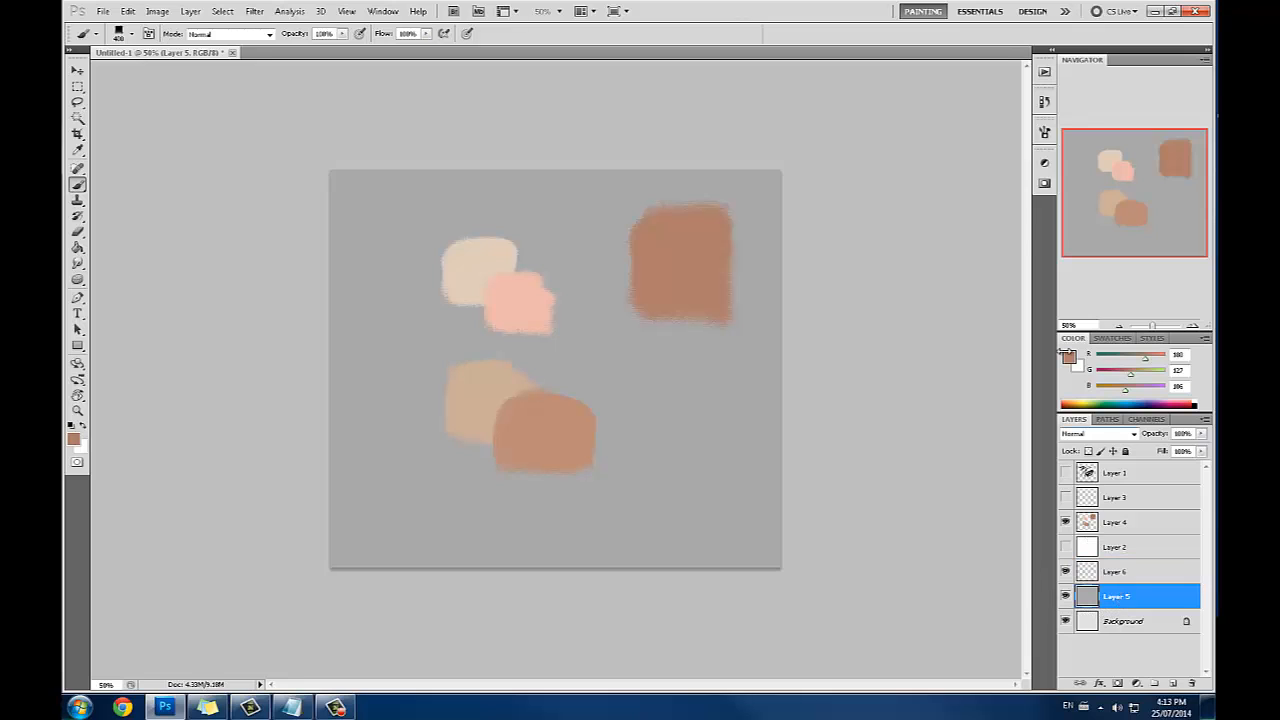
click(1173, 683)
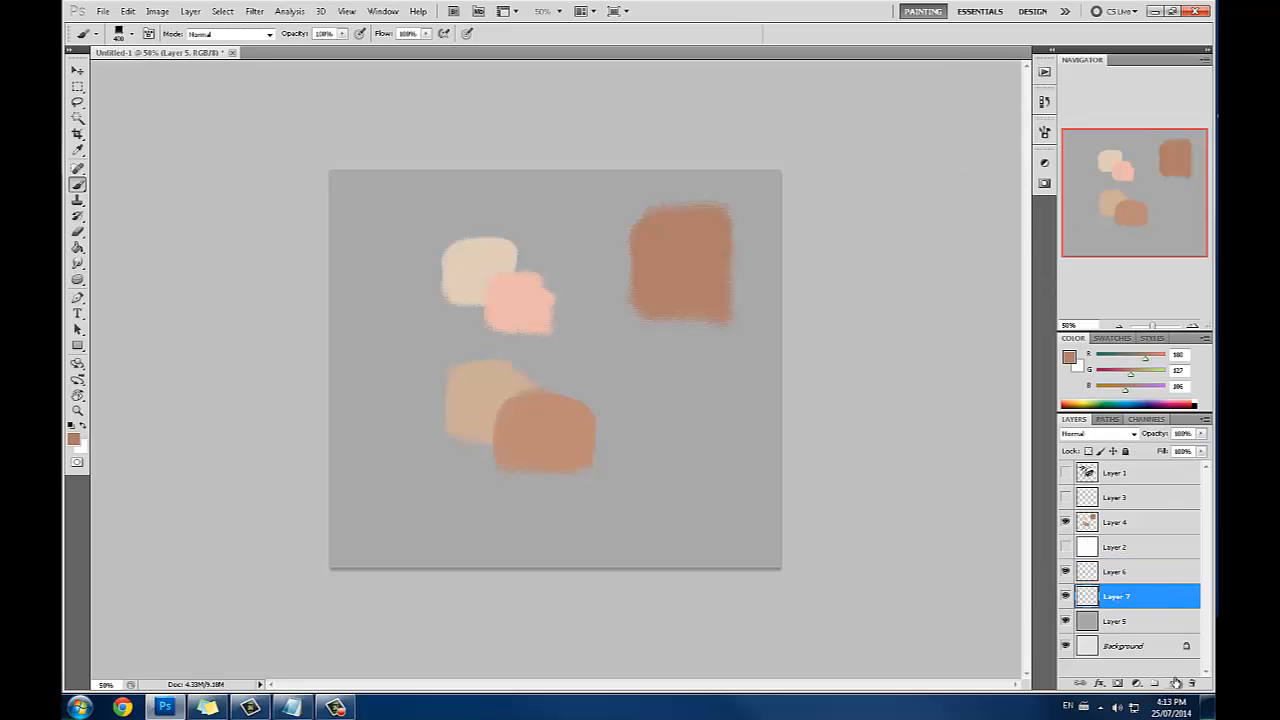
Set the foreground color to neutral grey RGB 163, 163, 163 and fill Layer 7 with it
click(1069, 357)
drag(825, 308, 688, 292)
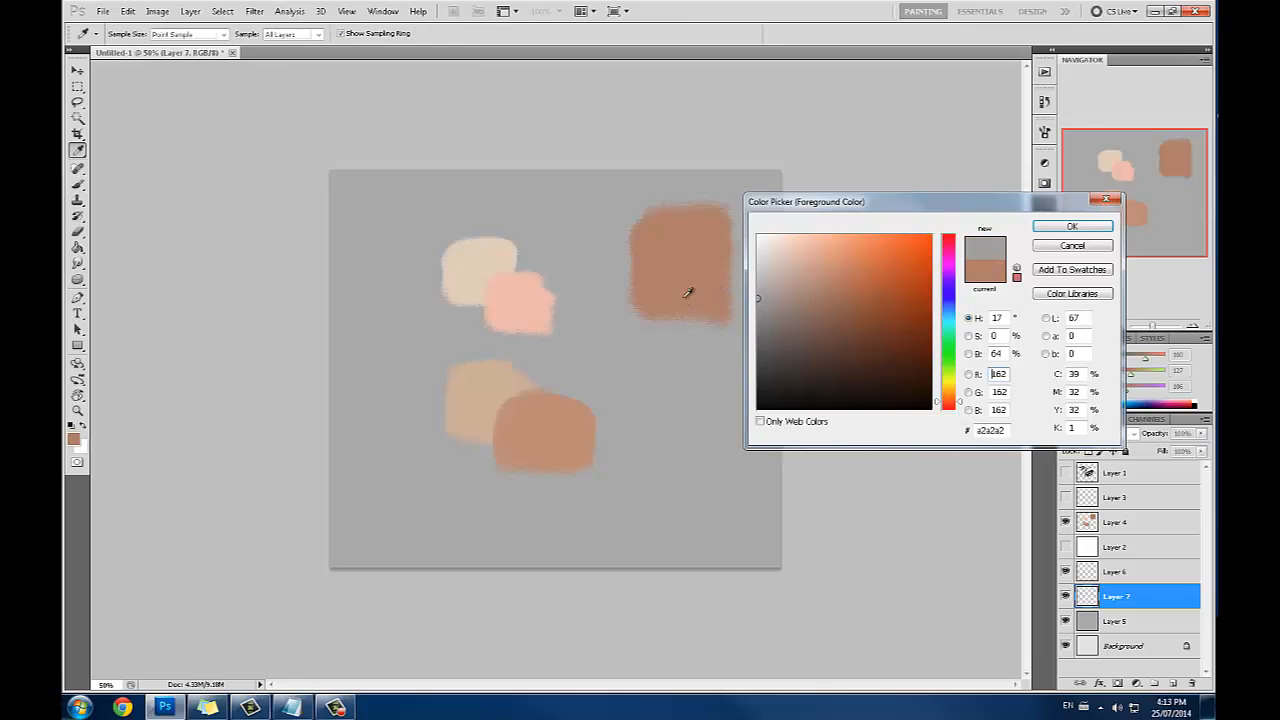
click(1053, 230)
key(g)
click(668, 431)
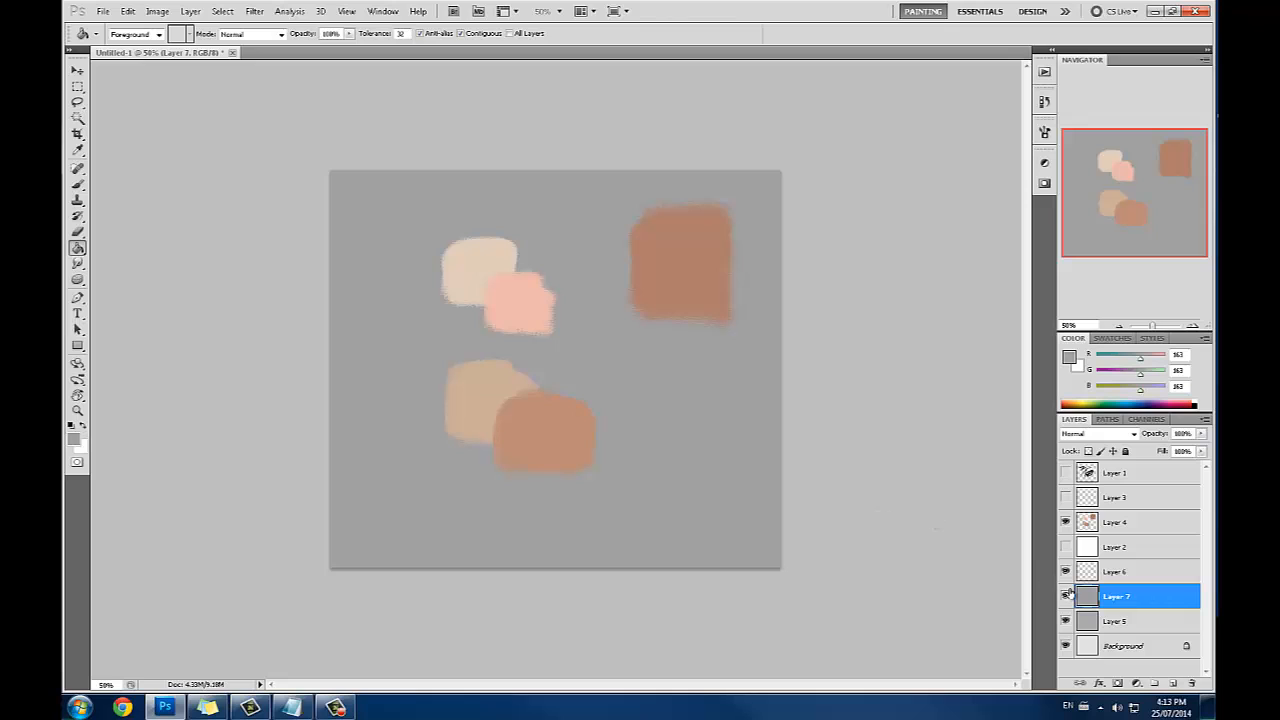
Darken the foreground grey to RGB 143, 143, 143 and replace Layer 7's fill with it
click(1069, 357)
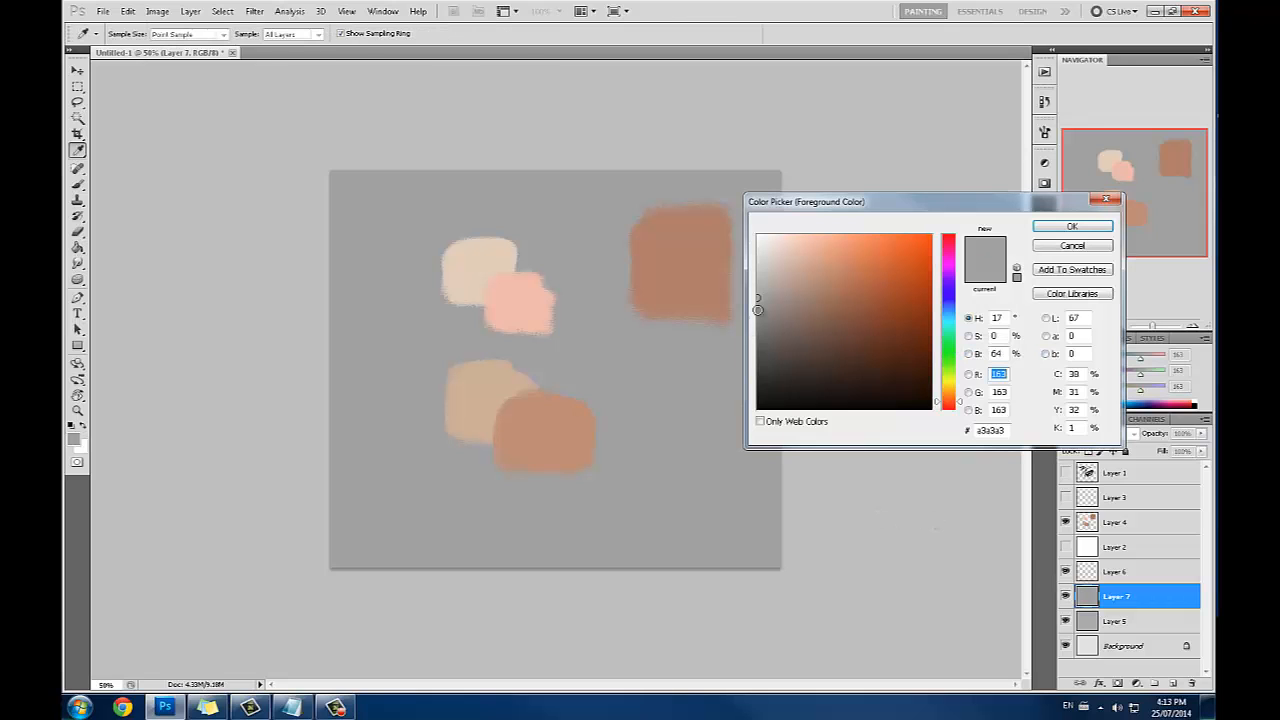
drag(757, 295, 754, 311)
click(1059, 224)
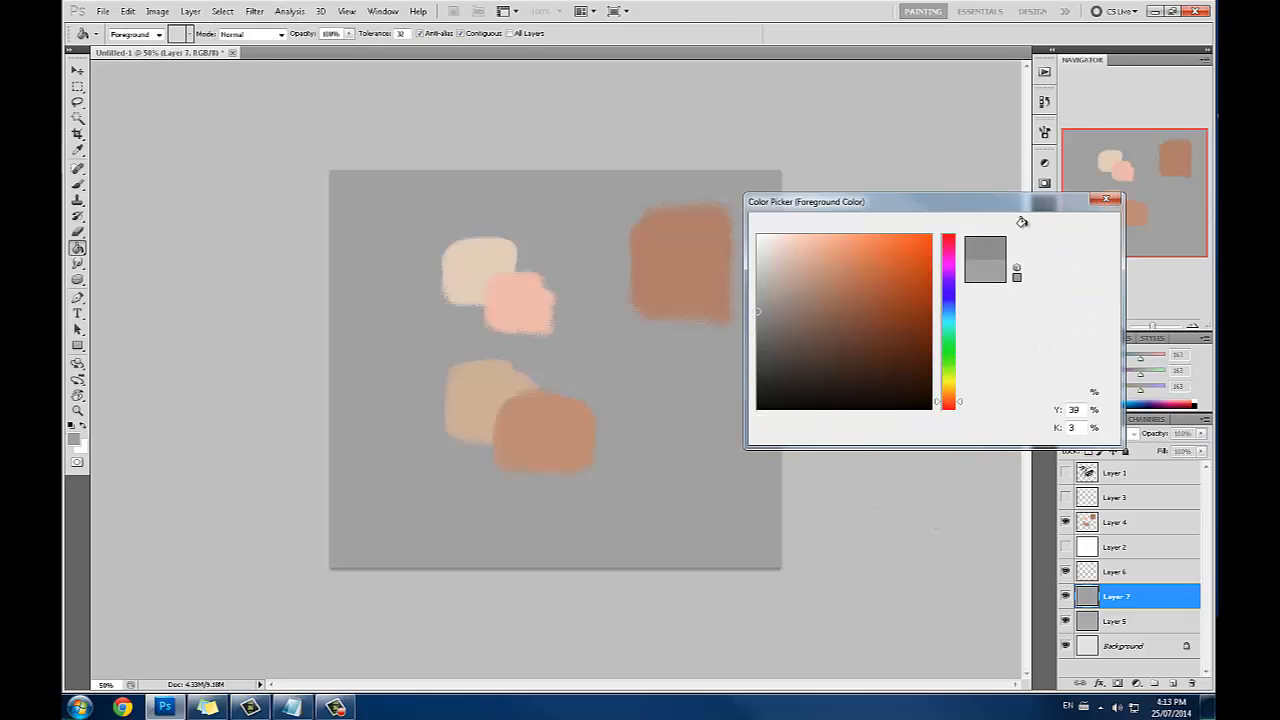
key(ctrl+z)
click(723, 433)
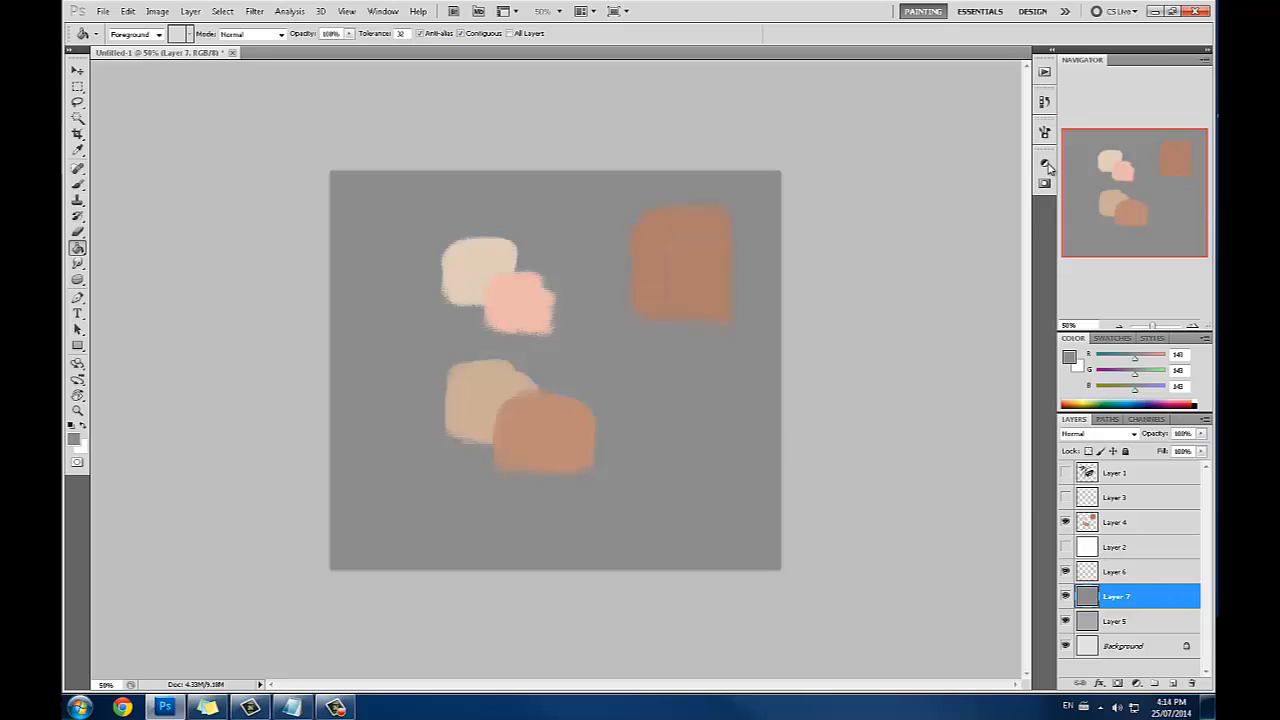
Lighten the foreground grey to RGB 156, 156, 156 and refill Layer 7
click(1069, 357)
drag(756, 312, 757, 302)
click(1069, 226)
key(g)
click(719, 390)
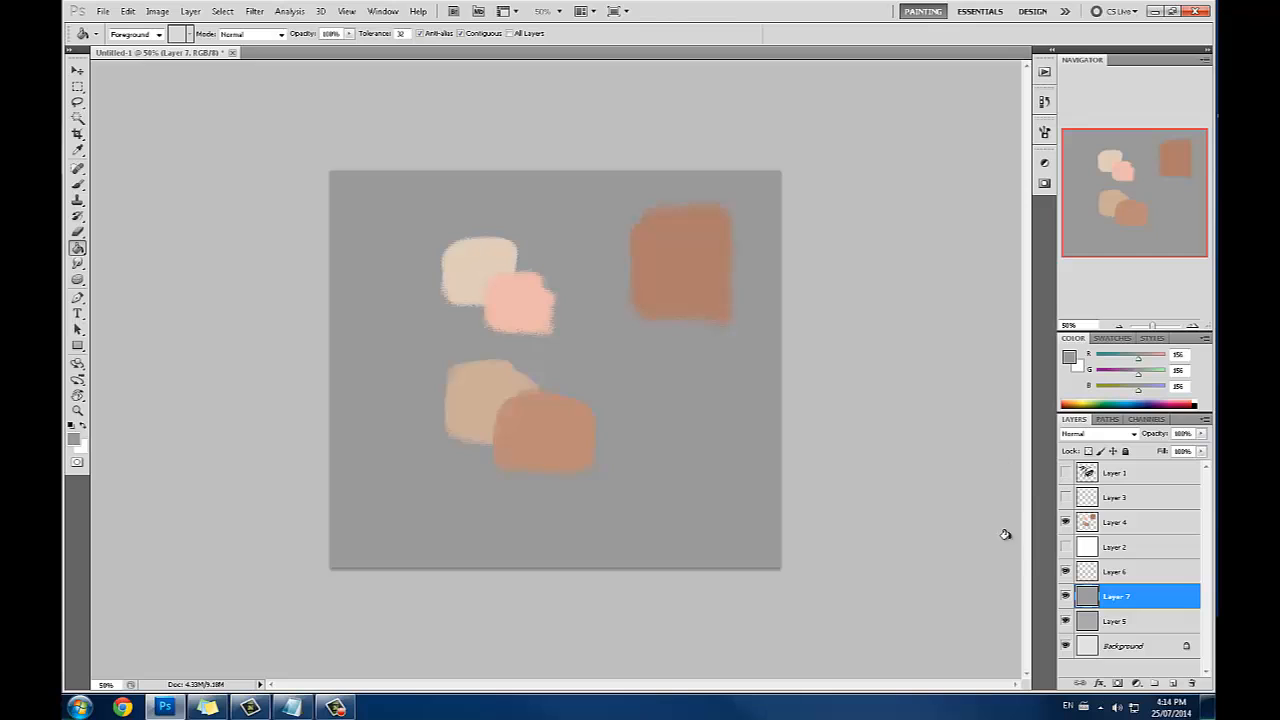
Compare the swatches on the two greys by toggling the visibility of Layer 7 and Layer 5
click(1065, 597)
click(1065, 621)
click(1065, 597)
click(1065, 597)
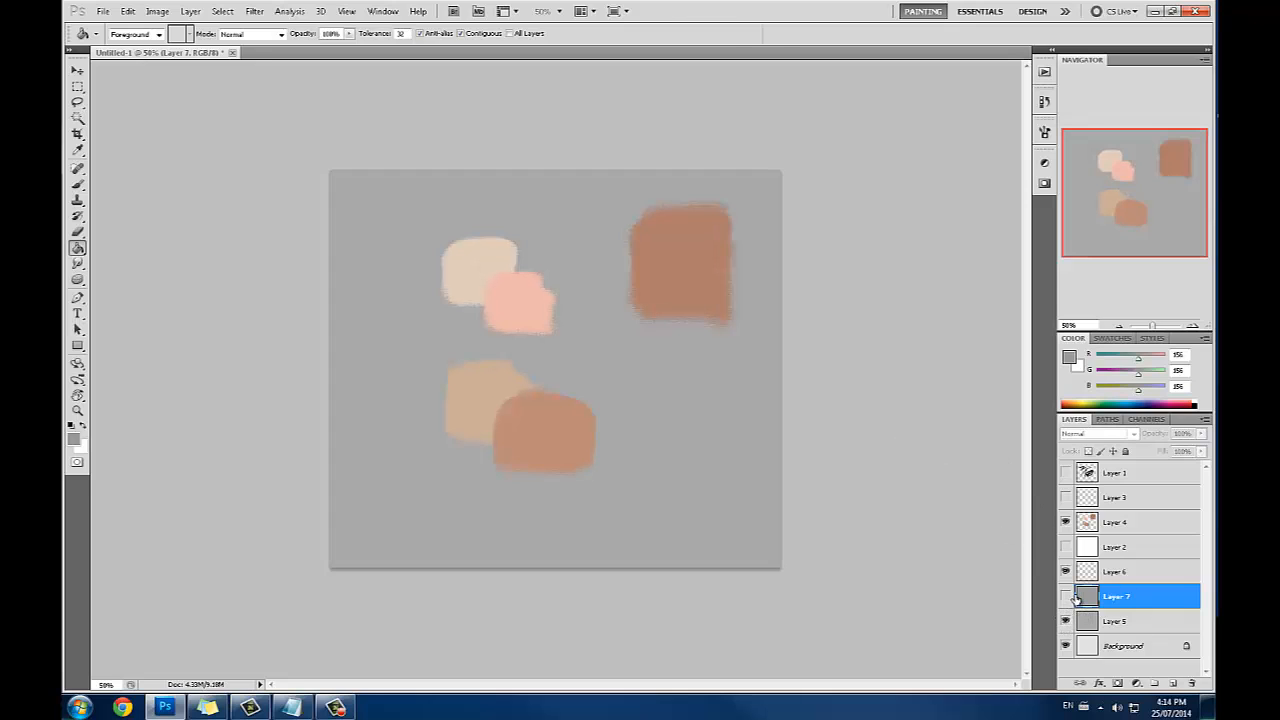
click(1065, 597)
click(1066, 597)
Show Layer 7 again and fill it with dark grey, RGB 48, 48, 48
click(1128, 526)
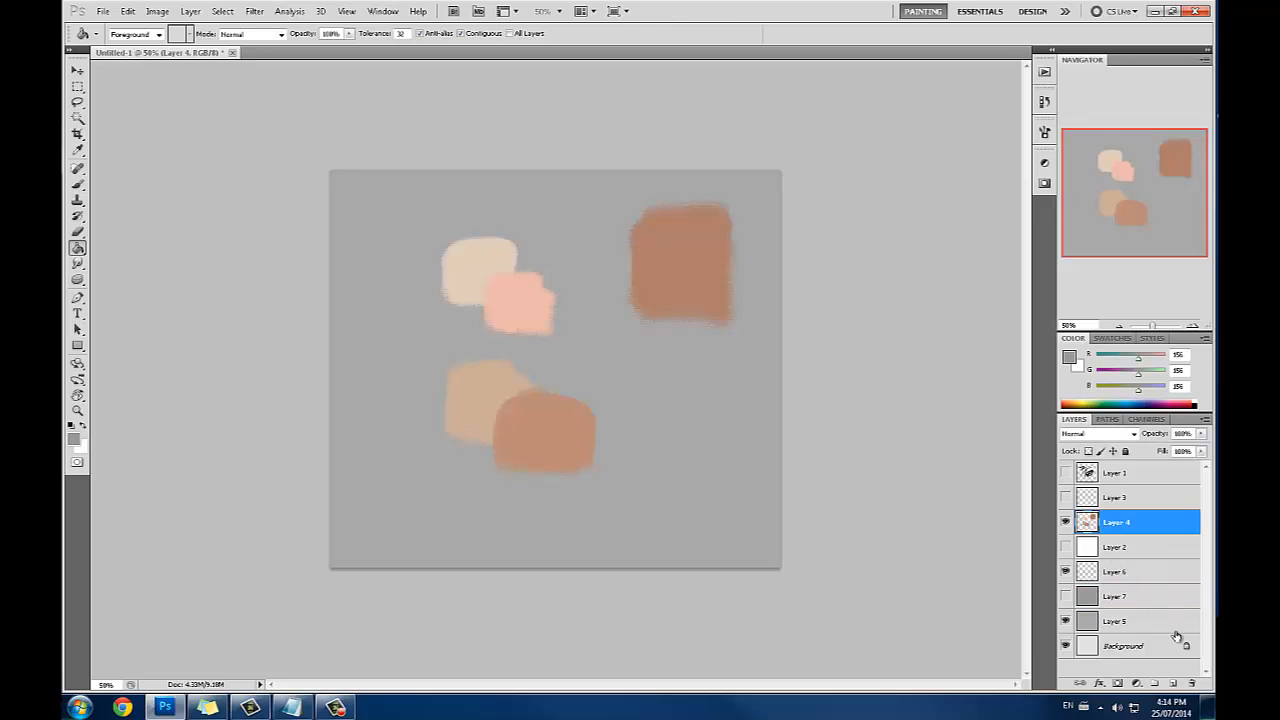
click(1122, 596)
click(1065, 597)
click(1066, 357)
click(757, 375)
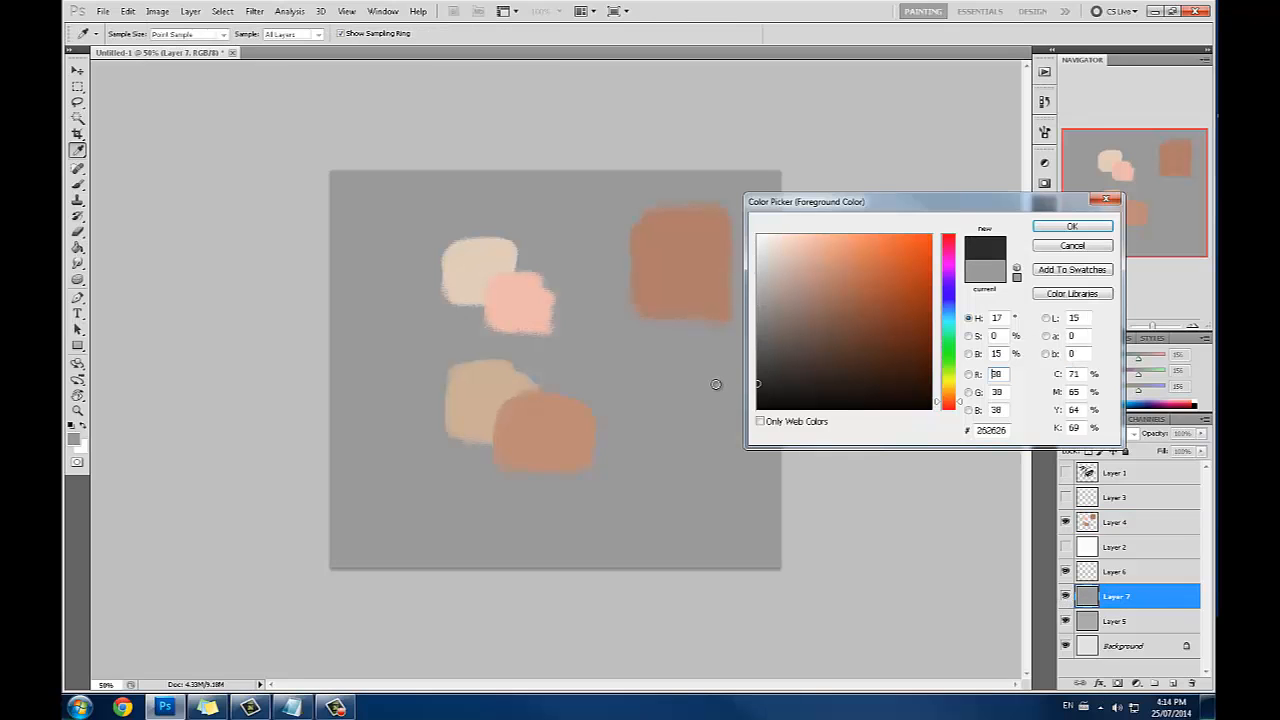
click(1071, 226)
key(g)
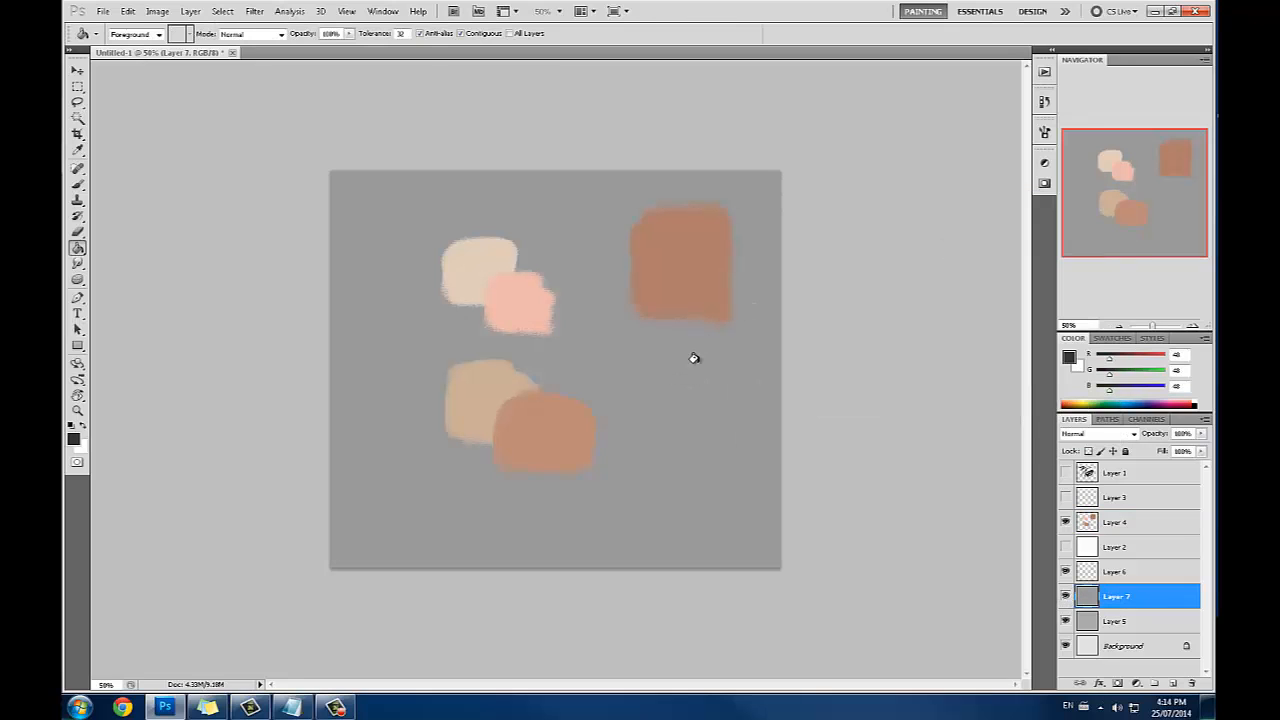
click(690, 443)
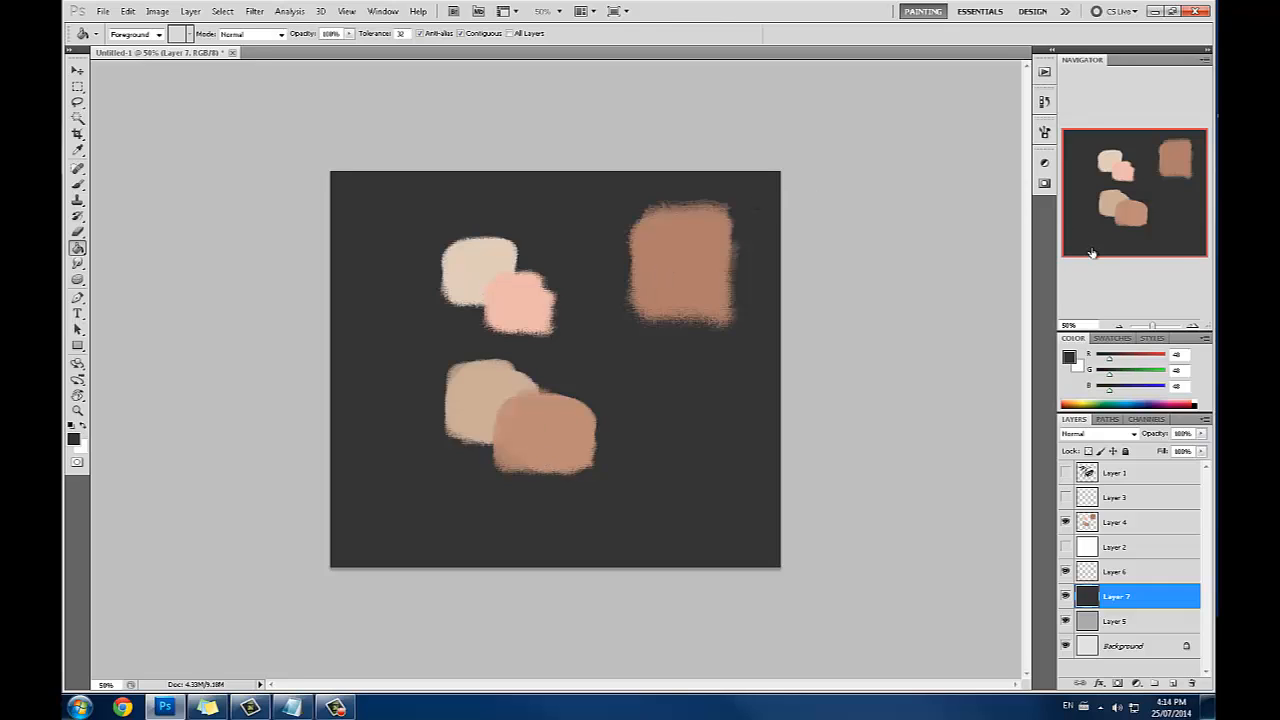
Sample the light, pink, tan and brown skin swatches in the foreground Color Picker to compare their hue, saturation and brightness
click(1066, 356)
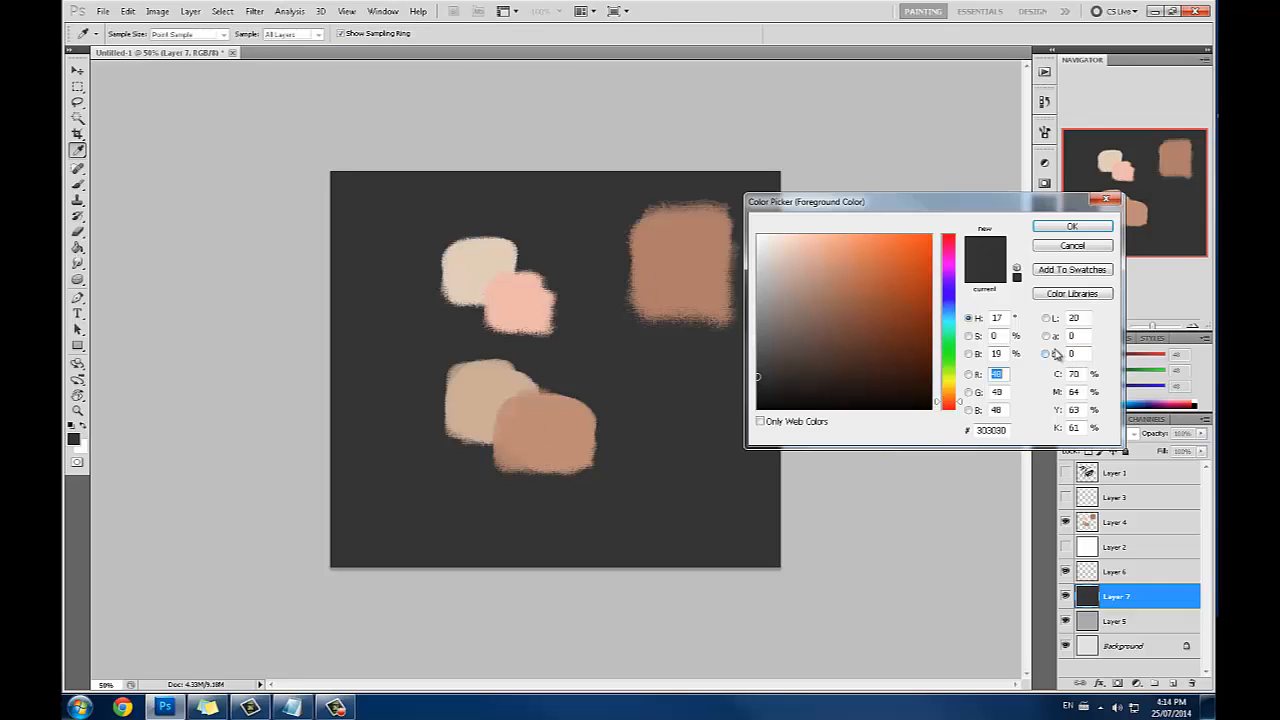
drag(905, 201, 958, 165)
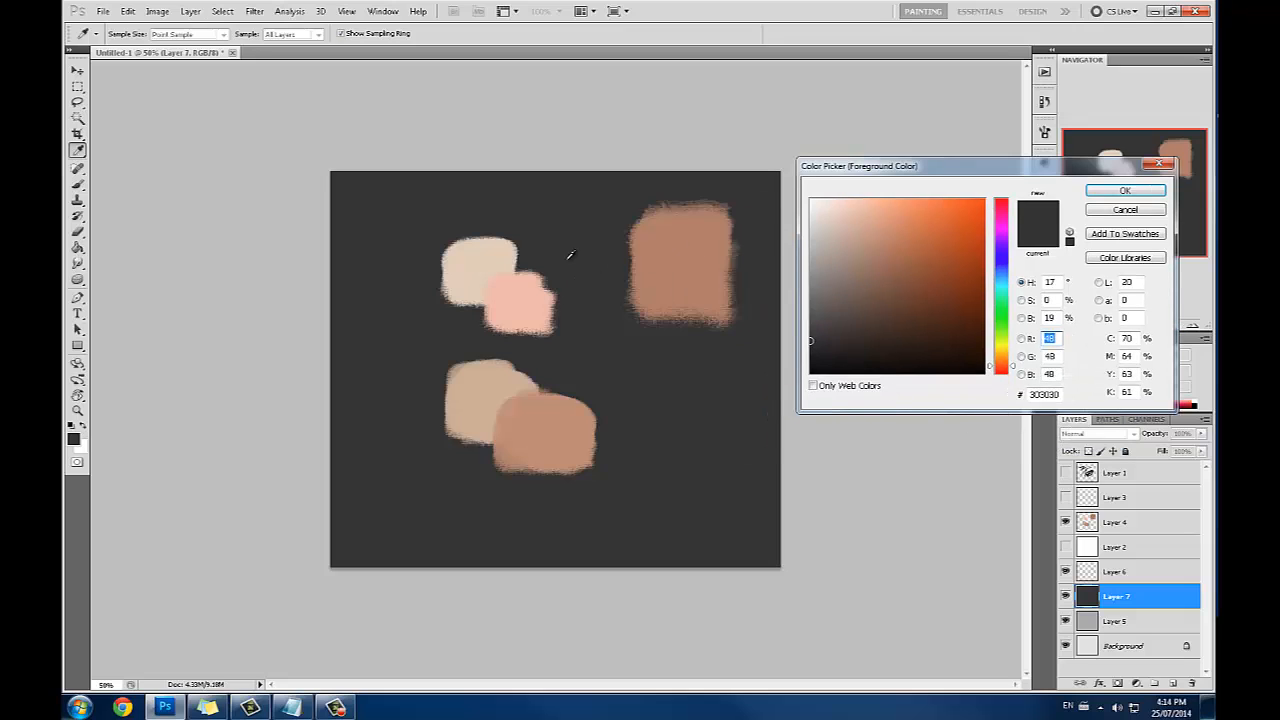
click(487, 255)
click(522, 295)
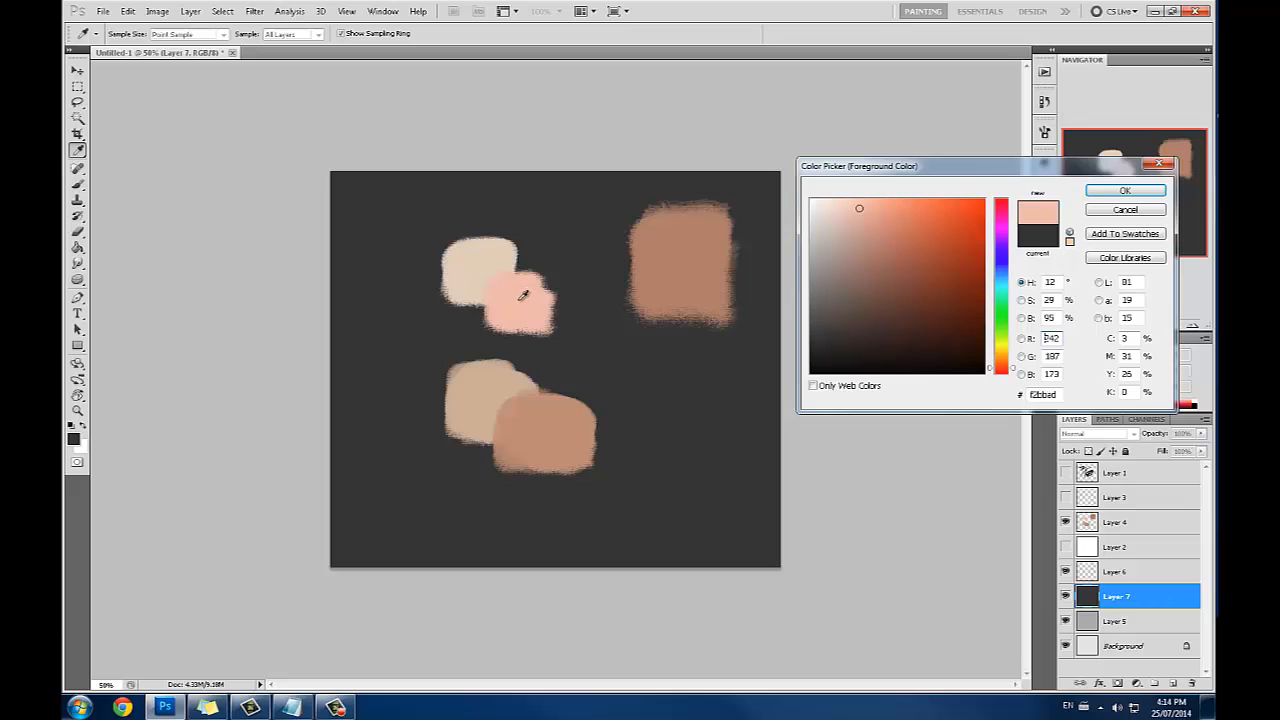
click(493, 385)
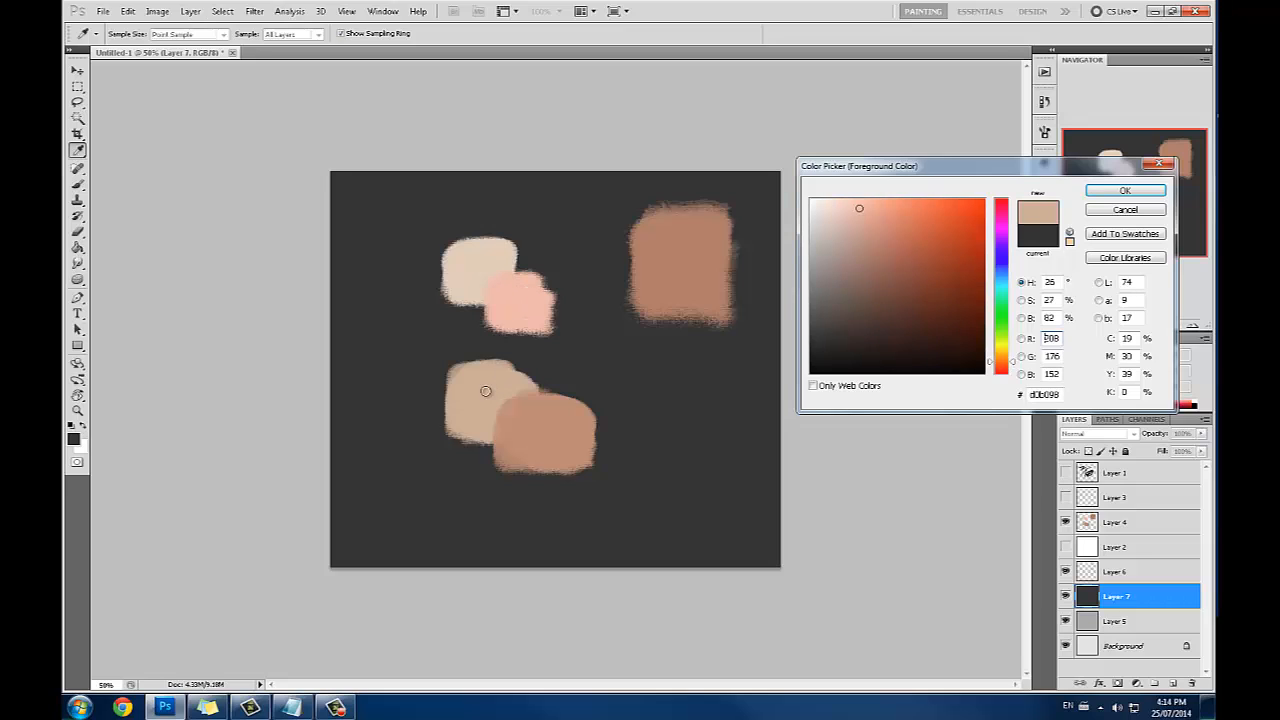
click(546, 418)
click(664, 265)
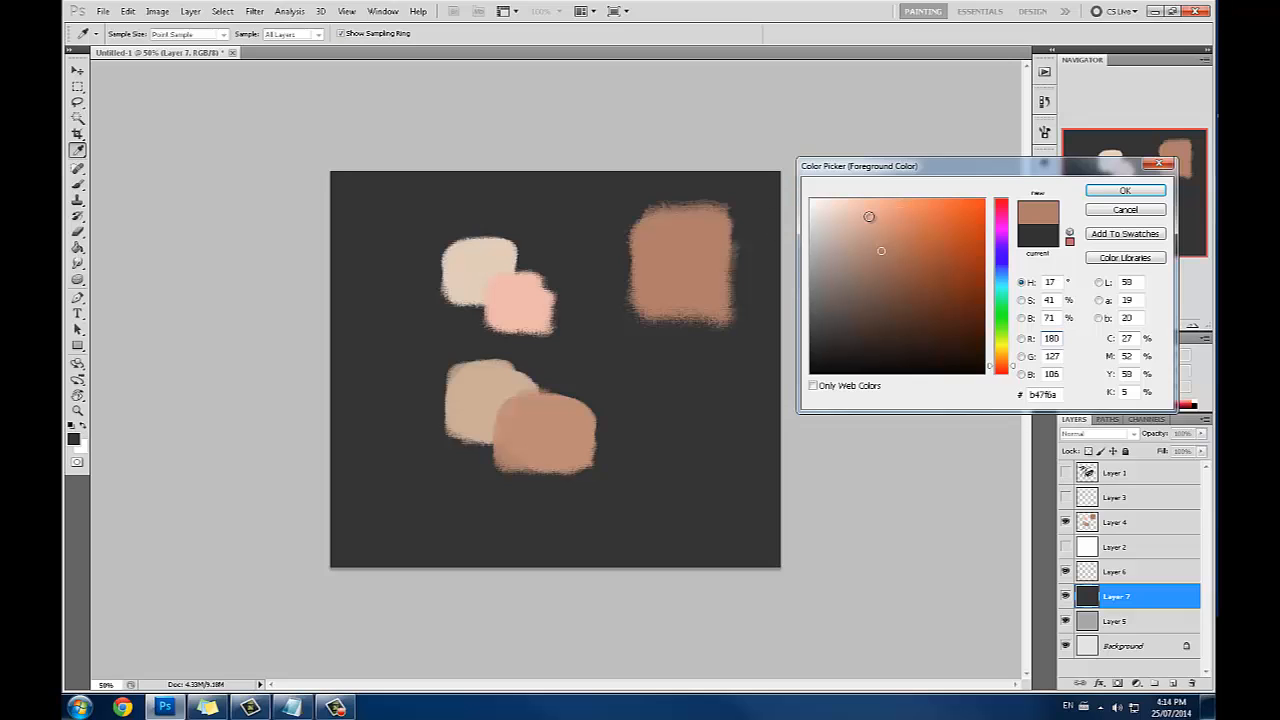
click(485, 261)
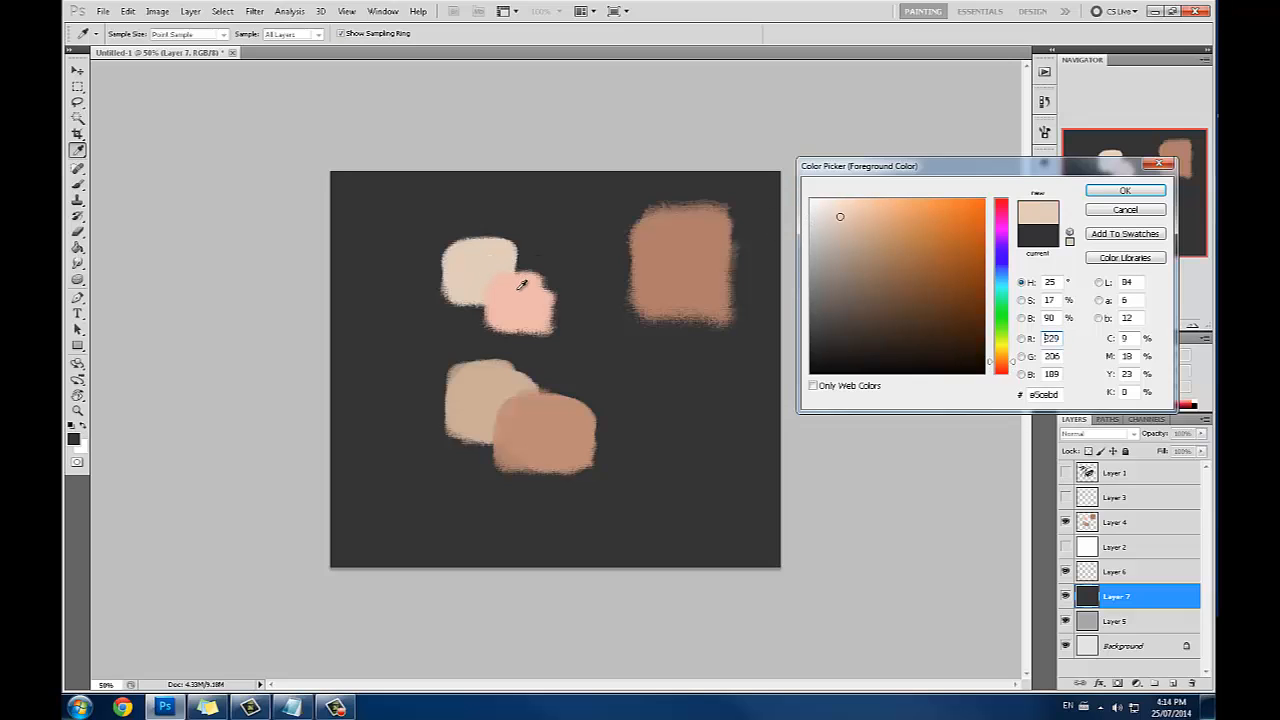
click(531, 295)
click(518, 407)
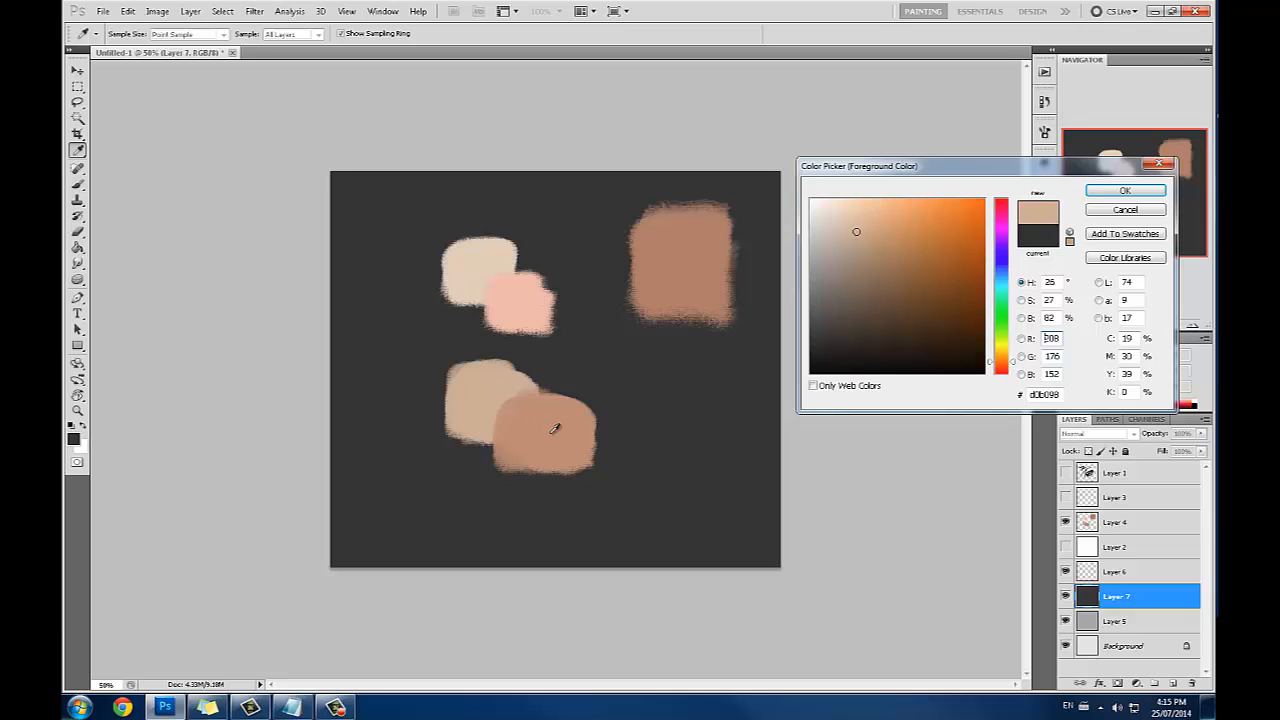
click(556, 428)
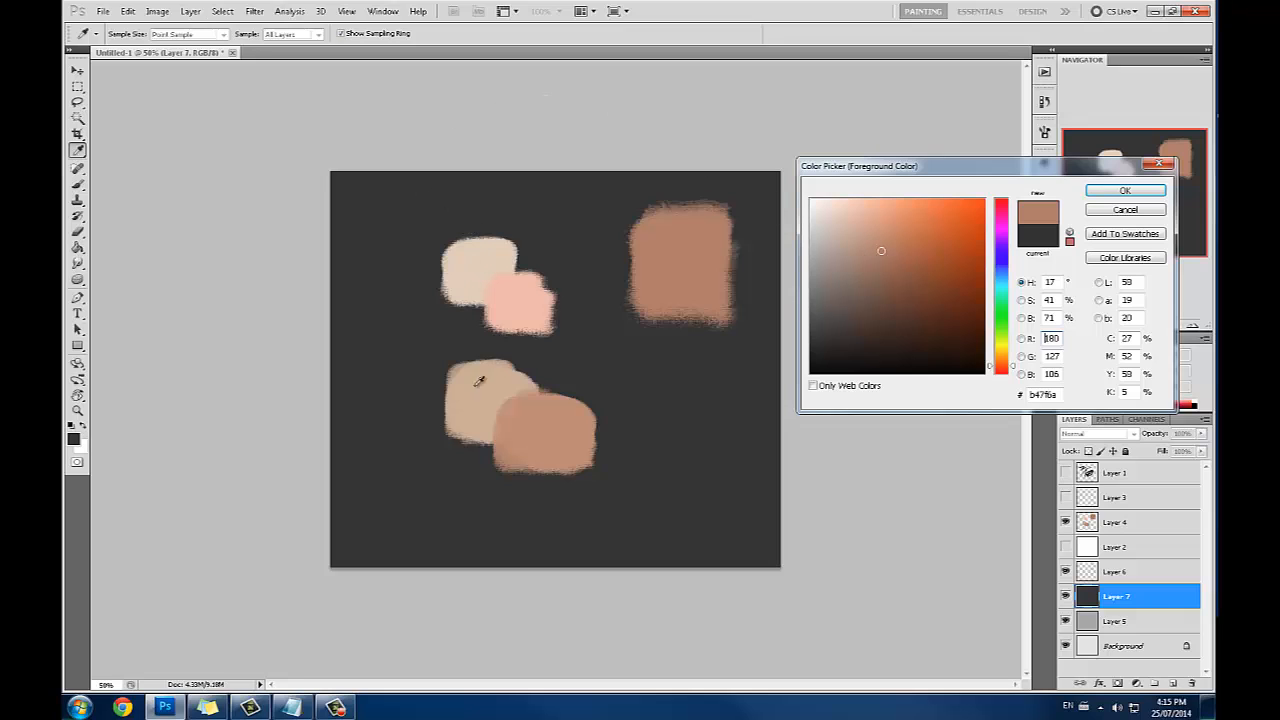
Compare the light swatches with their darker counterparts again in the Color Picker, keeping the foreground color as it was
drag(884, 167, 899, 325)
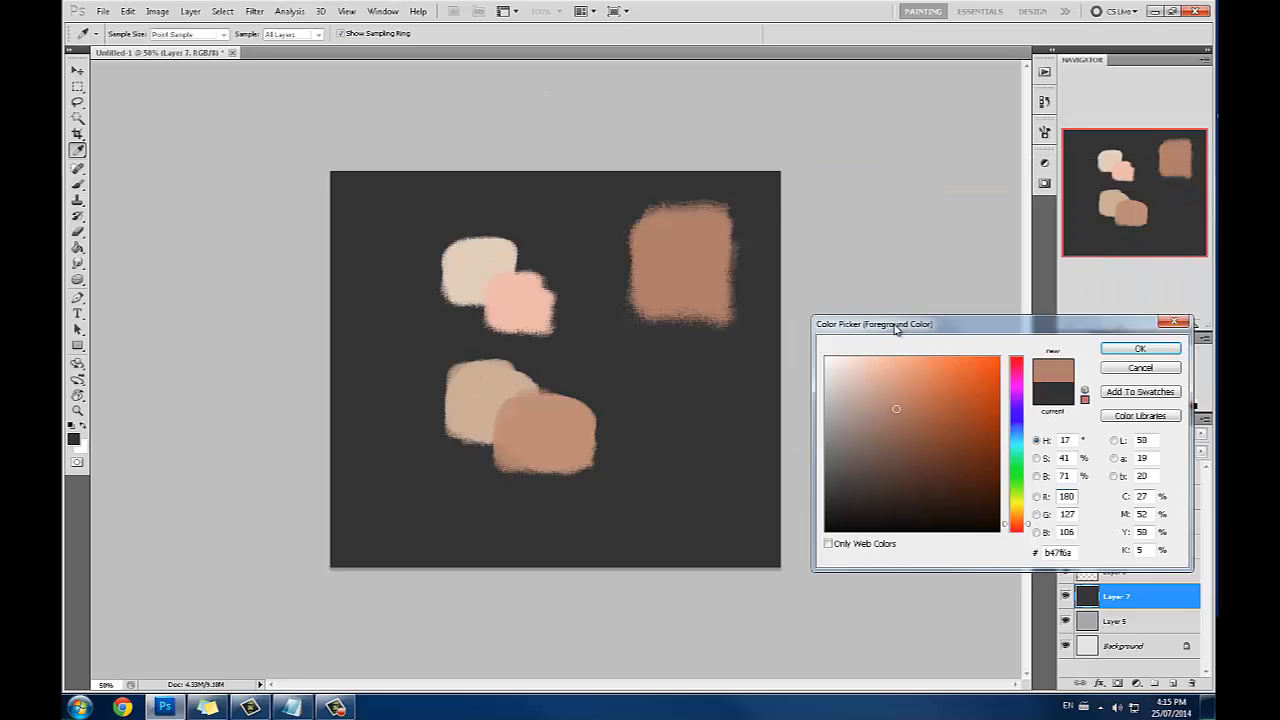
click(483, 257)
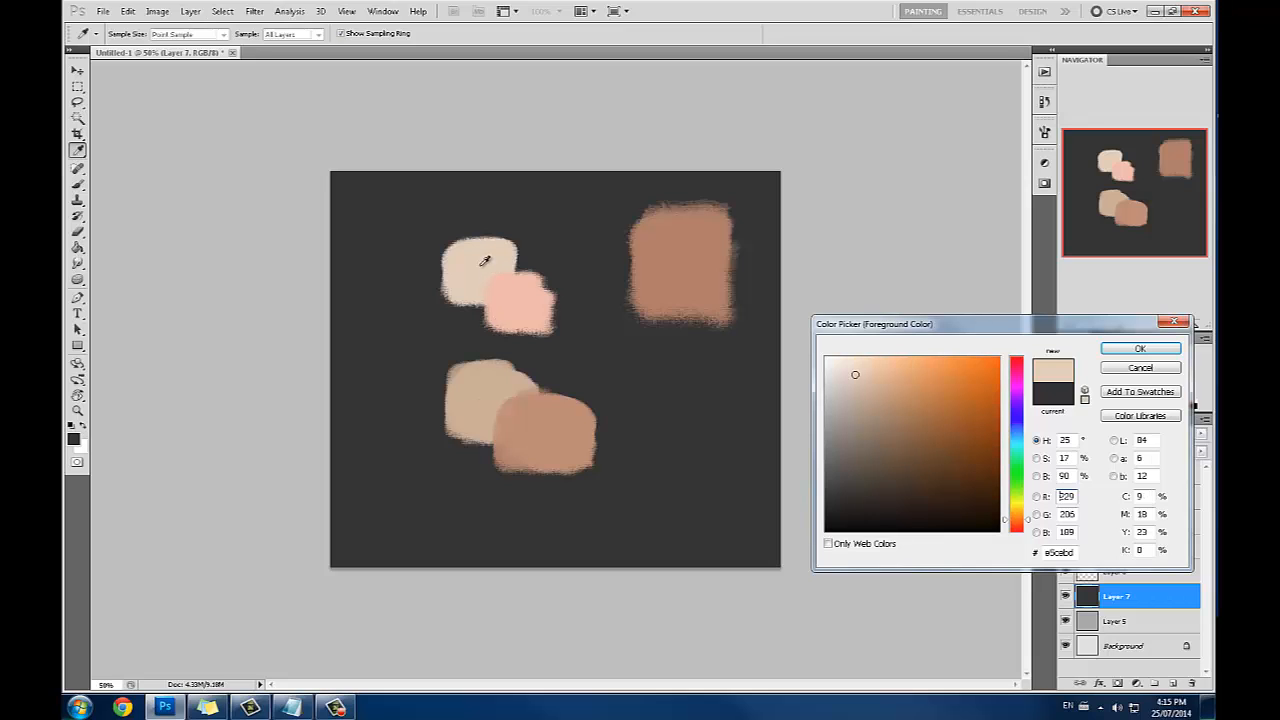
click(492, 392)
click(500, 259)
click(483, 400)
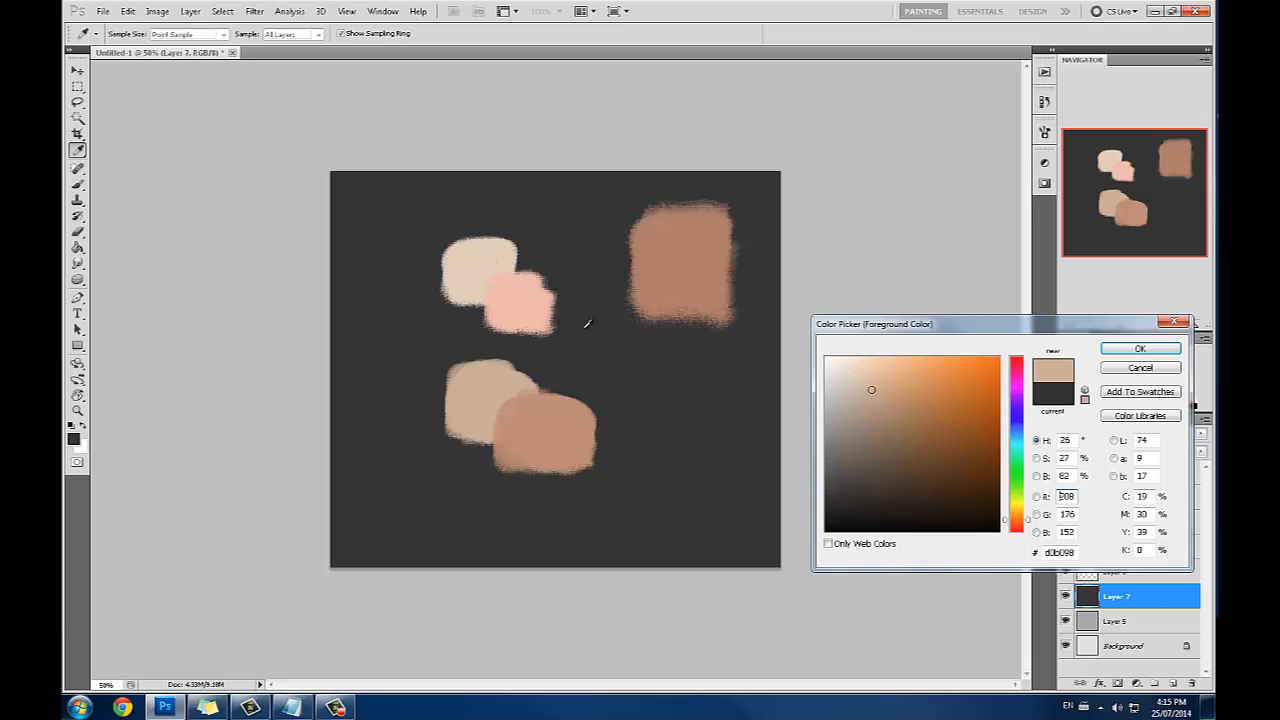
click(537, 318)
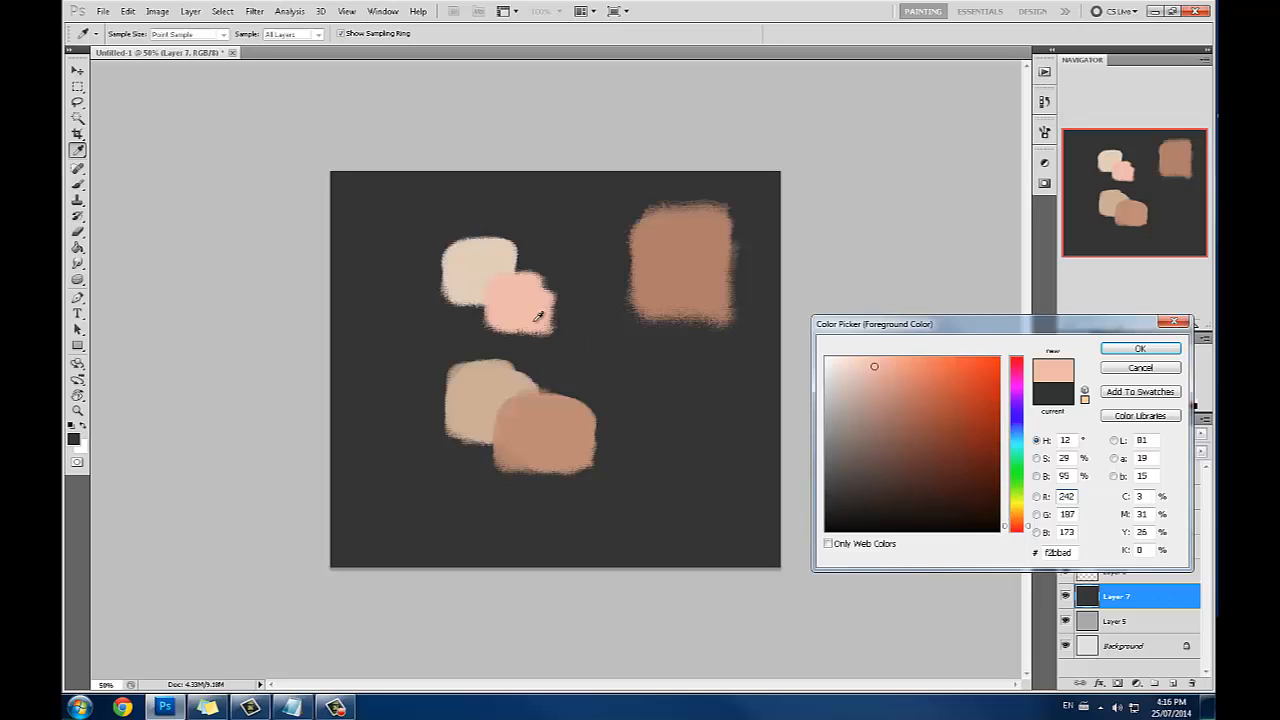
click(570, 432)
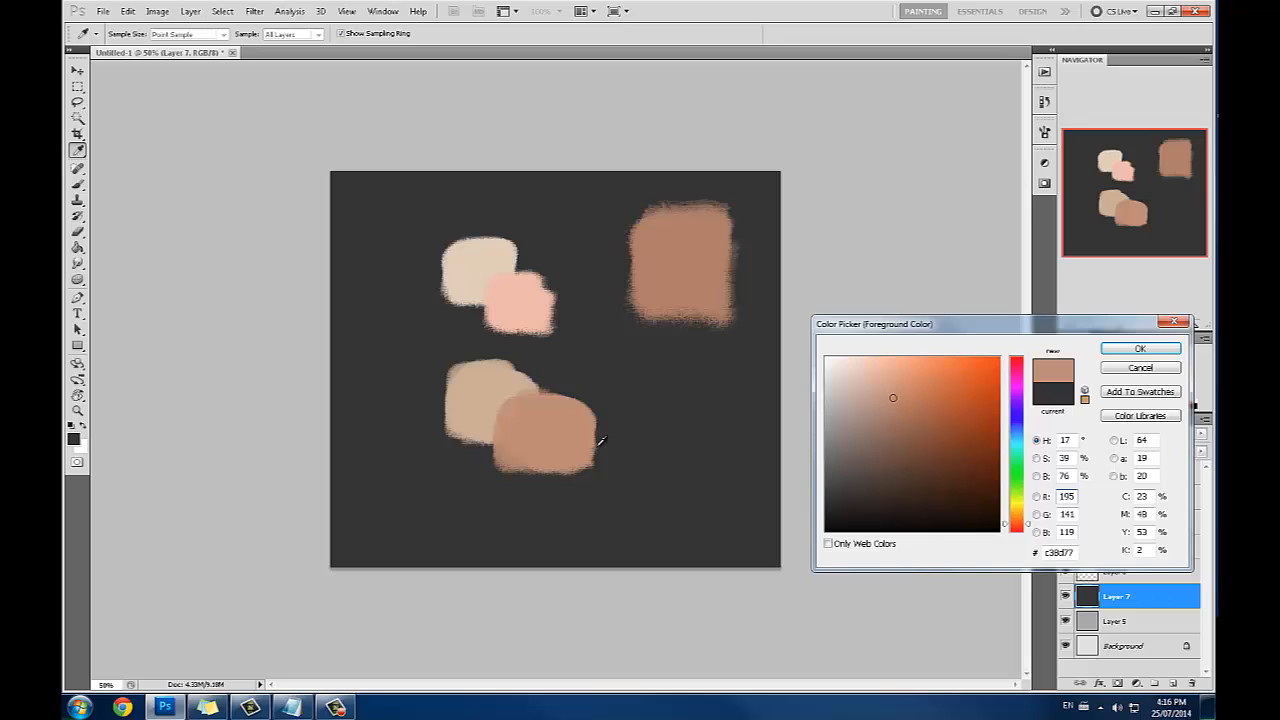
click(1140, 367)
key(g)
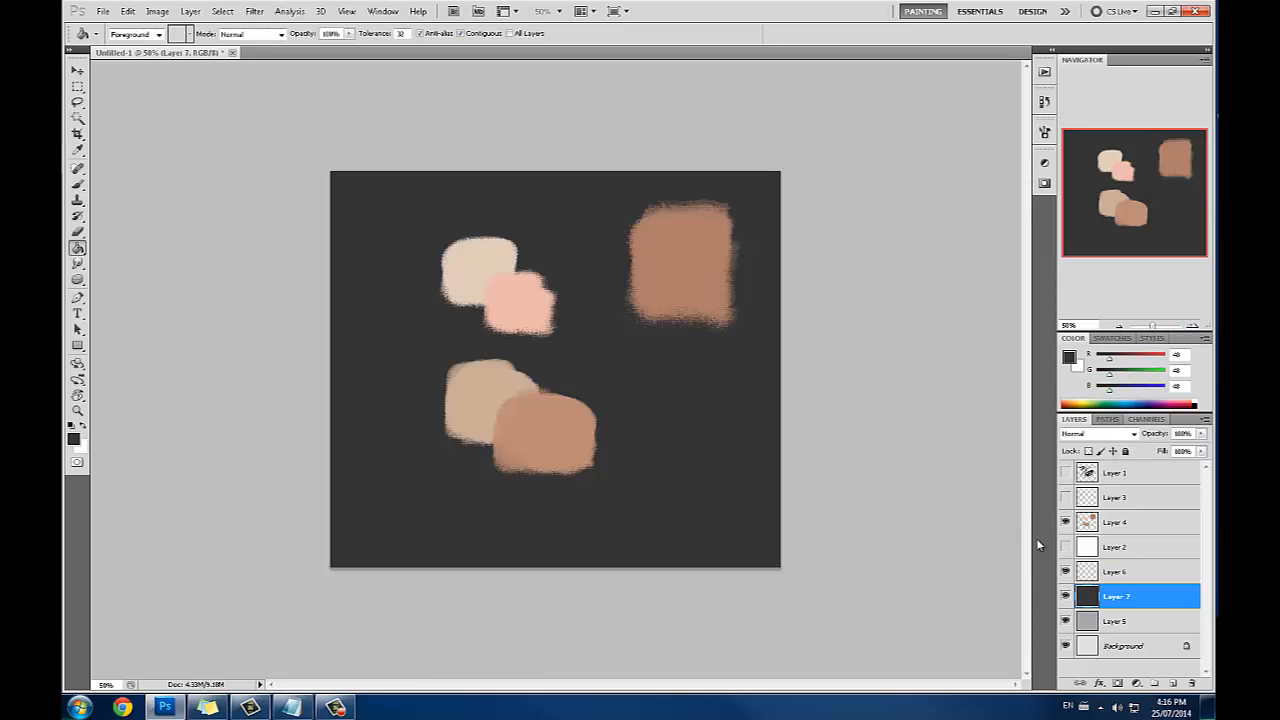
Hide Layer 7 and Layer 6, and compare the swatches with Layer 5's grey hidden and shown
click(1065, 596)
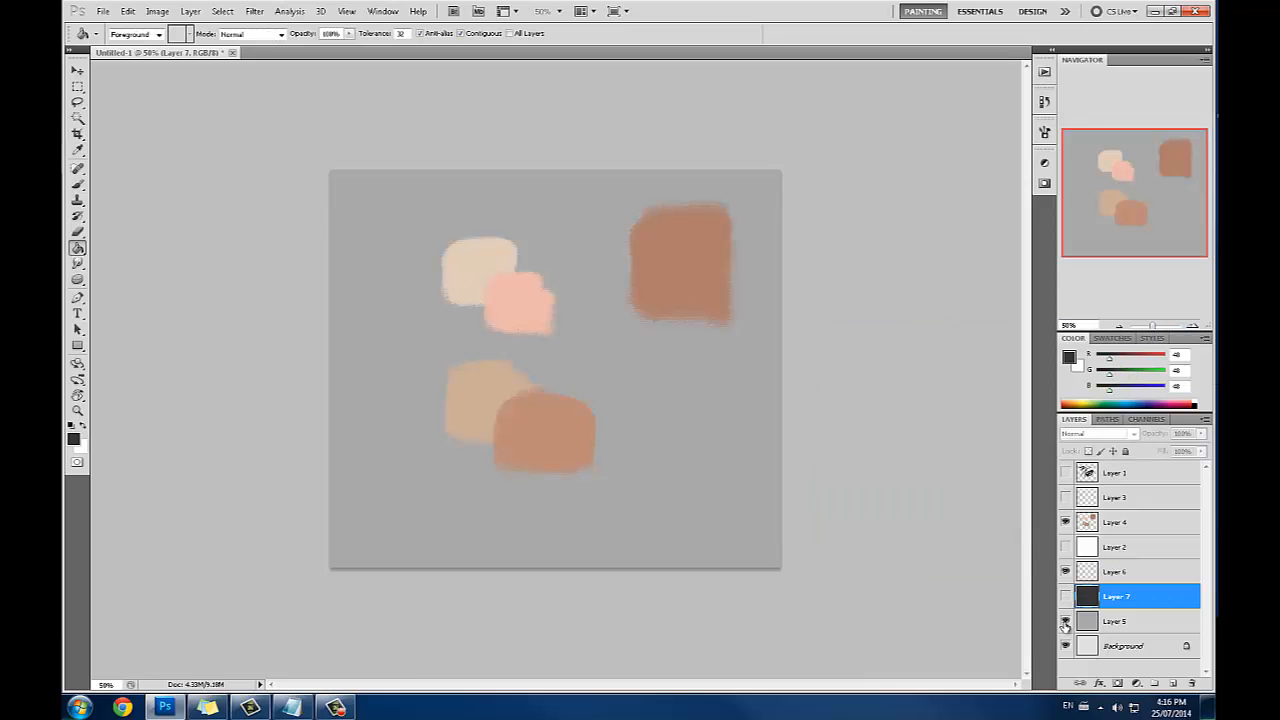
click(1065, 621)
click(1065, 571)
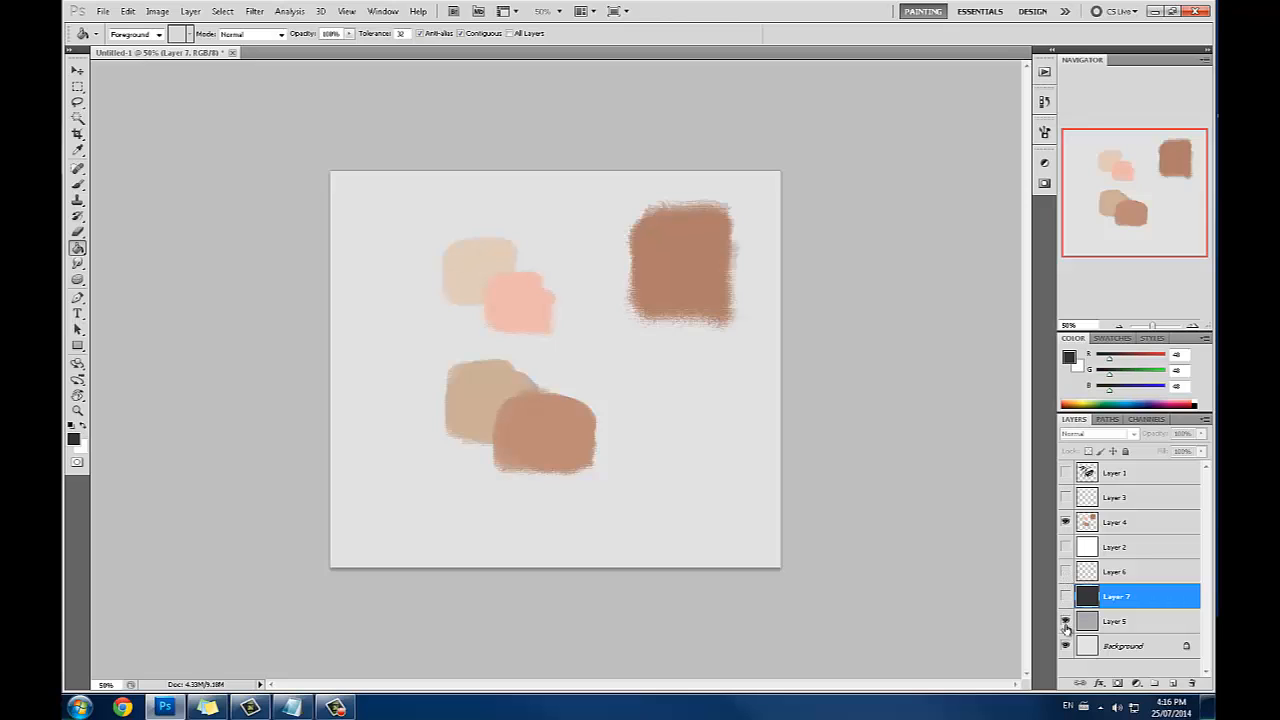
click(1065, 621)
Add a new layer above Layer 5 and fill it with grey, RGB 162, 162, 162
click(1117, 624)
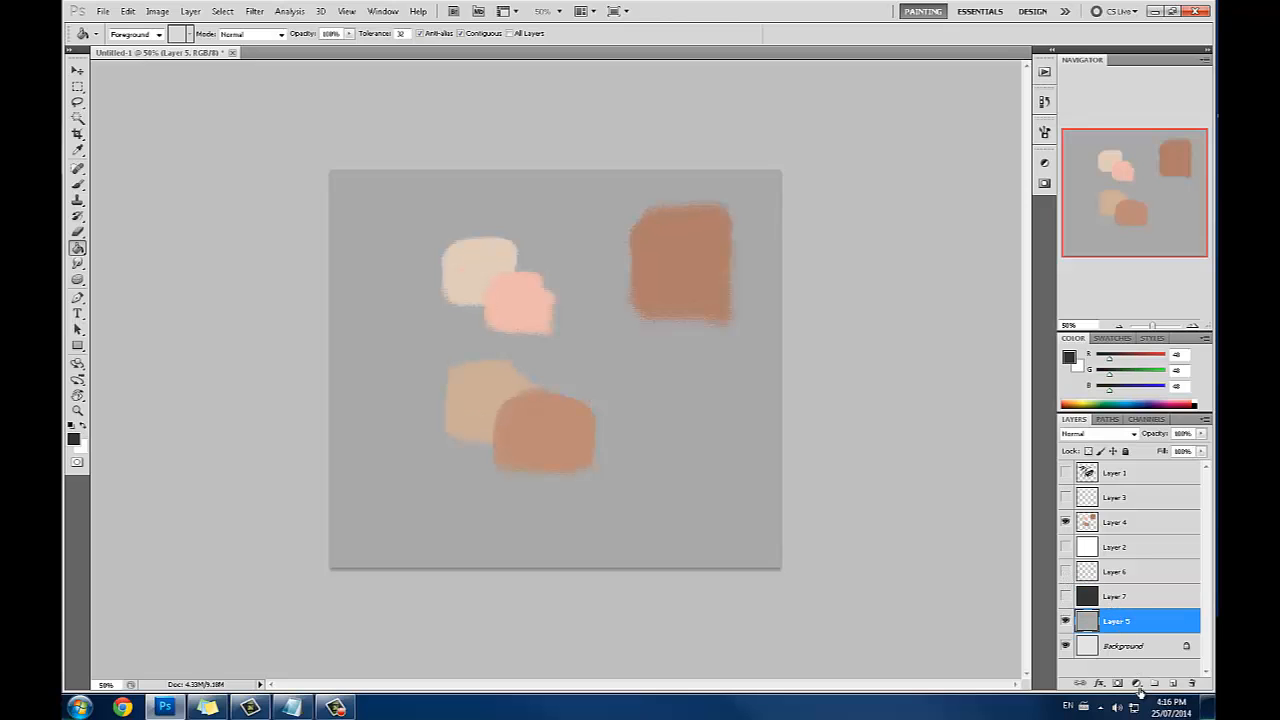
click(1173, 688)
click(1069, 357)
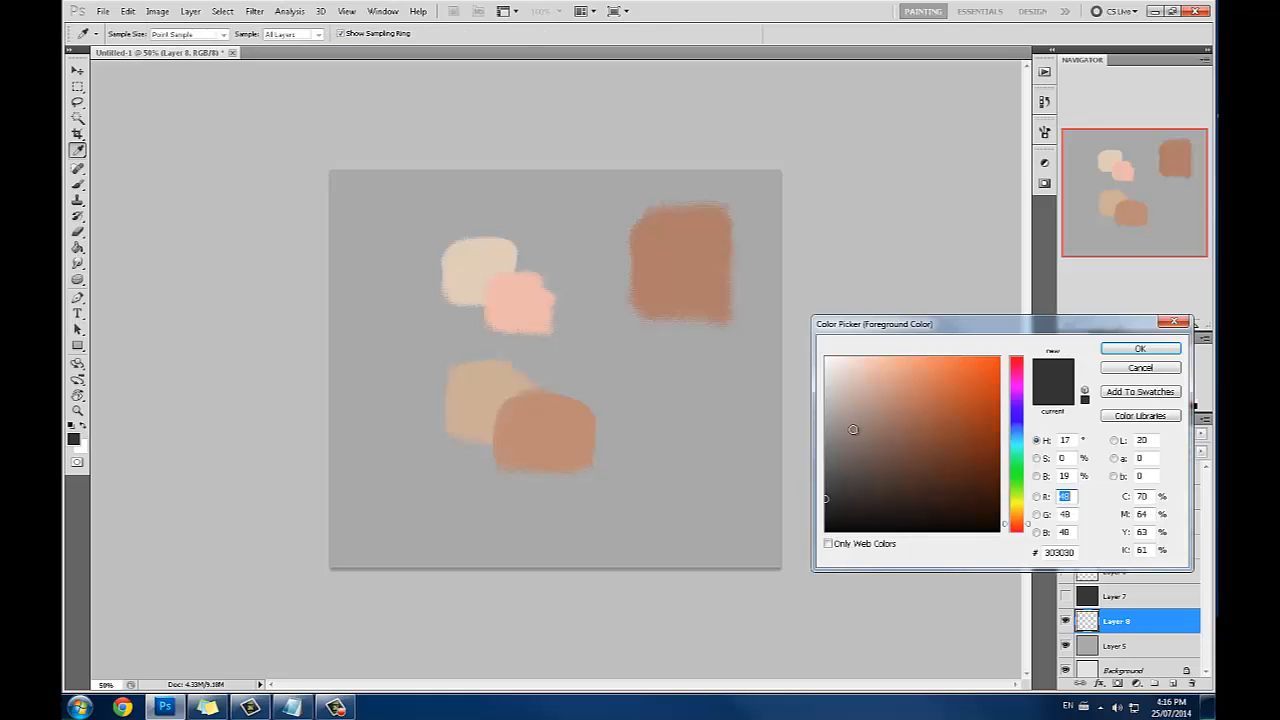
drag(851, 431, 771, 420)
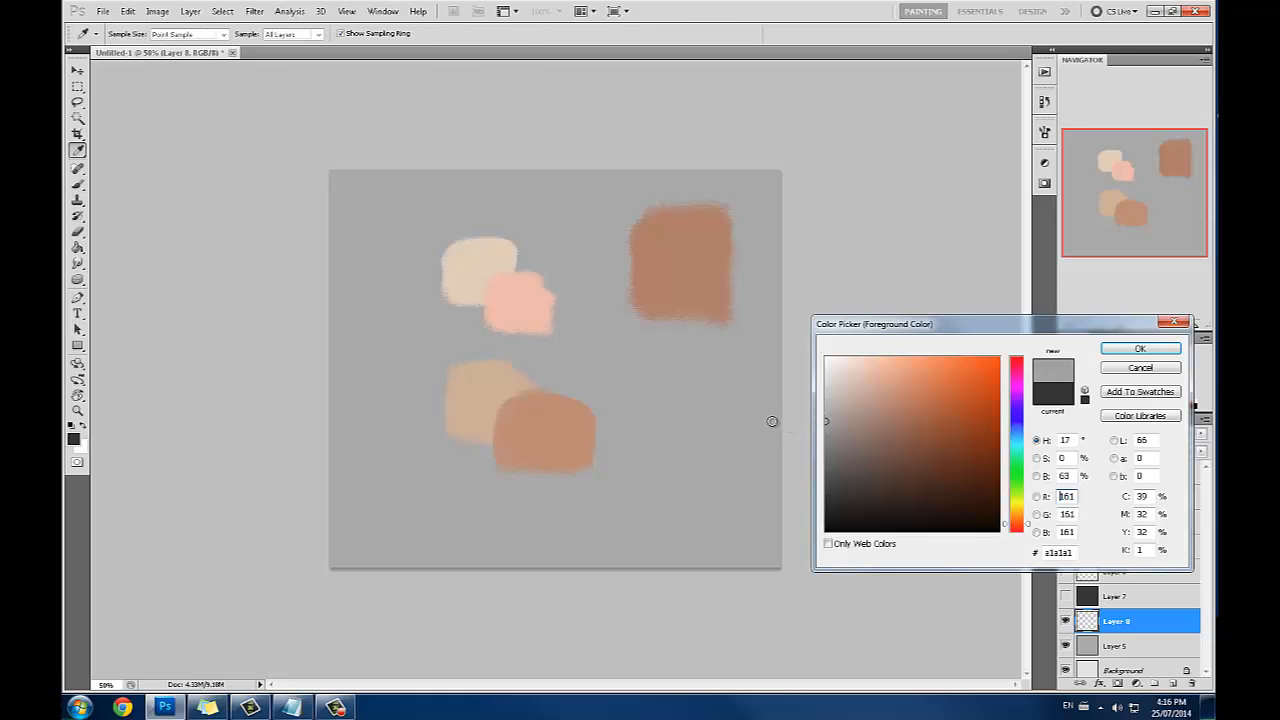
click(1138, 348)
key(g)
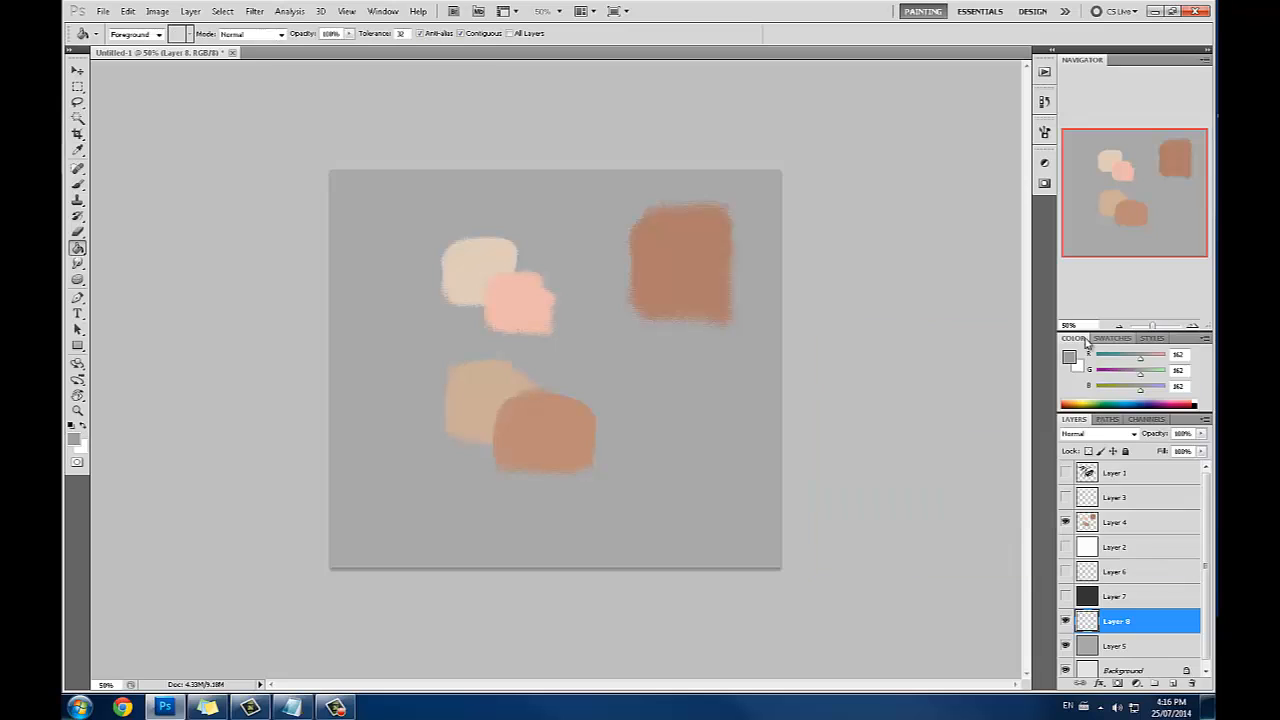
click(730, 388)
Darken the foreground grey to RGB 144, 144, 144 and refill the new layer above Layer 5 with it
click(1070, 358)
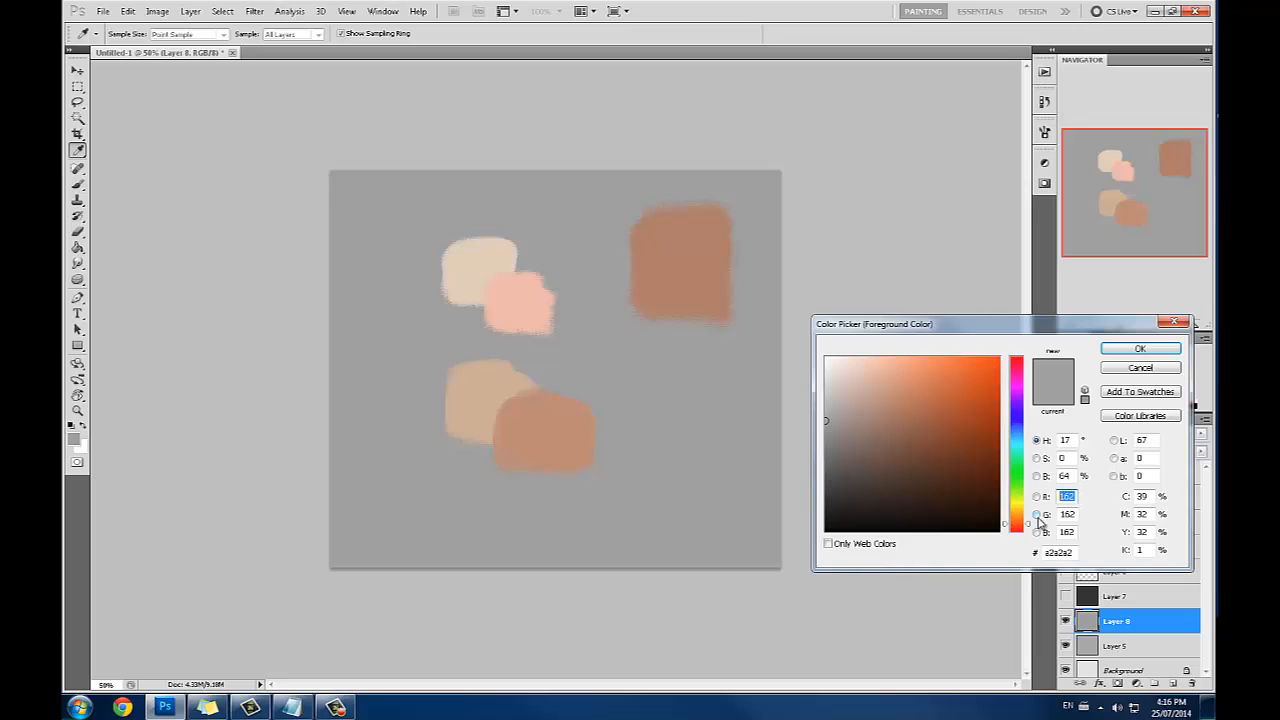
text(162)
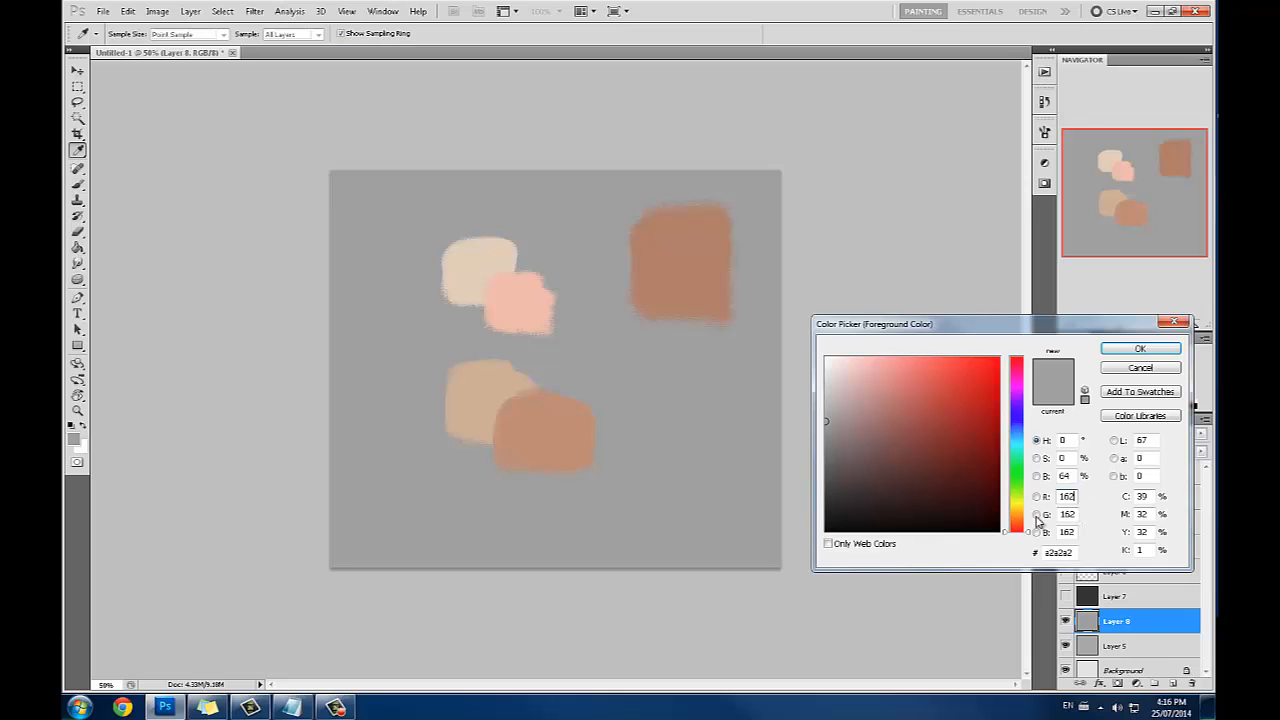
drag(822, 428, 806, 433)
click(1140, 350)
key(g)
click(741, 392)
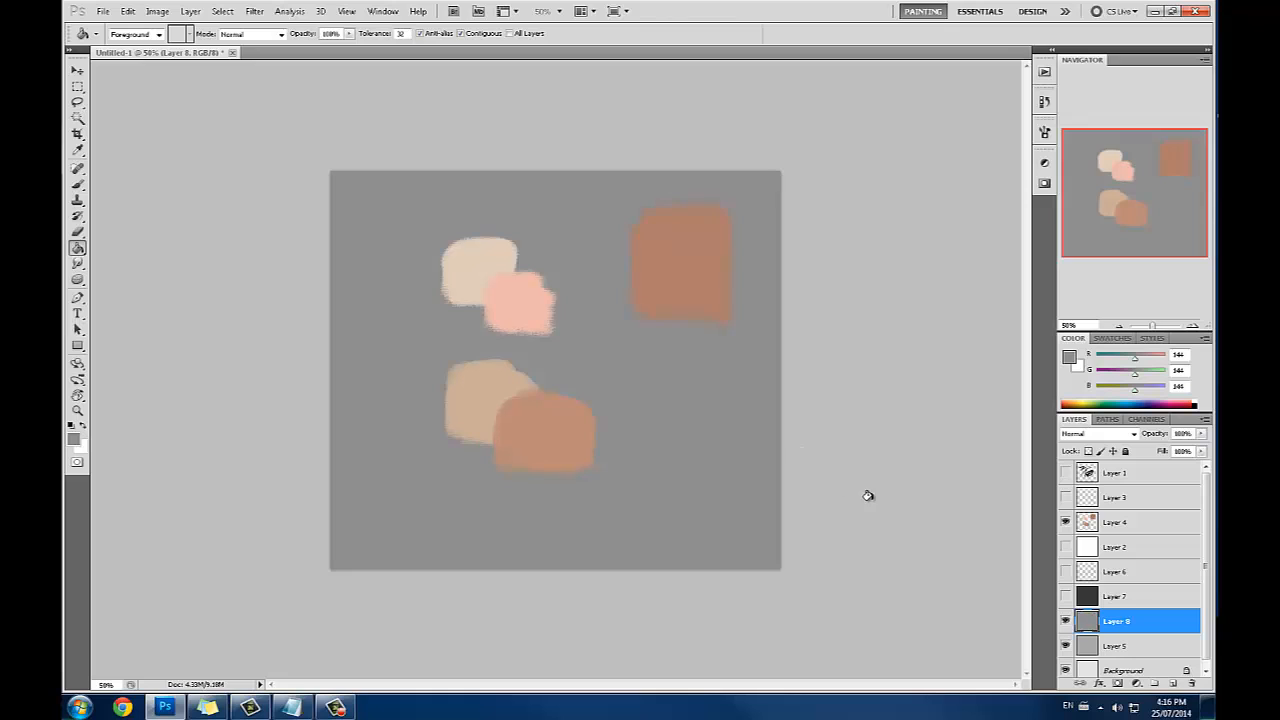
click(1070, 356)
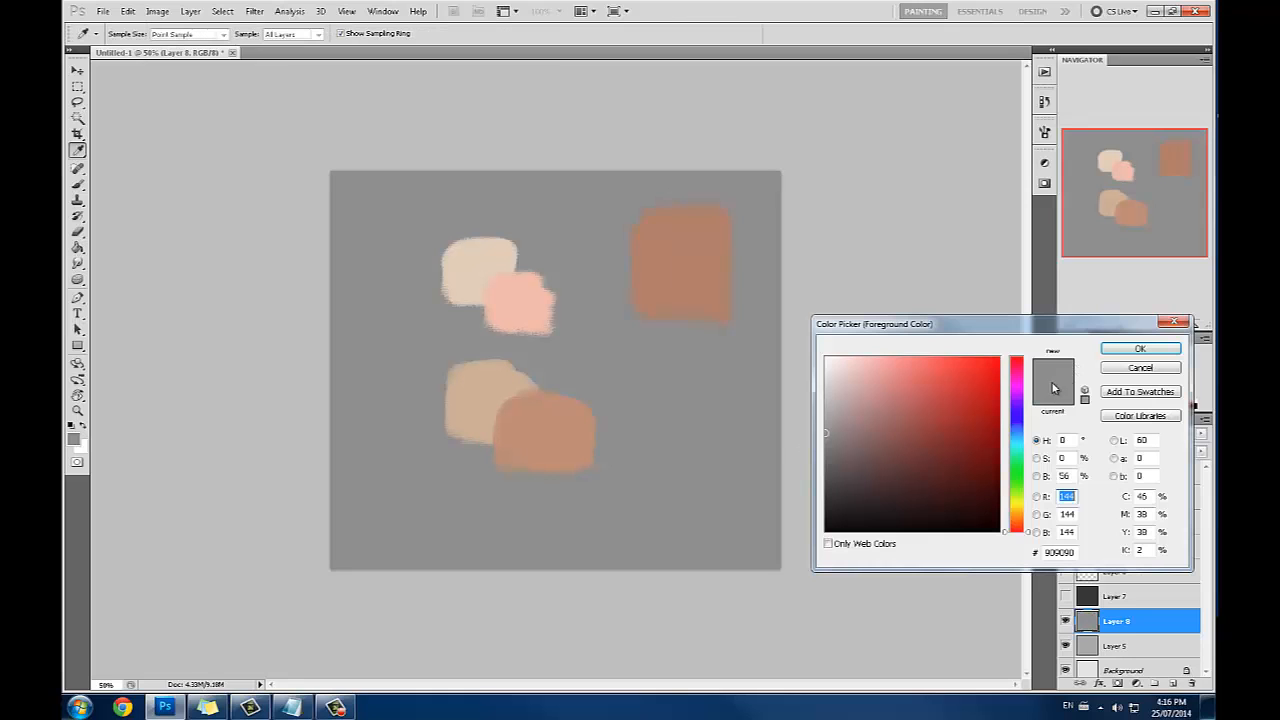
click(1124, 373)
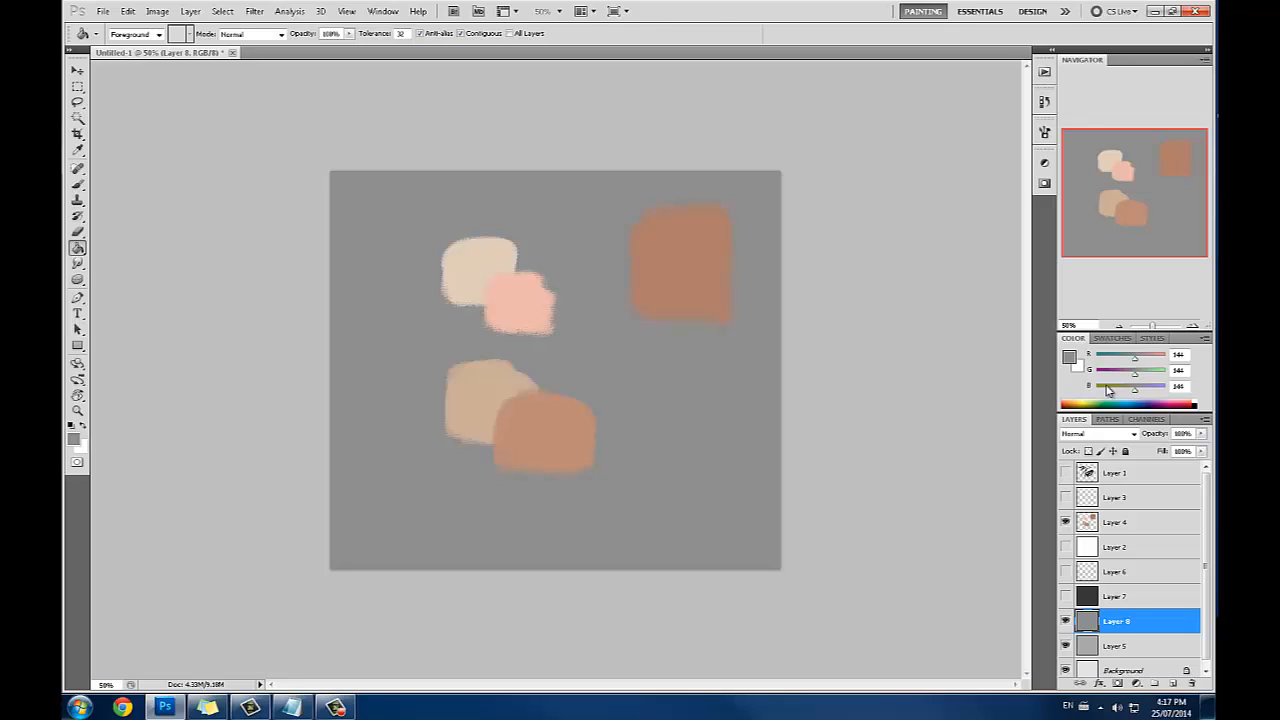
Preview Layer 4's skin swatches at Saturation -100 with Hue/Saturation to compare their values against the grey, without applying the adjustment
click(1112, 522)
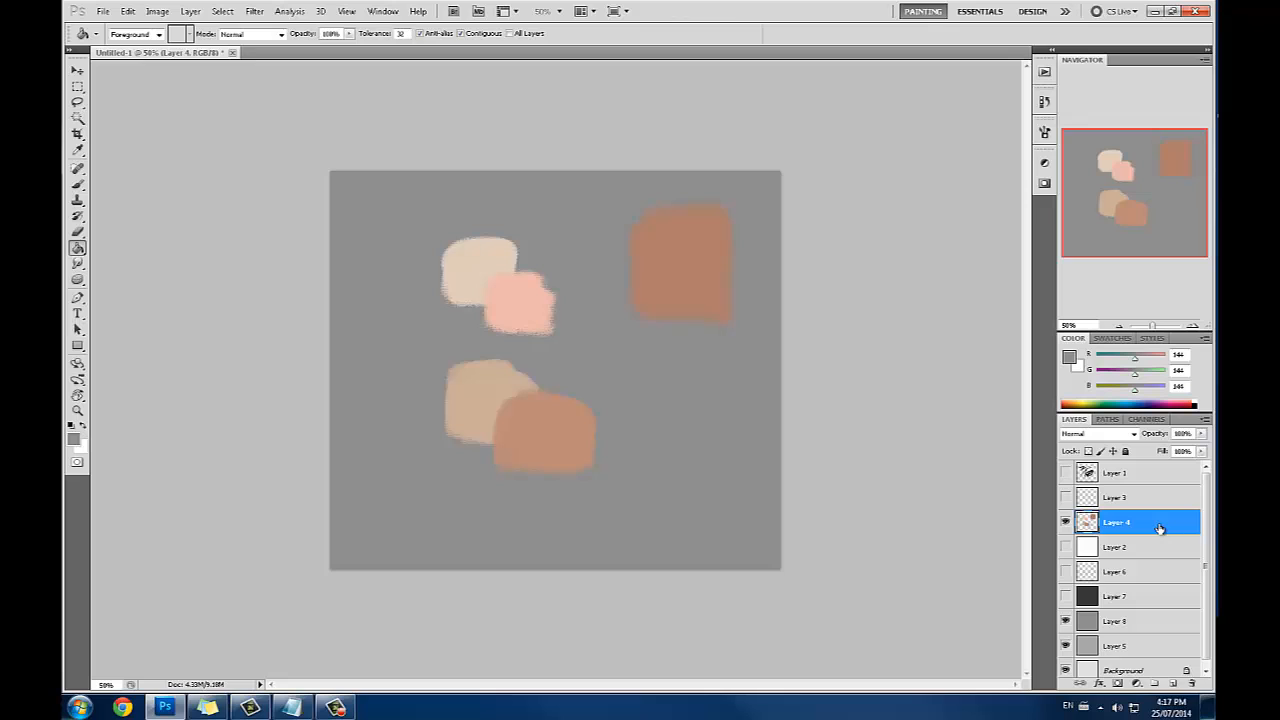
key(ctrl+u)
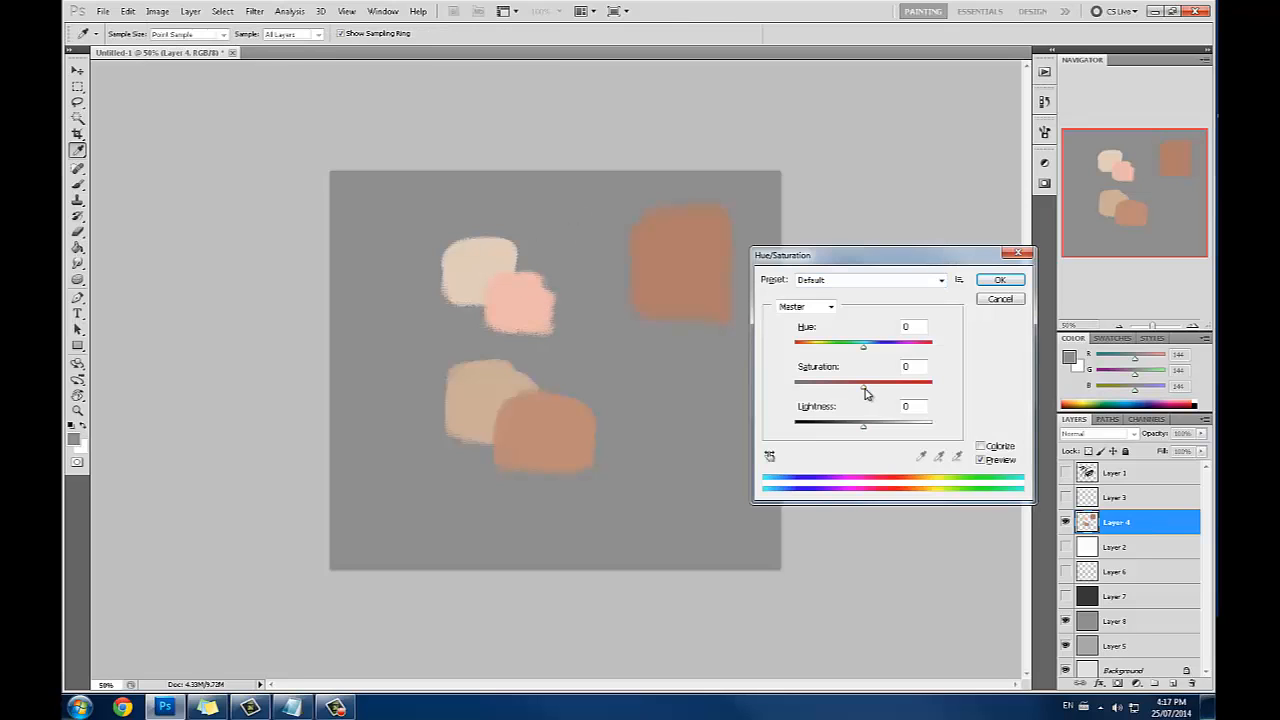
drag(865, 388, 743, 394)
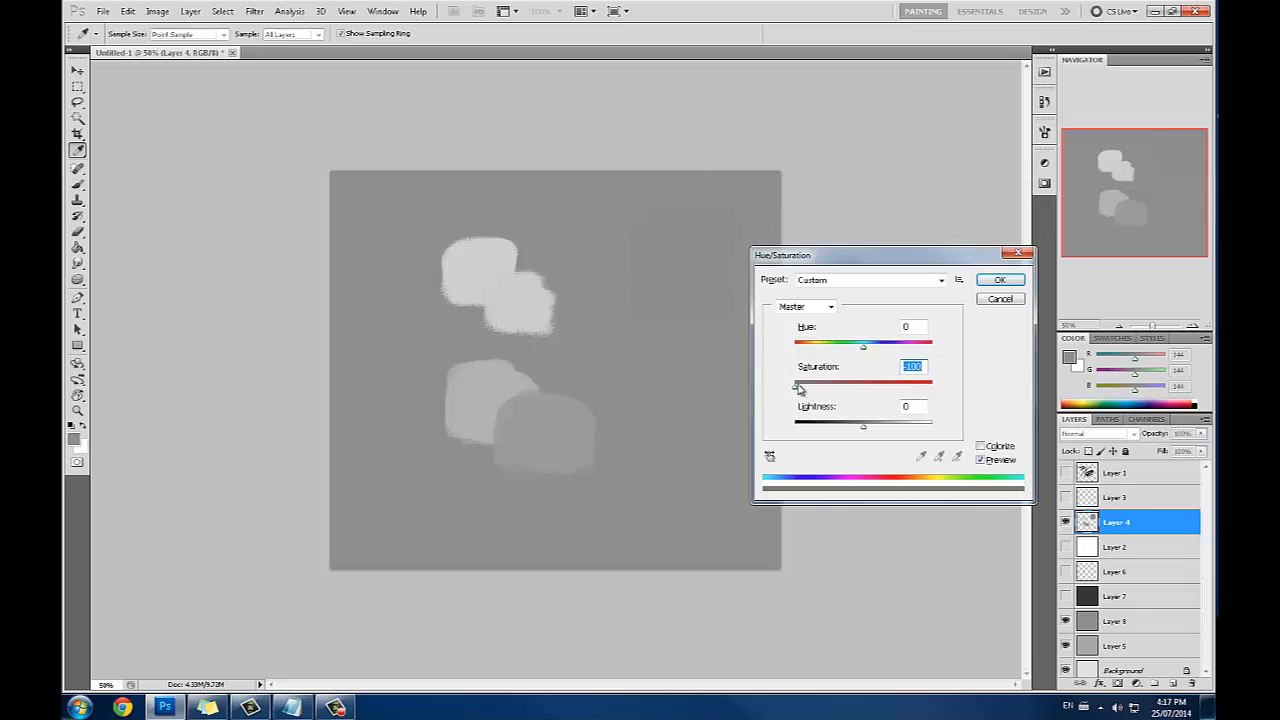
mouse_move(797, 386)
mouse_down()
mouse_move(865, 390)
mouse_move(789, 383)
mouse_up()
drag(796, 387, 771, 394)
click(1010, 299)
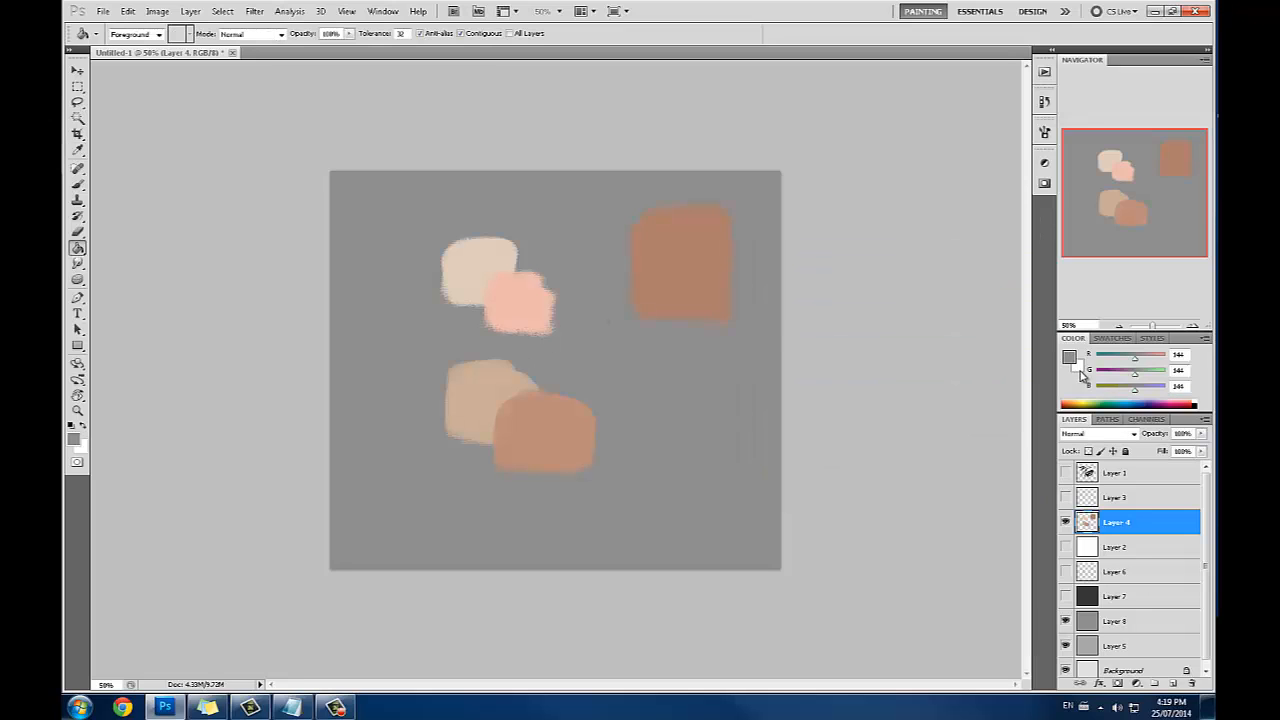
Explore neutral greys between black and near-white for Layer 8 in the foreground Color Picker, without applying a new colour
click(1138, 625)
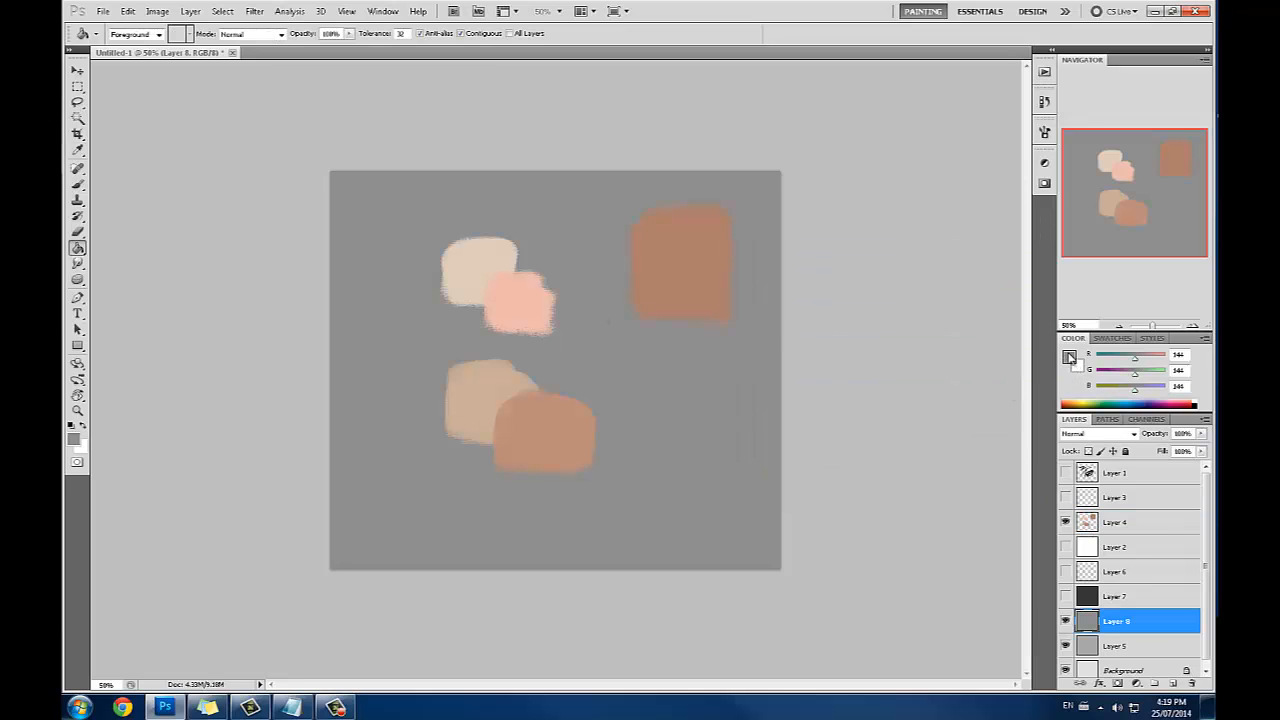
click(1069, 357)
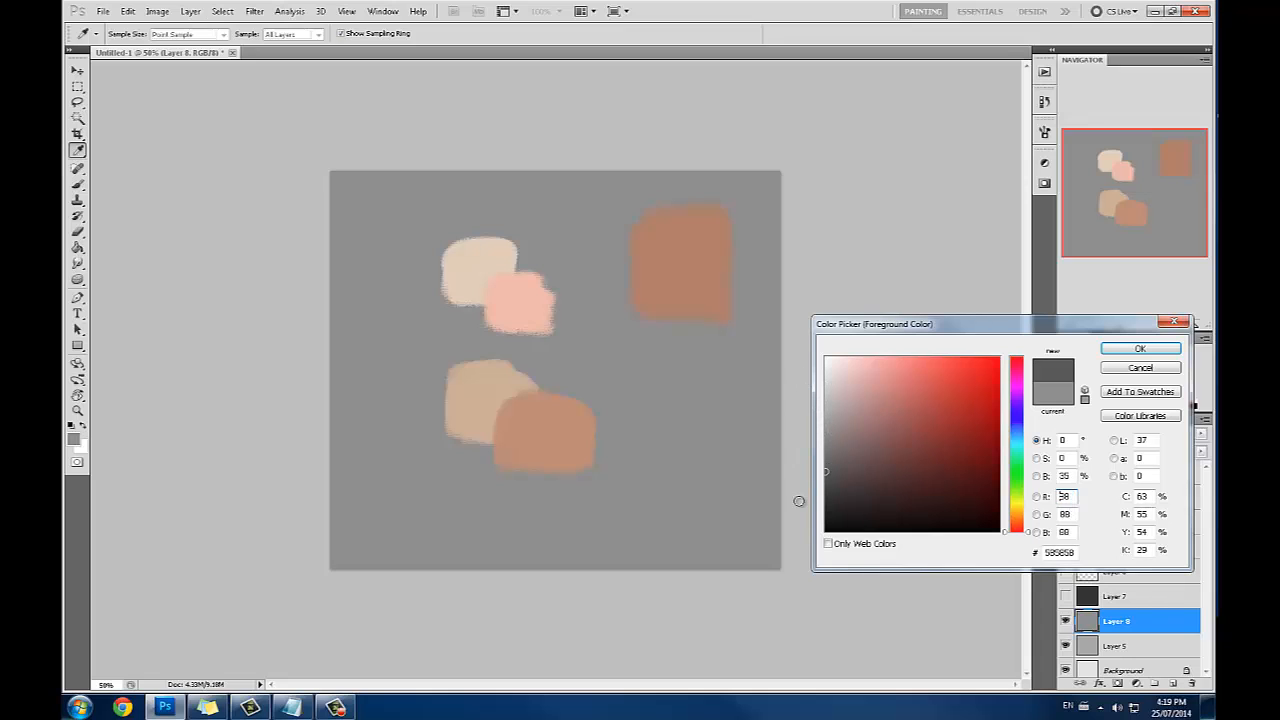
mouse_move(799, 501)
mouse_down()
mouse_move(774, 343)
mouse_move(816, 434)
mouse_move(809, 508)
mouse_move(797, 453)
mouse_move(792, 560)
mouse_move(790, 521)
mouse_move(790, 532)
mouse_up()
click(826, 374)
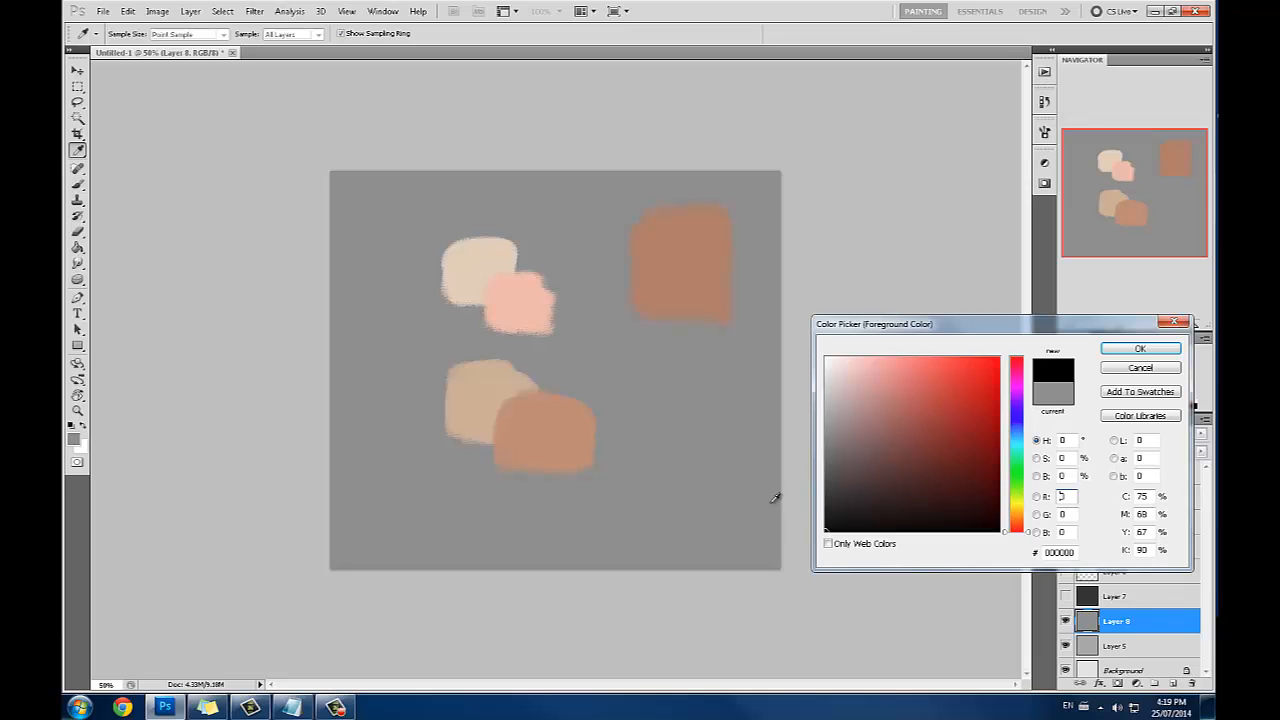
click(821, 428)
drag(821, 428, 812, 421)
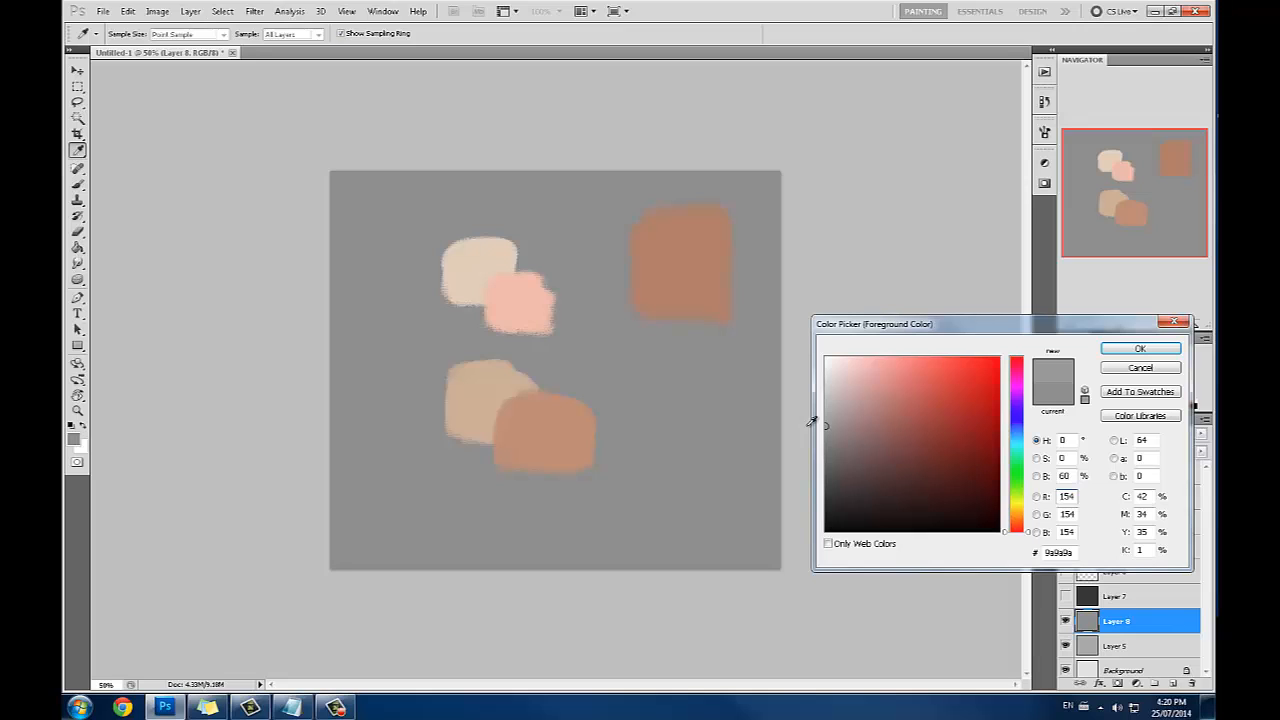
drag(829, 427, 806, 422)
mouse_move(830, 427)
mouse_down()
mouse_move(797, 430)
mouse_move(794, 528)
mouse_move(795, 508)
mouse_move(786, 540)
mouse_move(771, 507)
mouse_move(771, 542)
mouse_up()
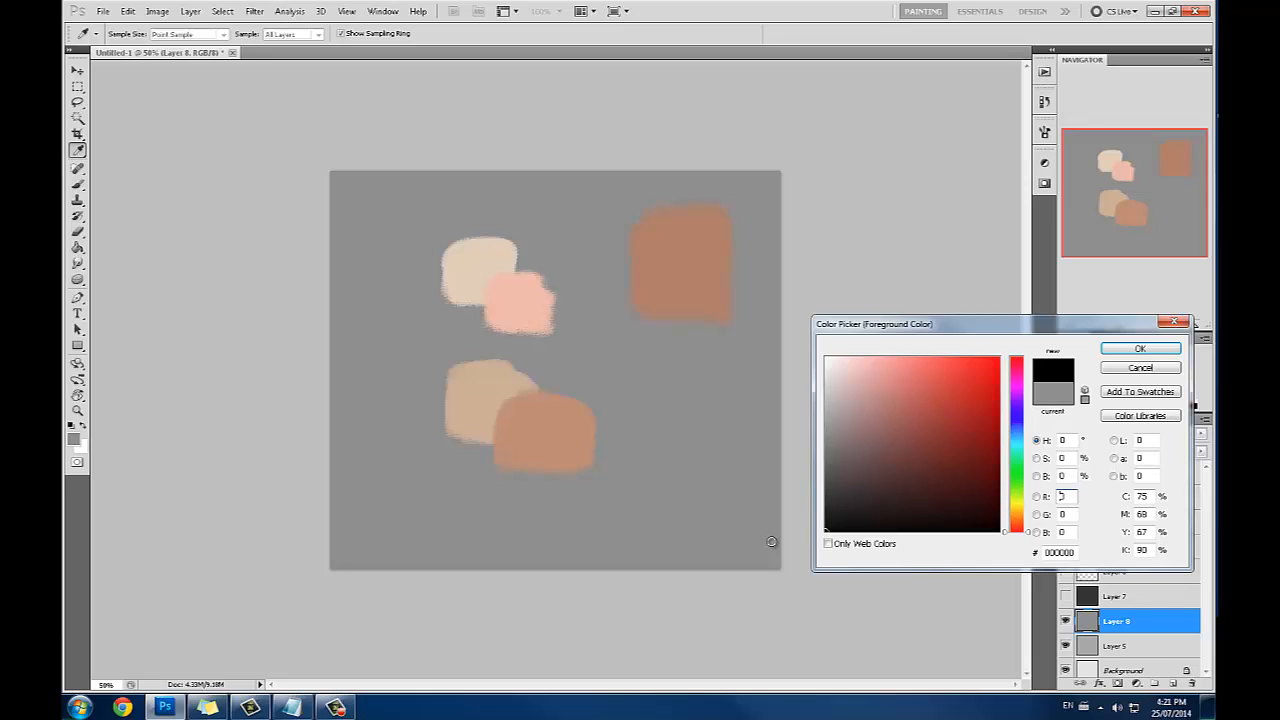
drag(771, 542, 768, 500)
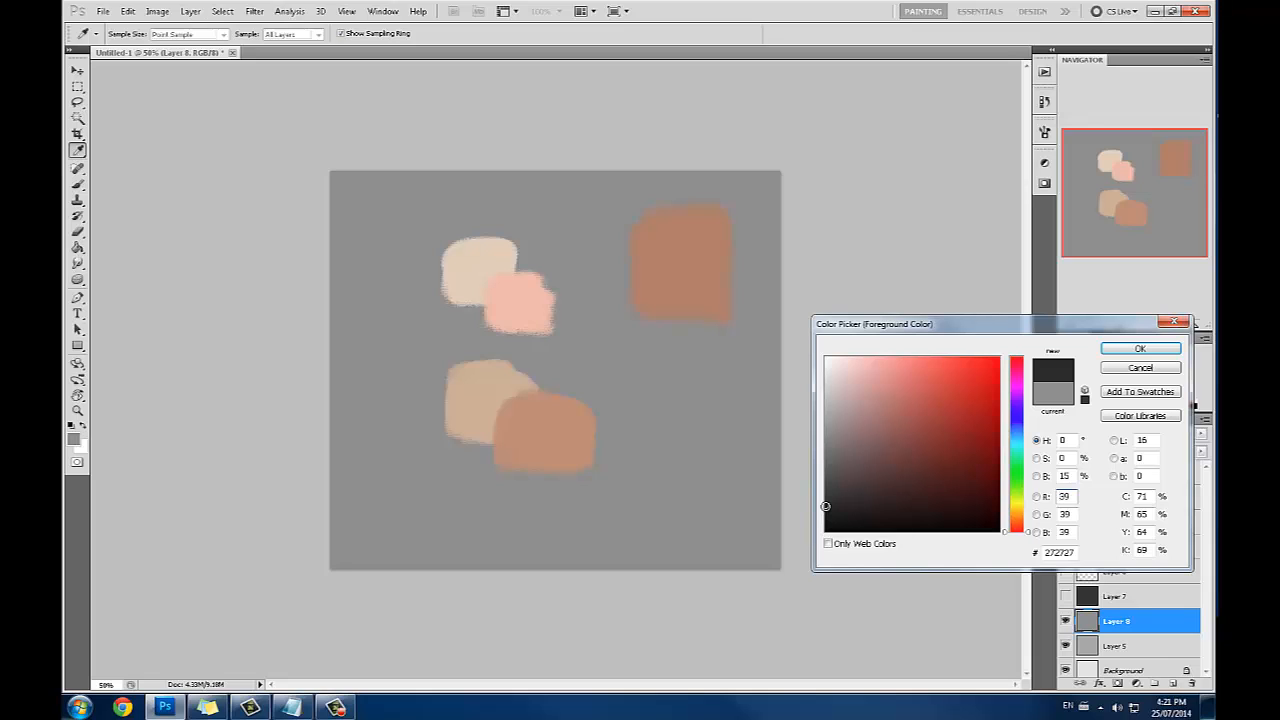
click(827, 428)
click(795, 429)
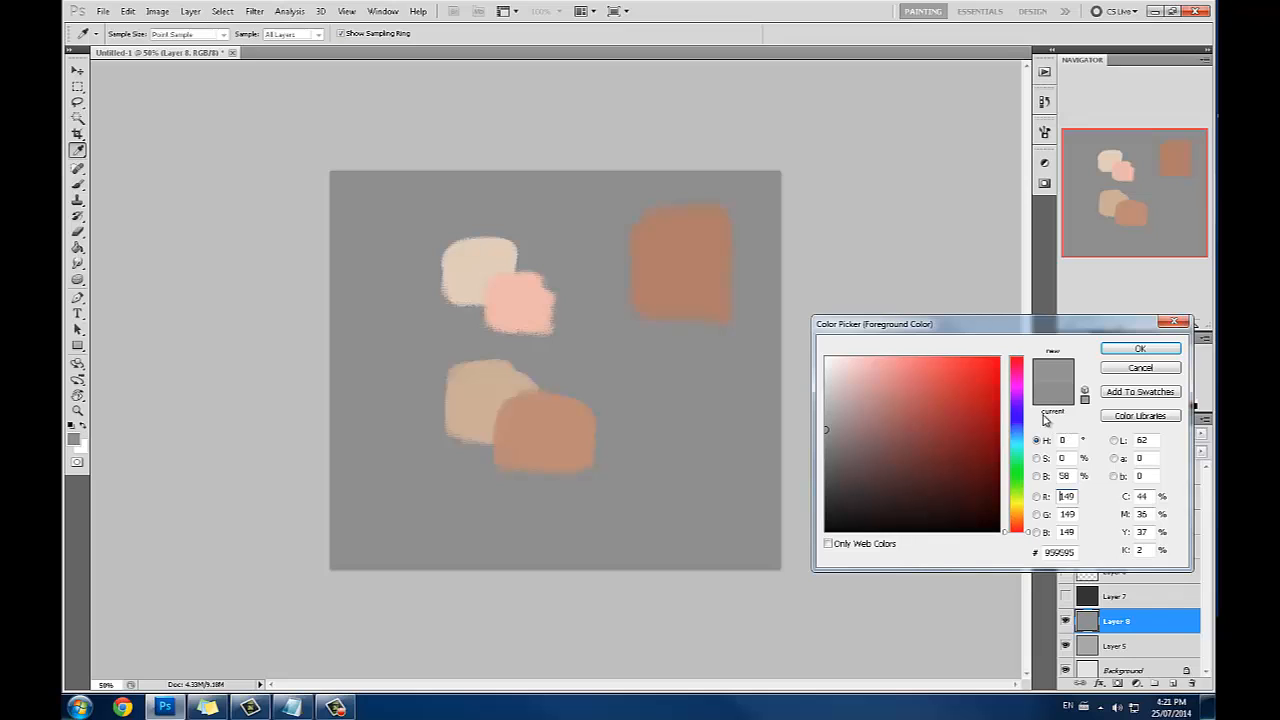
click(1124, 370)
Preview Layer 4 again at Saturation -100 to compare the light and dark swatches with Layer 8's grey, and cancel the adjustment
click(1120, 522)
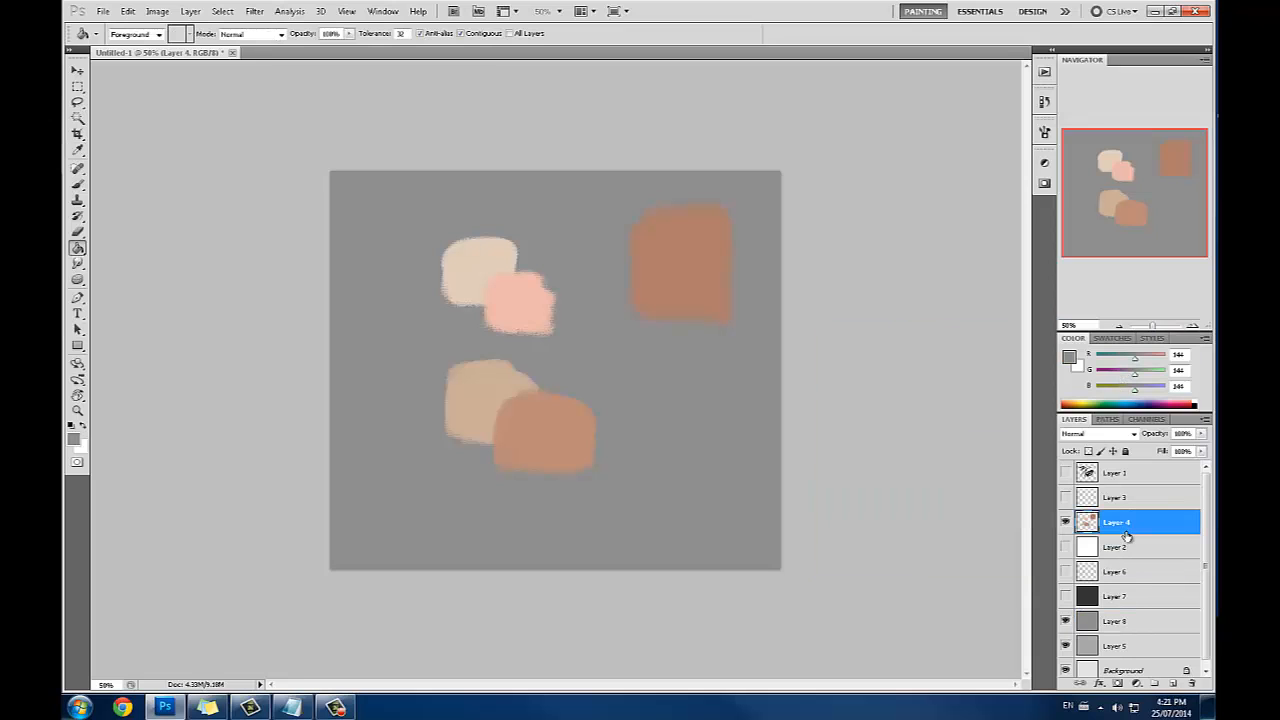
key(ctrl+u)
drag(865, 390, 758, 391)
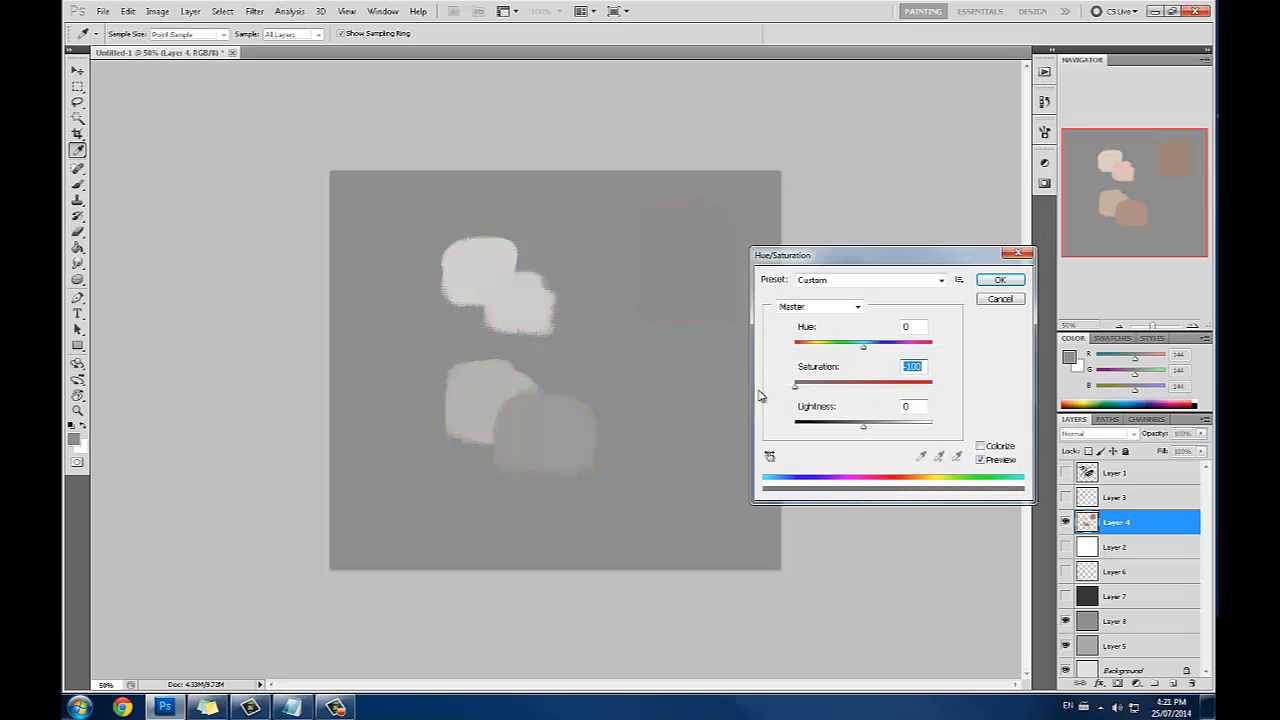
drag(872, 256, 930, 251)
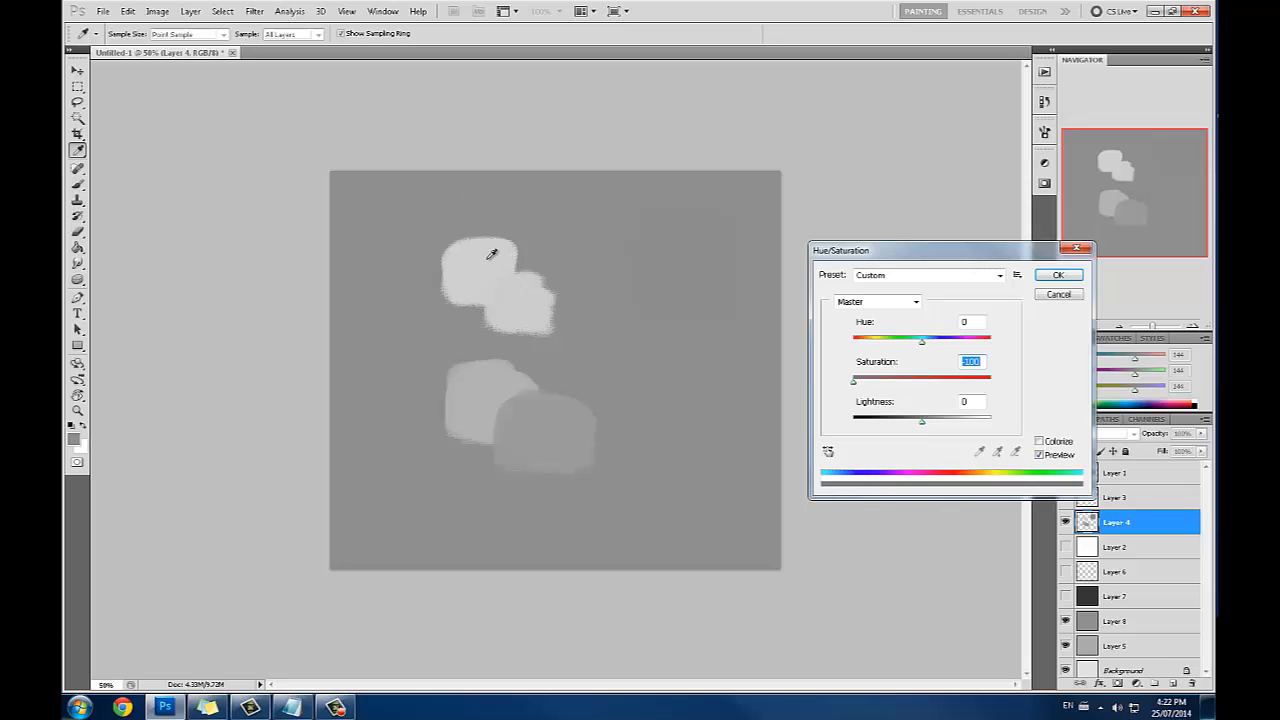
click(1058, 295)
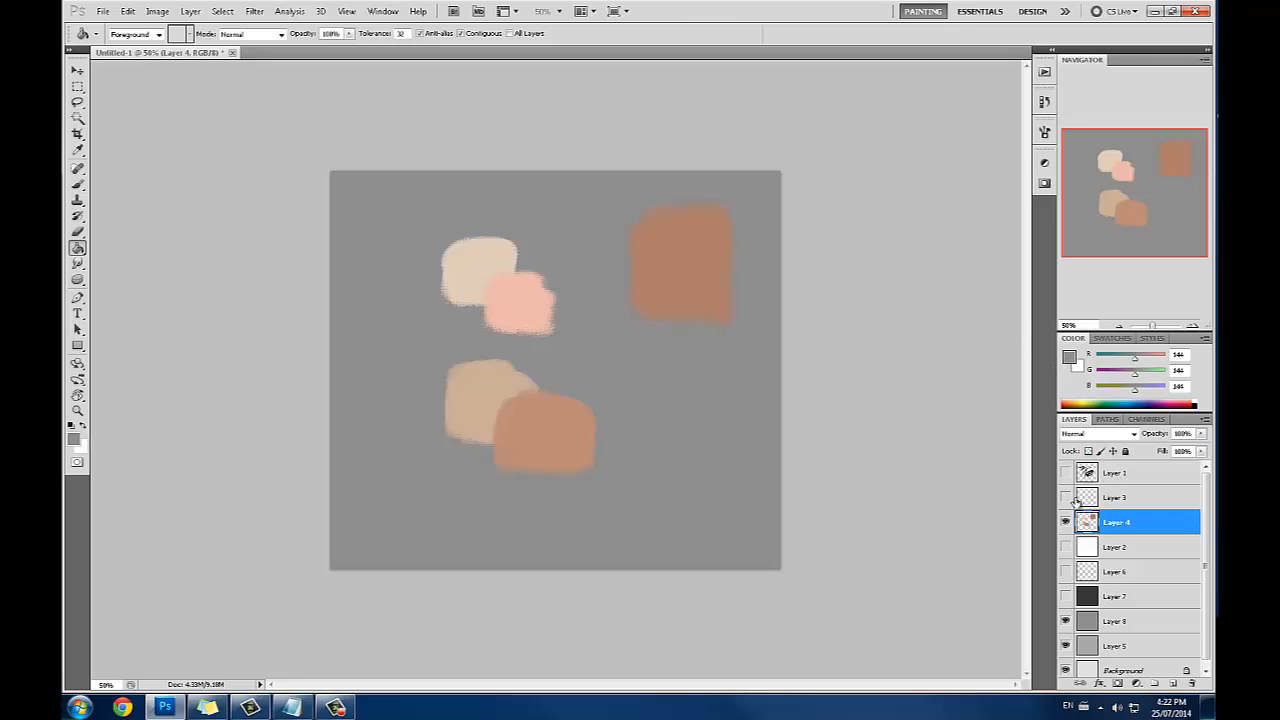
Hide Layer 8 and set the foreground colour to Layer 5's grey, RGB 171, 171, 171
click(1068, 360)
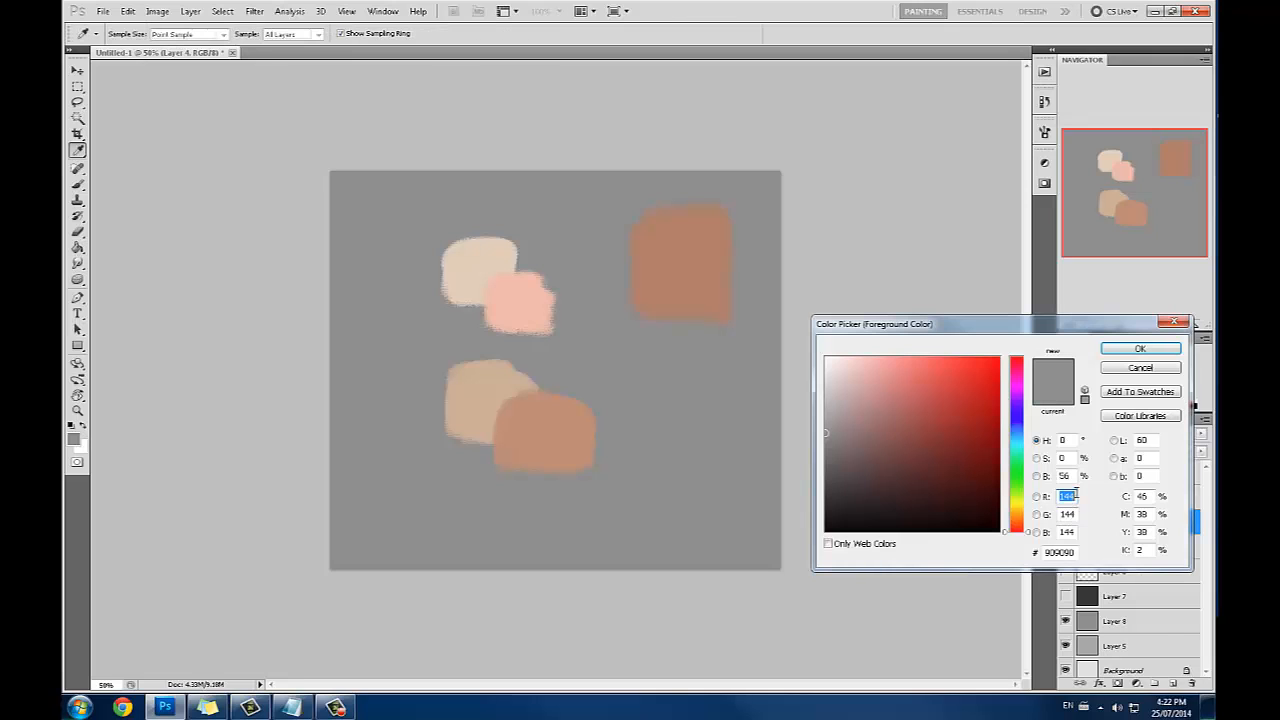
click(1140, 368)
key(g)
click(1065, 620)
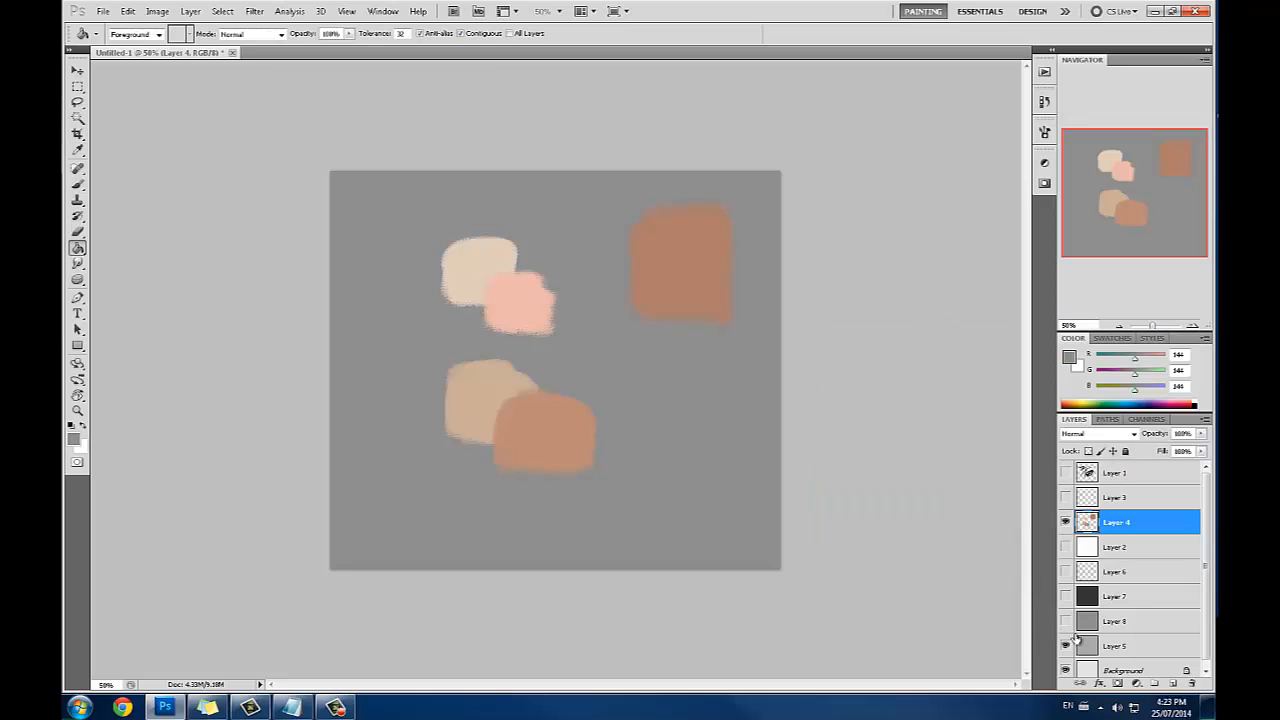
click(1113, 646)
click(1069, 358)
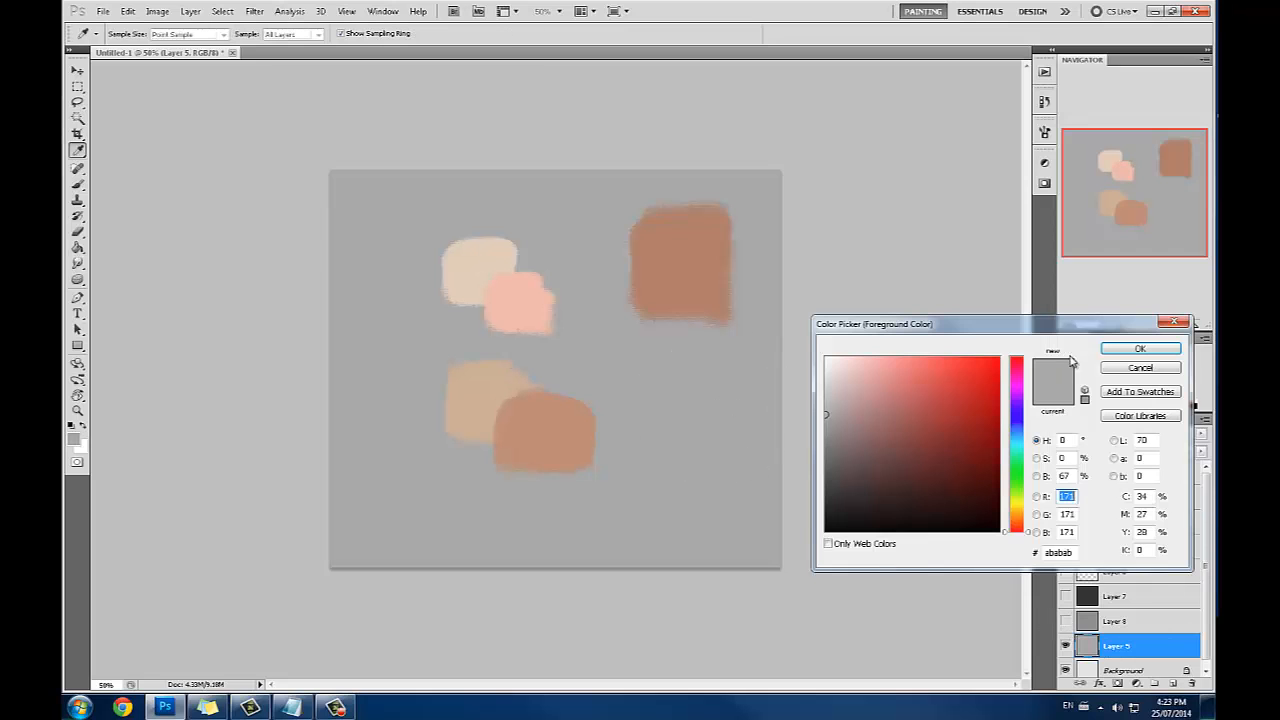
click(1140, 348)
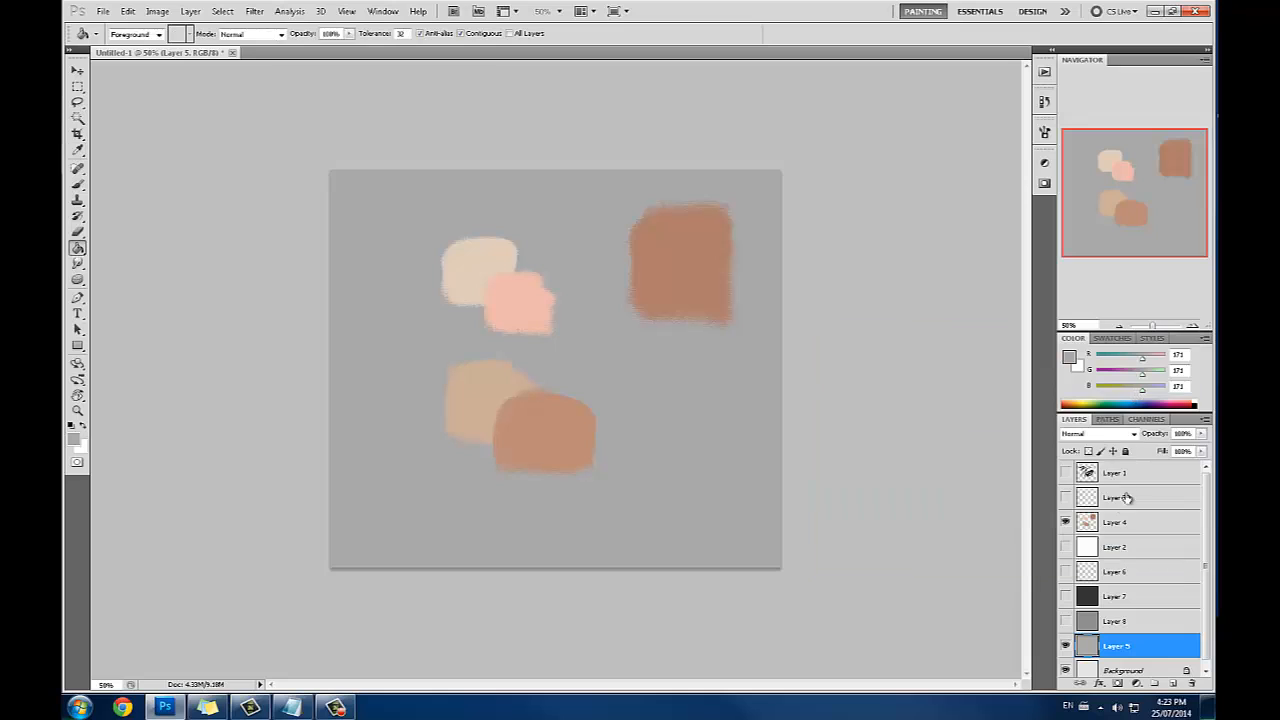
Compare the swatches with Layer 8's darker grey shown and hidden, and select Layer 8
scroll(1151, 535, down, 1)
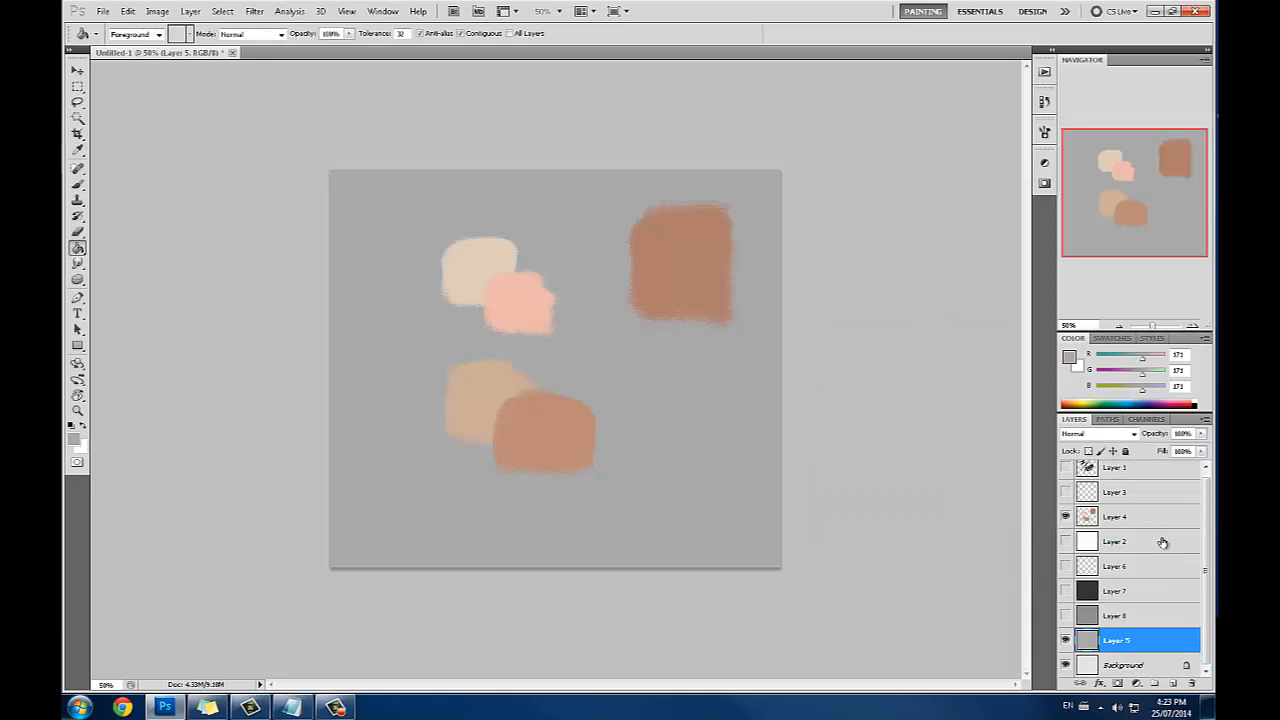
click(1065, 616)
click(1065, 616)
click(1125, 620)
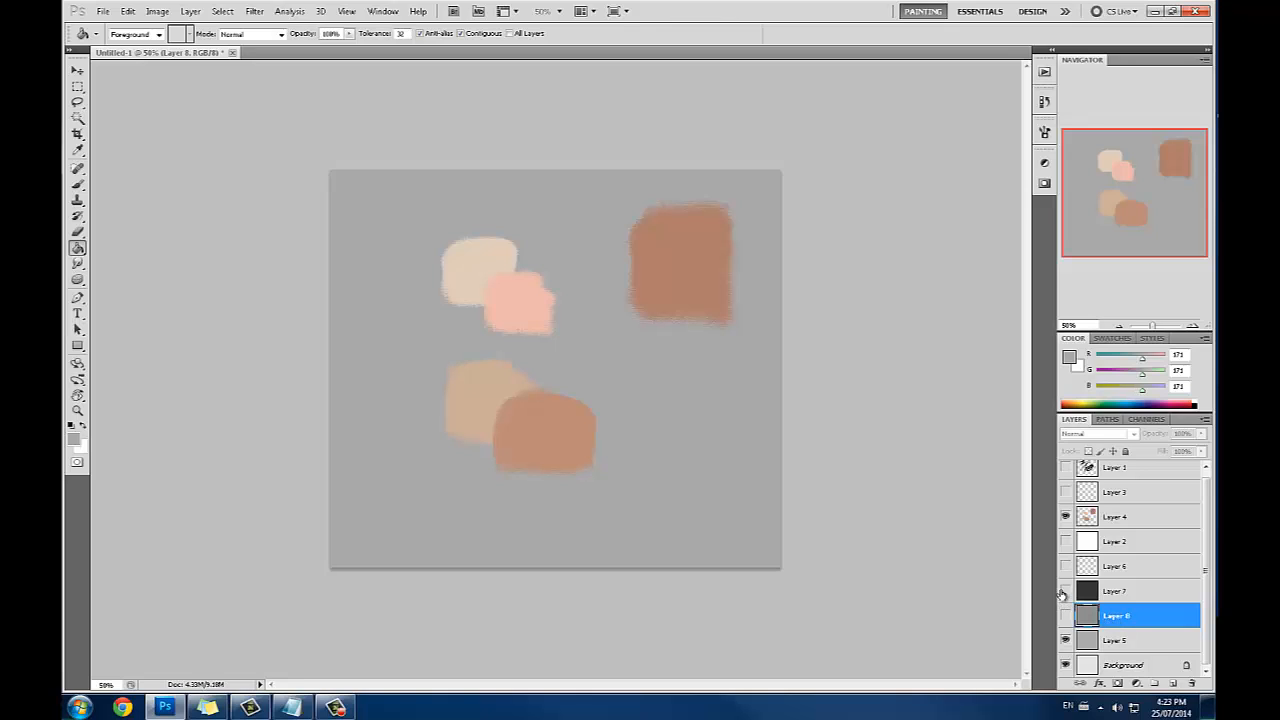